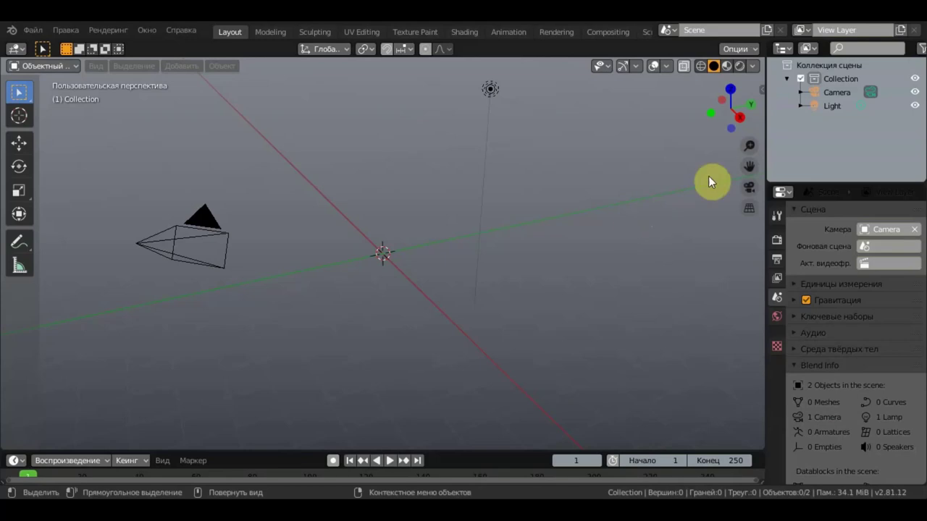
# Step: Hide the Camera and Light in the outliner and orbit to view the imported soldier
pyautogui.click(914, 92)
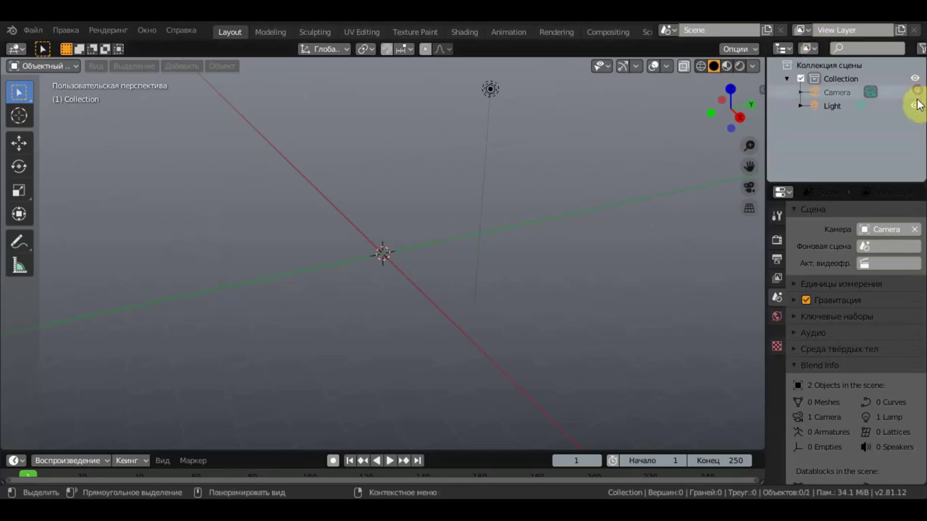
pyautogui.click(914, 106)
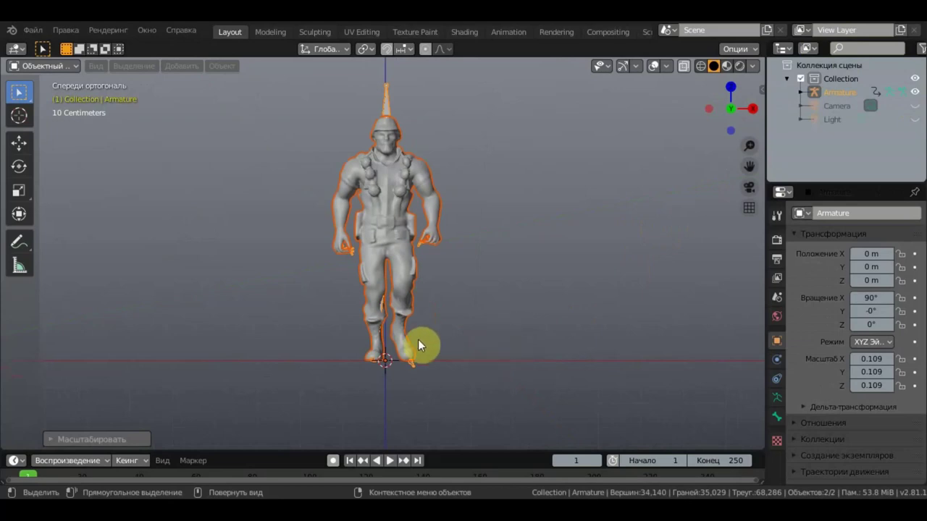
pyautogui.moveTo(418, 340); pyautogui.dragTo(512, 336, button='middle')
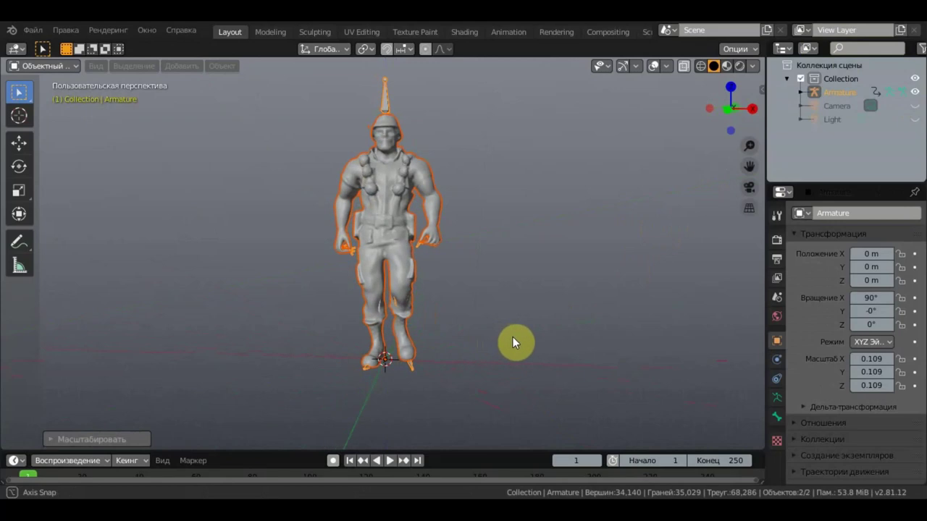
pyautogui.click(185, 68)
pyautogui.moveTo(188, 81)
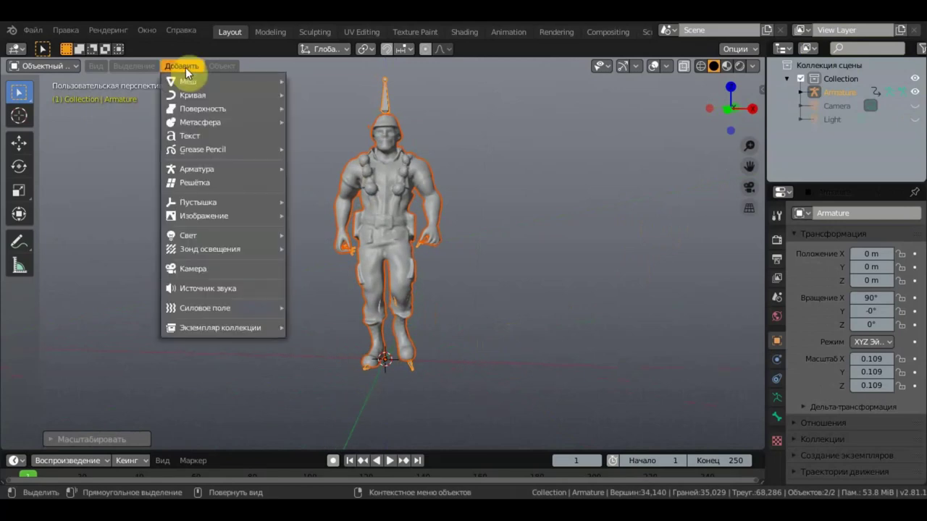
# Step: Add a cylinder at the origin in place of a discarded plane, viewed from the front
pyautogui.click(357, 89)
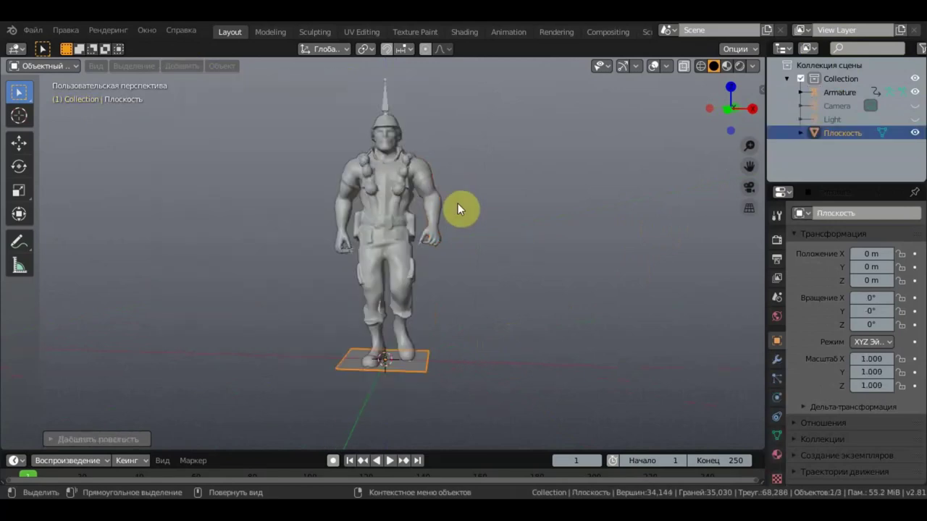
pyautogui.press('Delete')
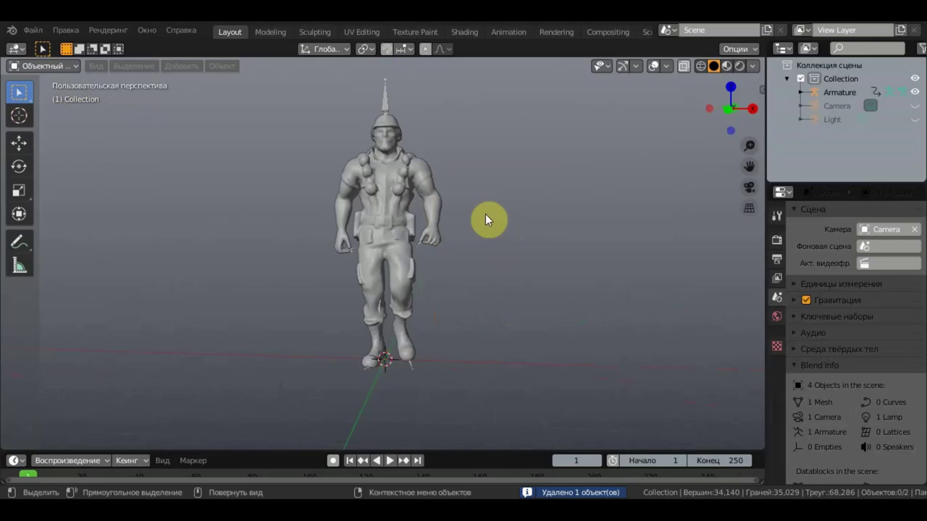
pyautogui.click(183, 65)
pyautogui.moveTo(209, 81)
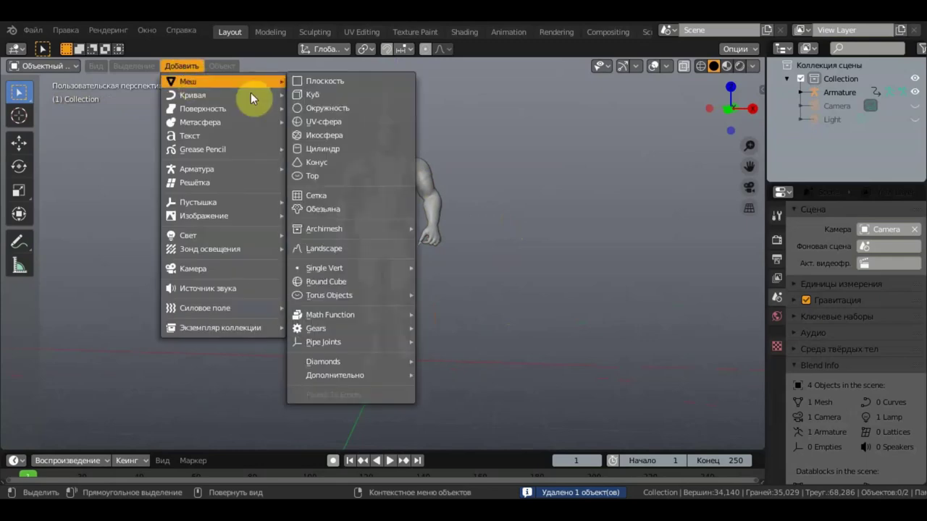
pyautogui.click(347, 148)
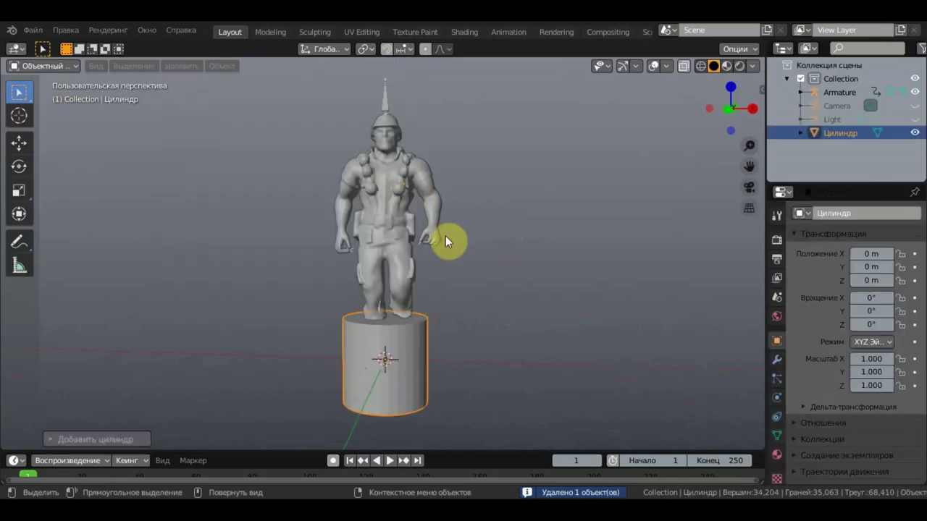
pyautogui.press('KP_1')
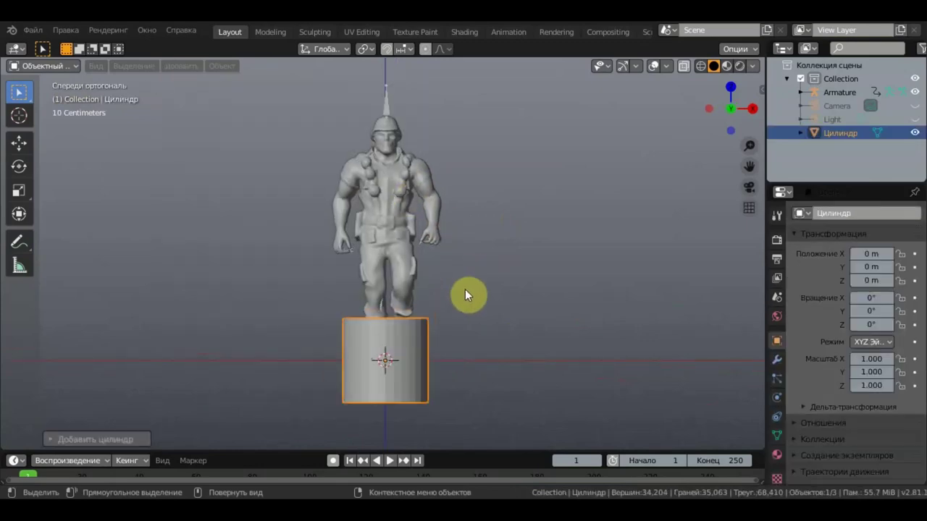
# Step: Scale the cylinder to 2.019 across and flatten it to 0.115 tall as a base disc
pyautogui.press('s')
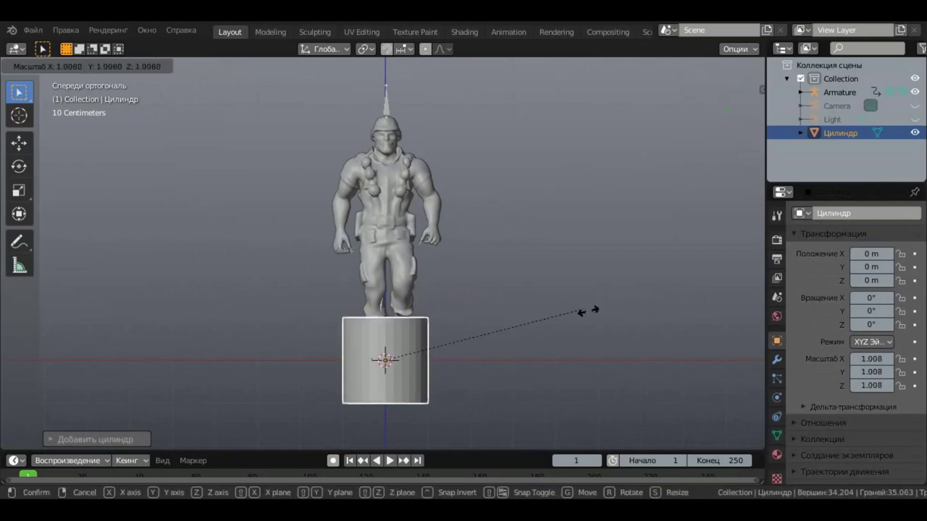
pyautogui.click(33, 354)
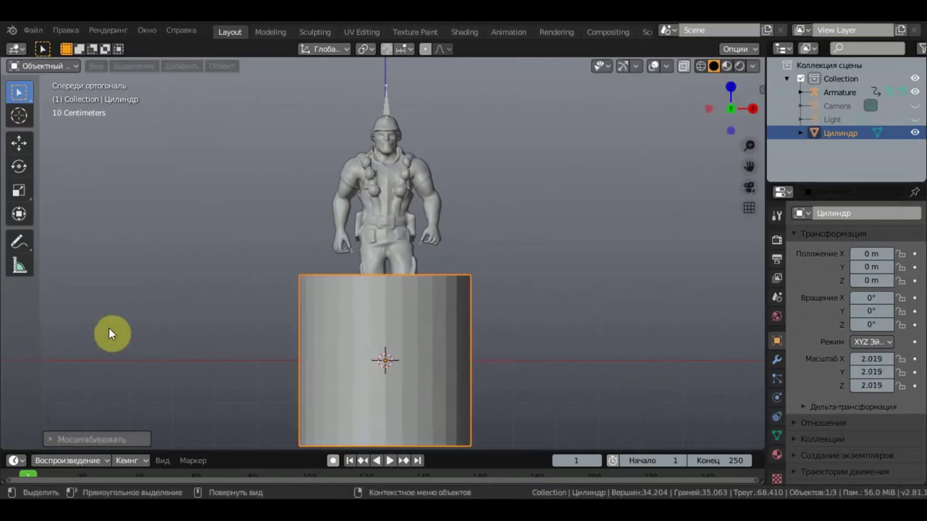
pyautogui.click(20, 214)
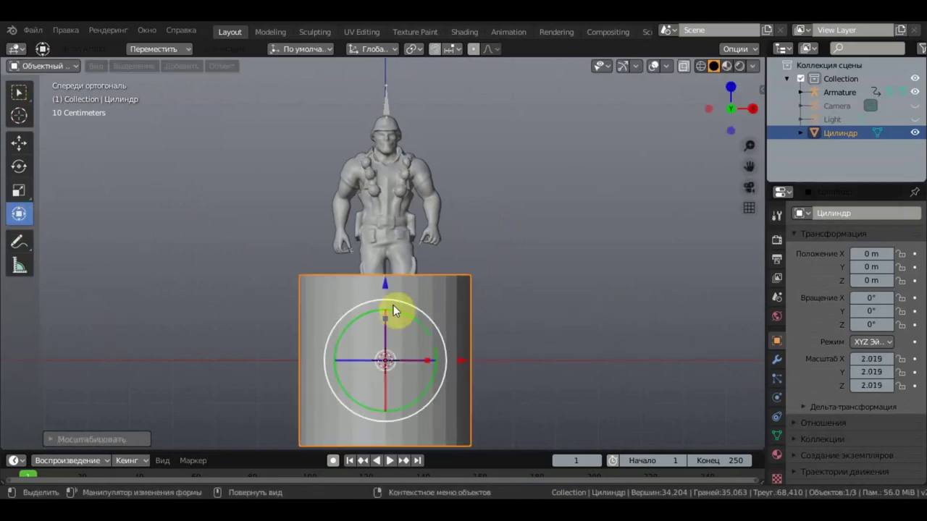
pyautogui.moveTo(385, 319); pyautogui.dragTo(384, 360)
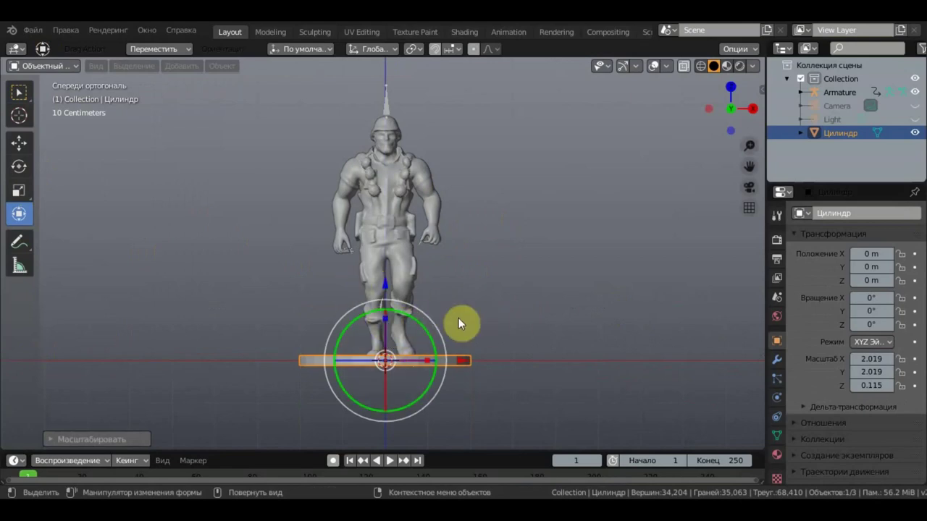
pyautogui.moveTo(491, 318)
pyautogui.mouseDown(button='middle')
pyautogui.moveTo(373, 351)
pyautogui.moveTo(412, 428)
pyautogui.moveTo(444, 413)
pyautogui.moveTo(447, 357)
pyautogui.moveTo(471, 320)
pyautogui.moveTo(500, 321)
pyautogui.mouseUp(button='middle')
pyautogui.click(19, 92)
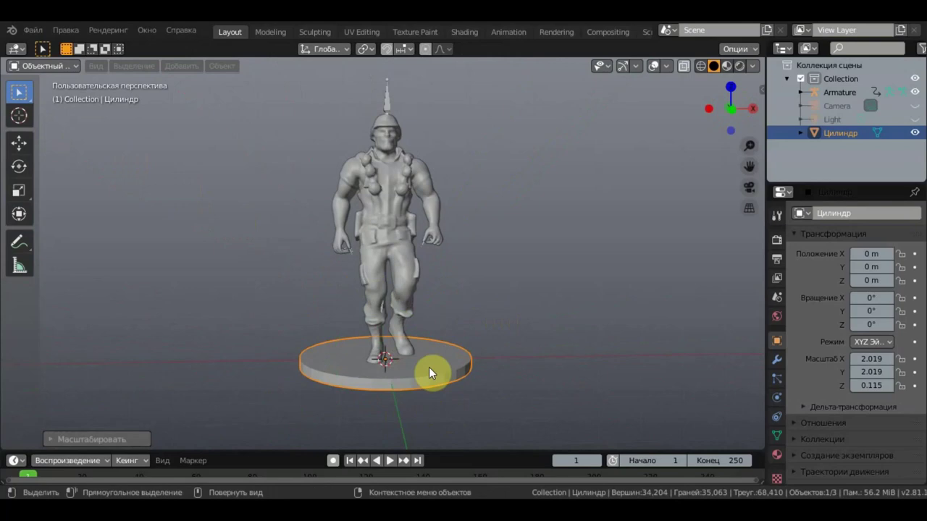
# Step: Give the cylinder a new material with muted yellow base colour (H 0.122, S 0.556, V 0.647)
pyautogui.click(777, 454)
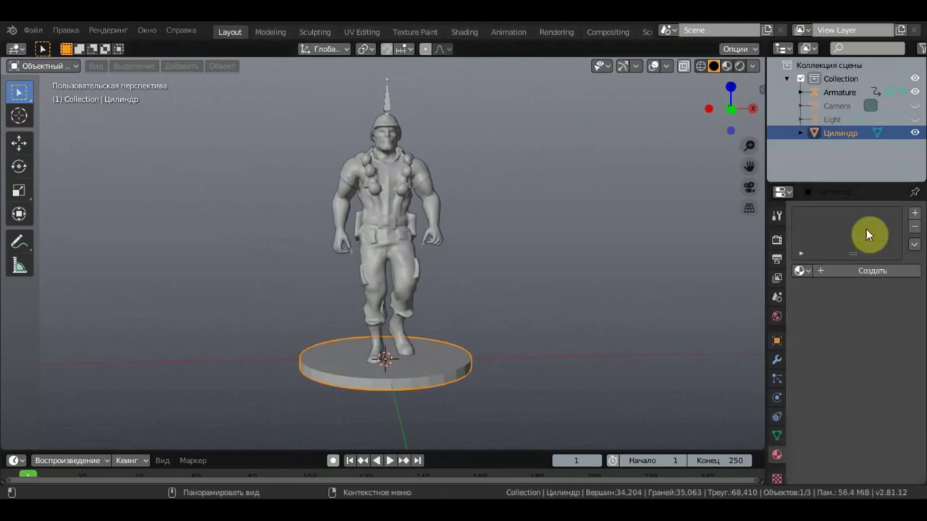
pyautogui.click(869, 270)
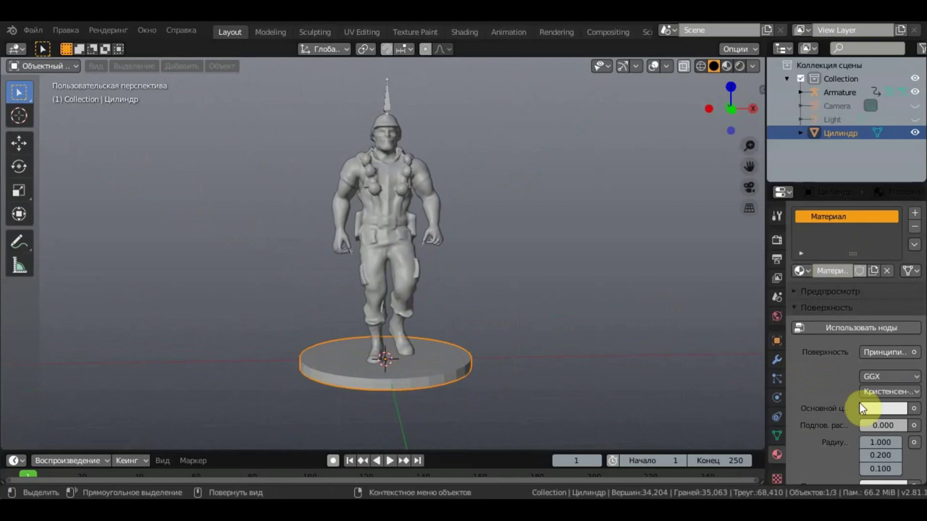
pyautogui.click(881, 409)
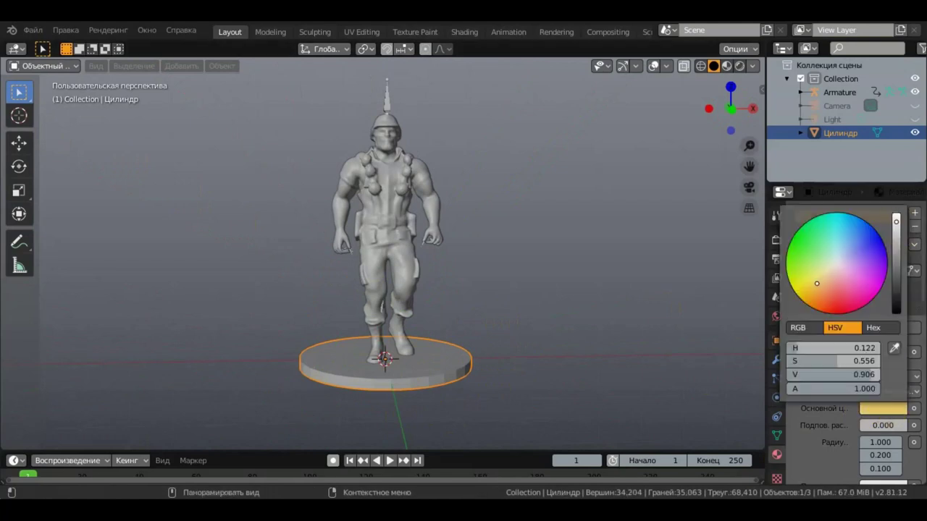
pyautogui.moveTo(895, 220); pyautogui.dragTo(896, 248)
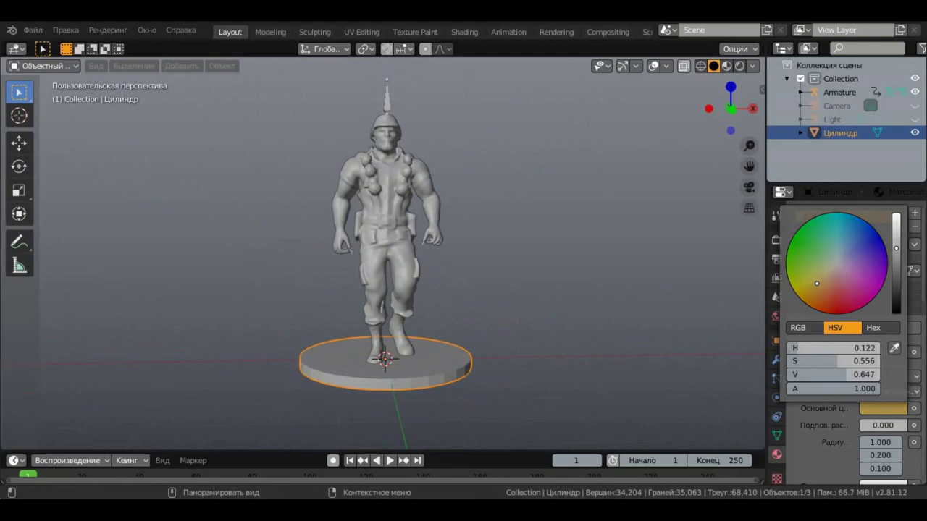
pyautogui.click(373, 193)
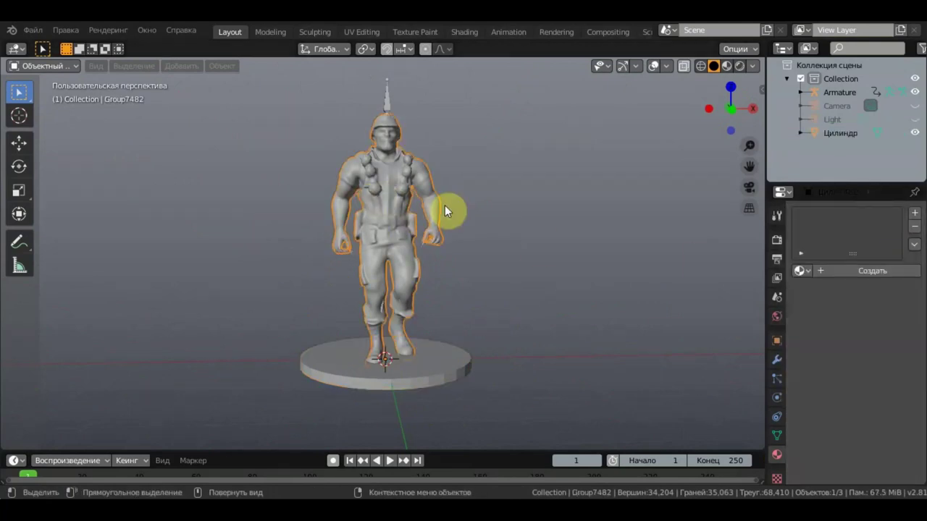
# Step: Create Material.001 for the soldier with a green base colour (H 0.328, S 0.740, V 0.593)
pyautogui.click(871, 274)
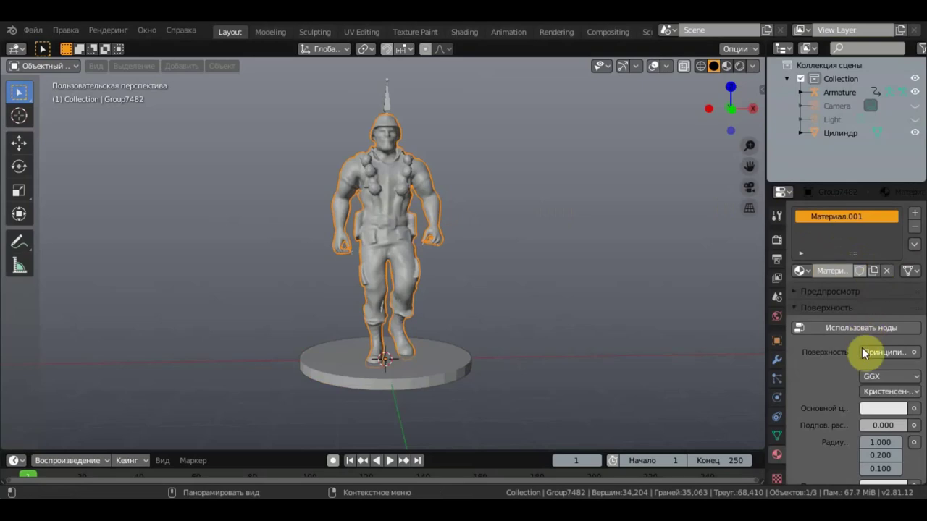
pyautogui.click(884, 409)
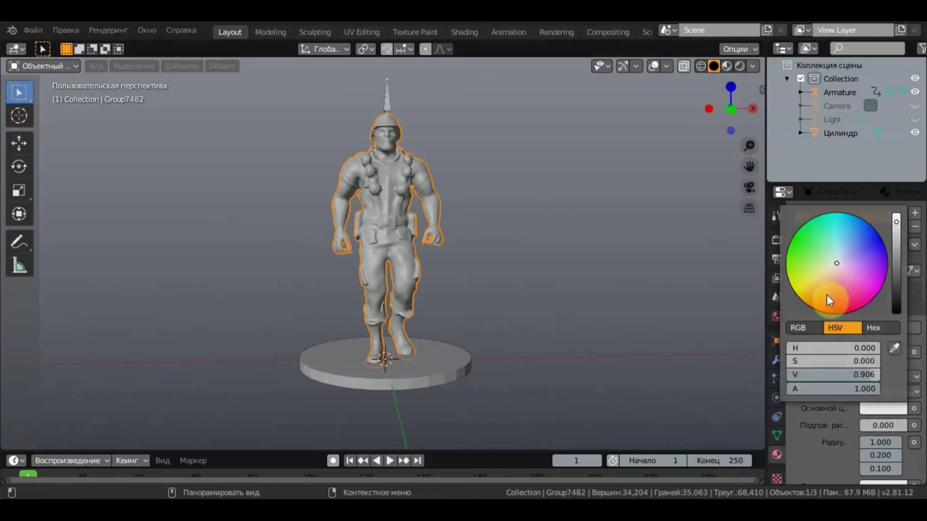
pyautogui.click(803, 245)
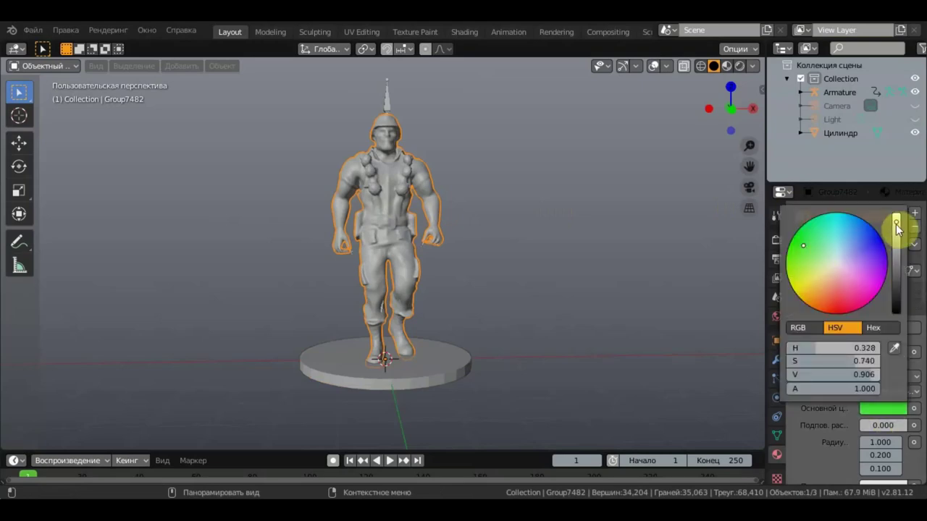
pyautogui.moveTo(896, 221); pyautogui.dragTo(897, 253)
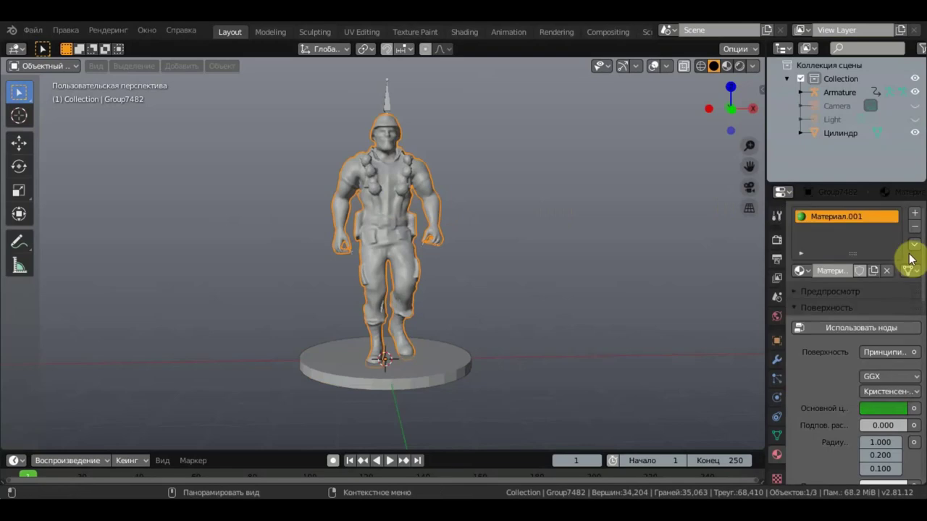
pyautogui.click(610, 258)
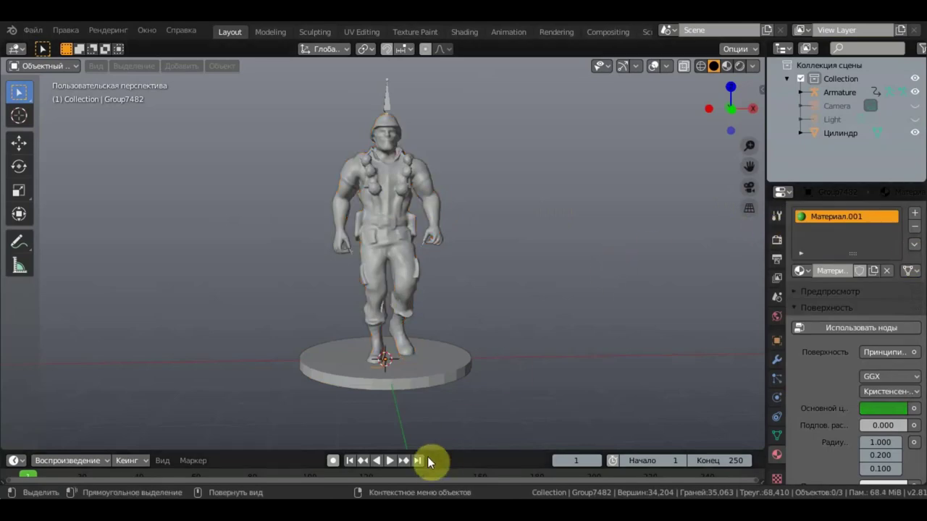
# Step: Enlarge the timeline, select the soldier's armature, and preview its walk animation from the side
pyautogui.moveTo(457, 452); pyautogui.dragTo(463, 372)
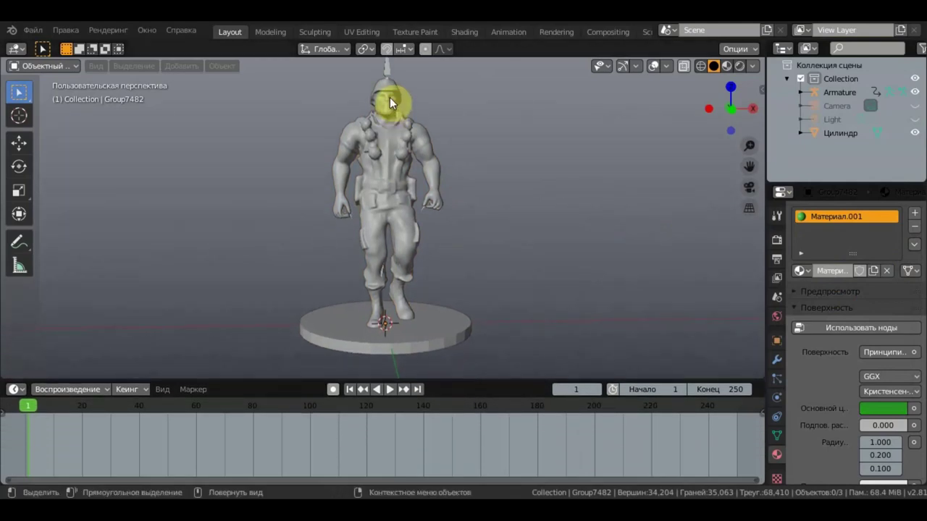
pyautogui.click(393, 72)
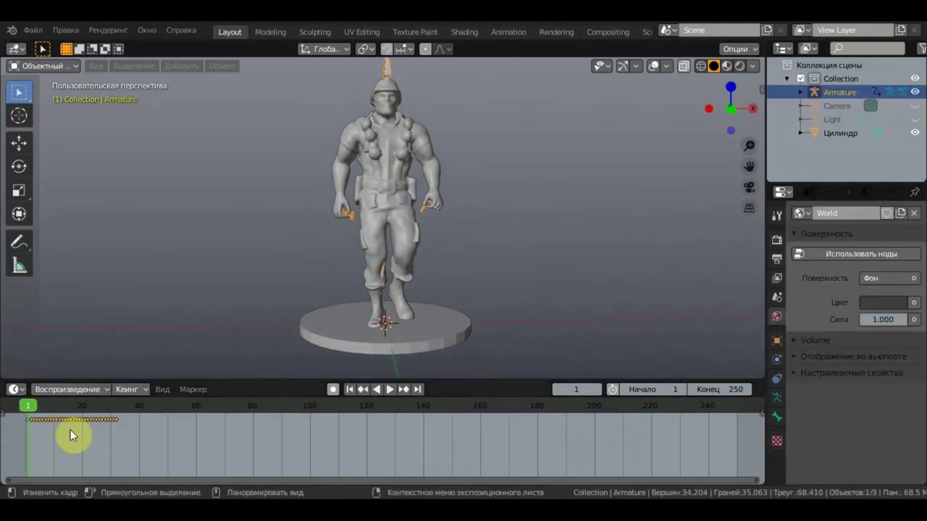
pyautogui.click(390, 389)
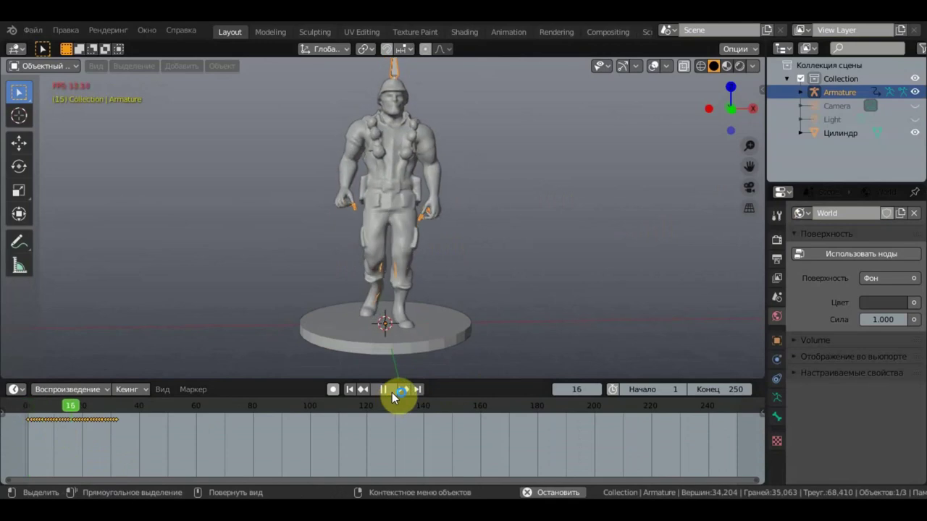
pyautogui.click(391, 391)
pyautogui.moveTo(414, 370); pyautogui.dragTo(624, 312, button='middle')
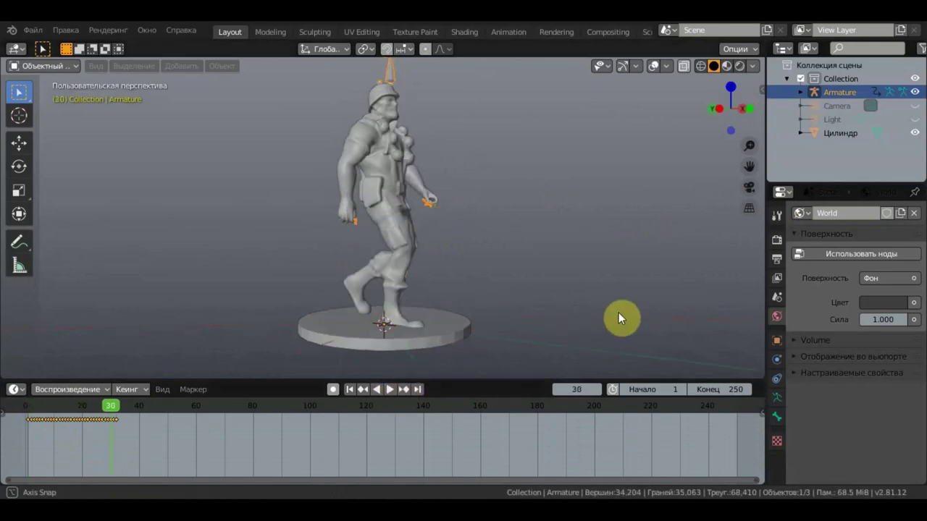
# Step: Stop playback, rewind to frame 0, and duplicate the walk-cycle keyframes with Shift+D
pyautogui.click(390, 390)
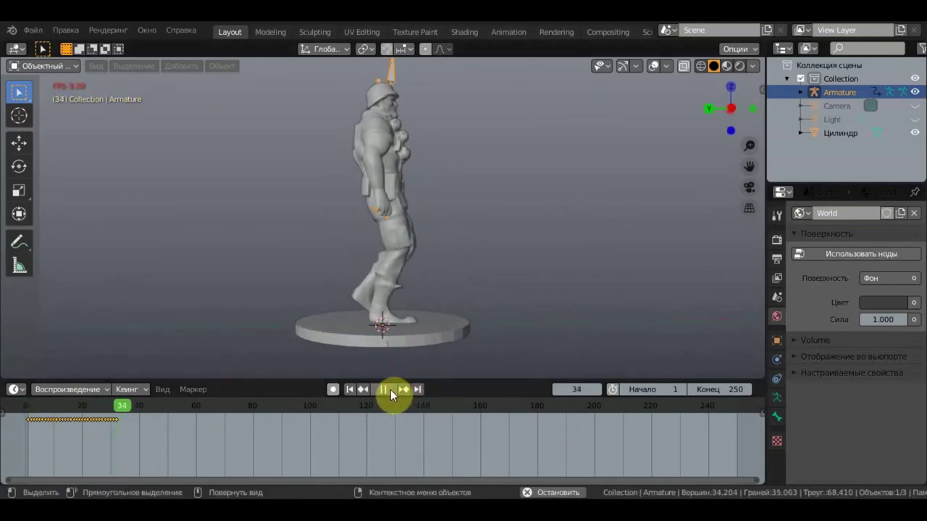
pyautogui.click(390, 390)
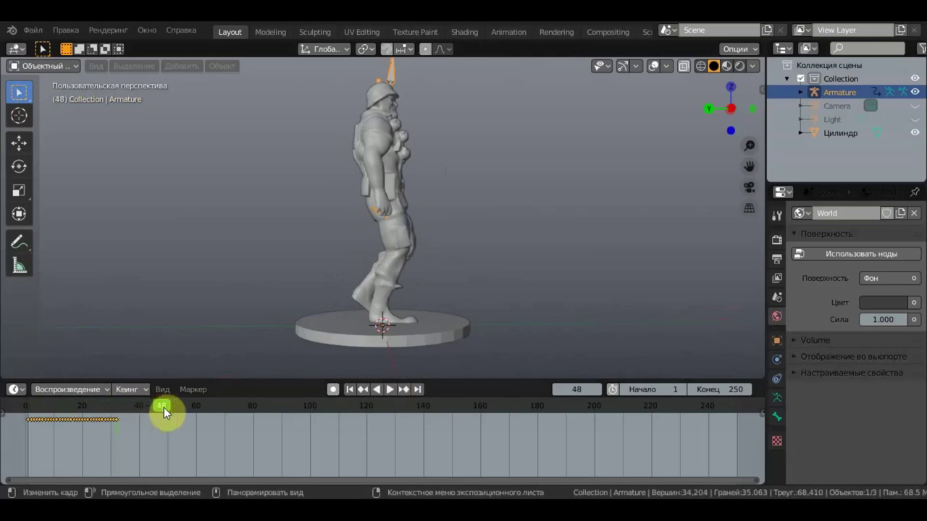
pyautogui.moveTo(137, 407); pyautogui.dragTo(26, 408)
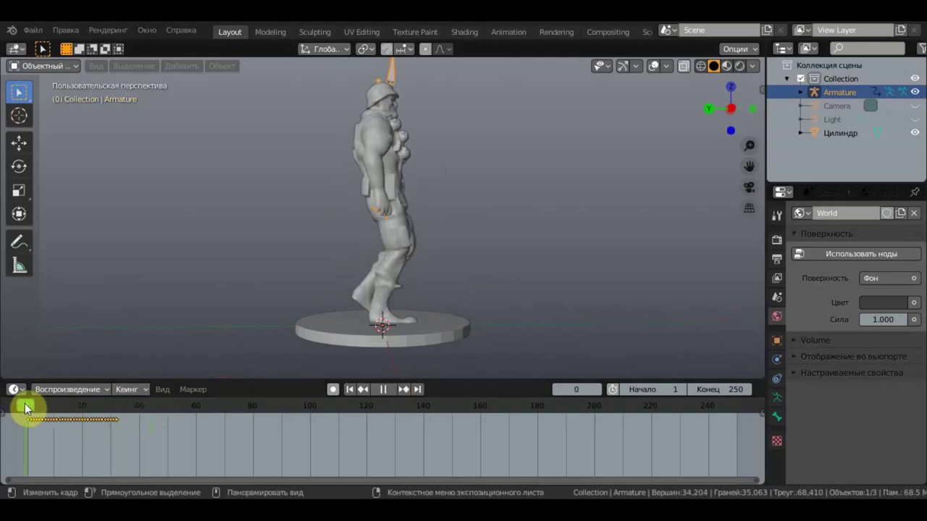
pyautogui.hotkey('shift', 'd')
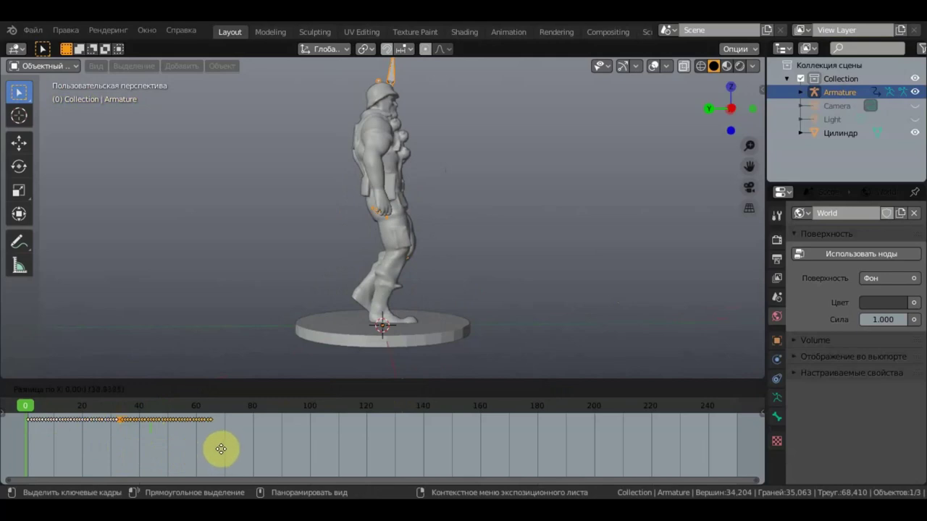
# Step: Place the duplicated keys as second and third walk cycles ending near frame 97
pyautogui.click(220, 452)
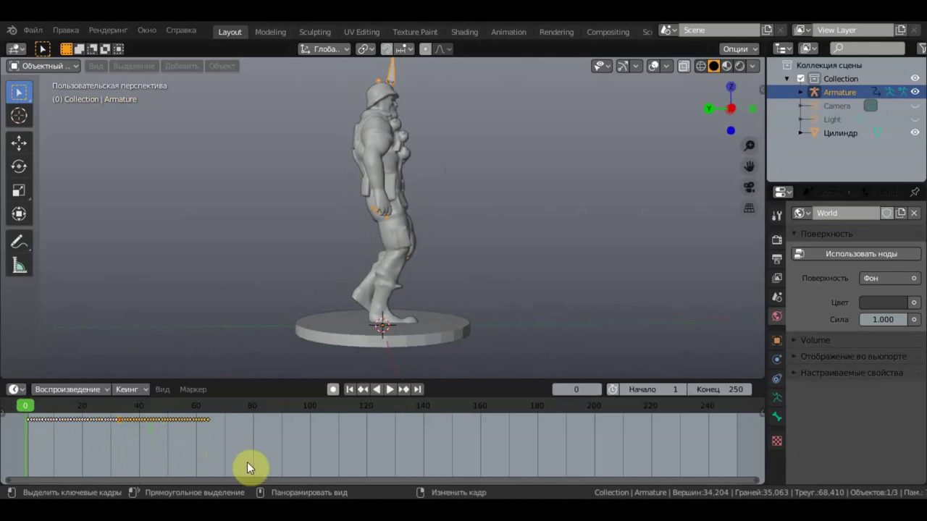
pyautogui.hotkey('shift', 'd')
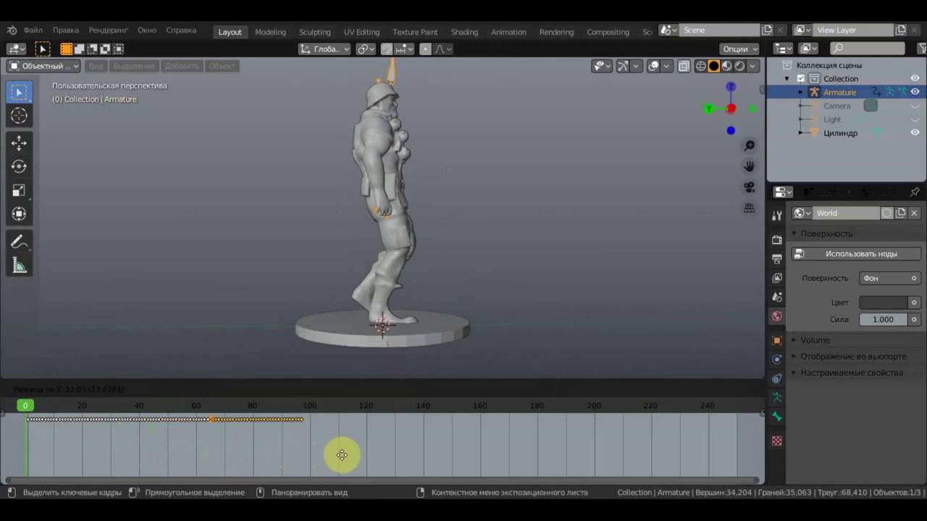
pyautogui.click(341, 455)
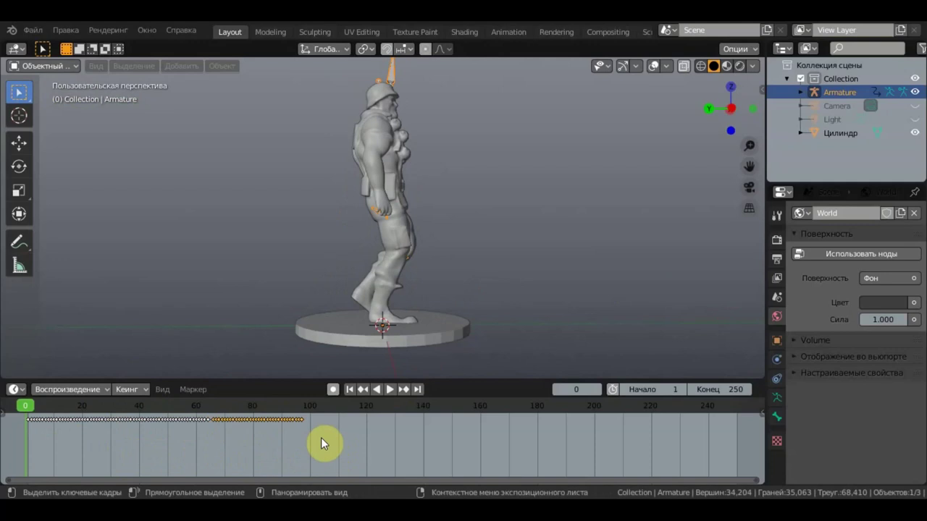
# Step: Play back the extended walk and set the animation's end frame to 97
pyautogui.press('space')
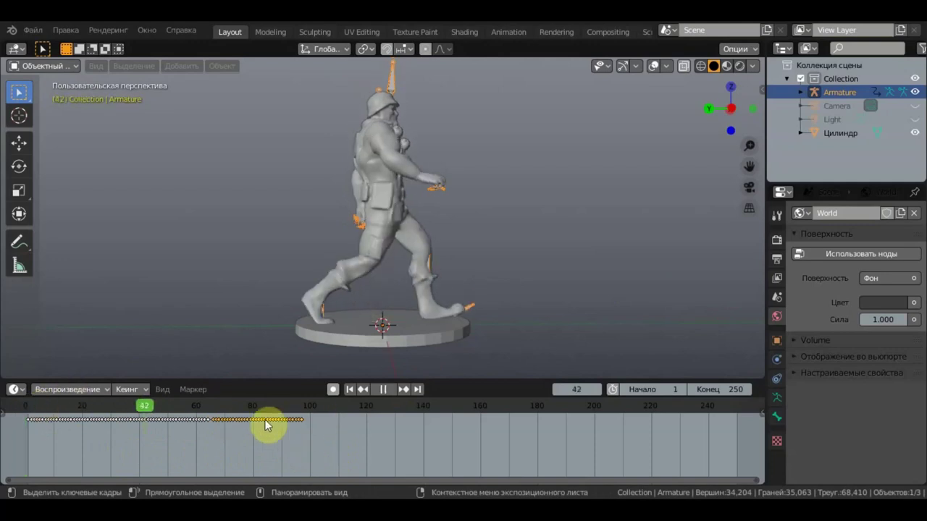
pyautogui.hotkey('shift', 'ctrl', 'space')
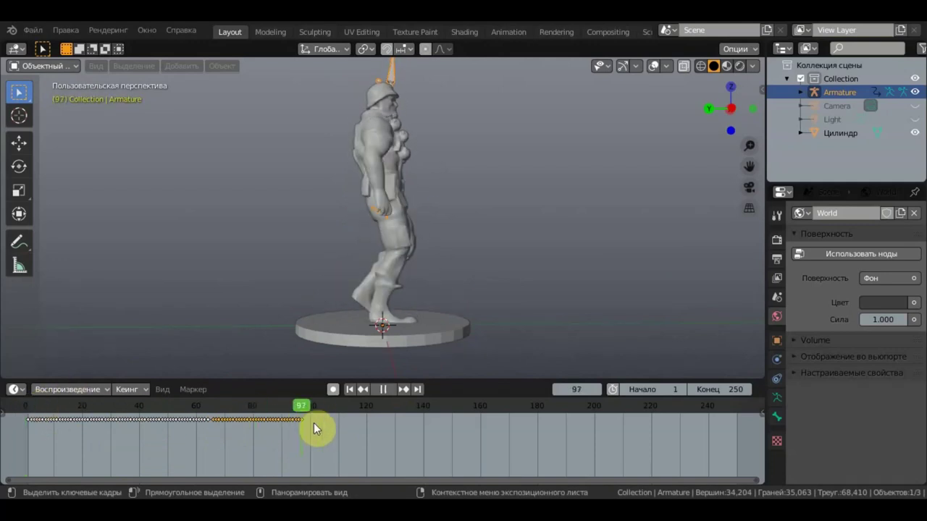
pyautogui.press('space')
pyautogui.click(708, 389)
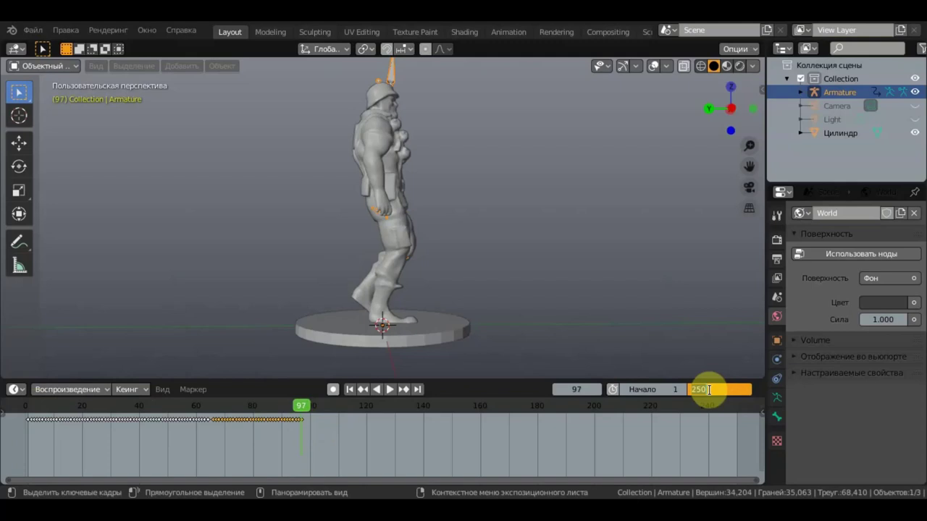
pyautogui.write('97')
pyautogui.press('Return')
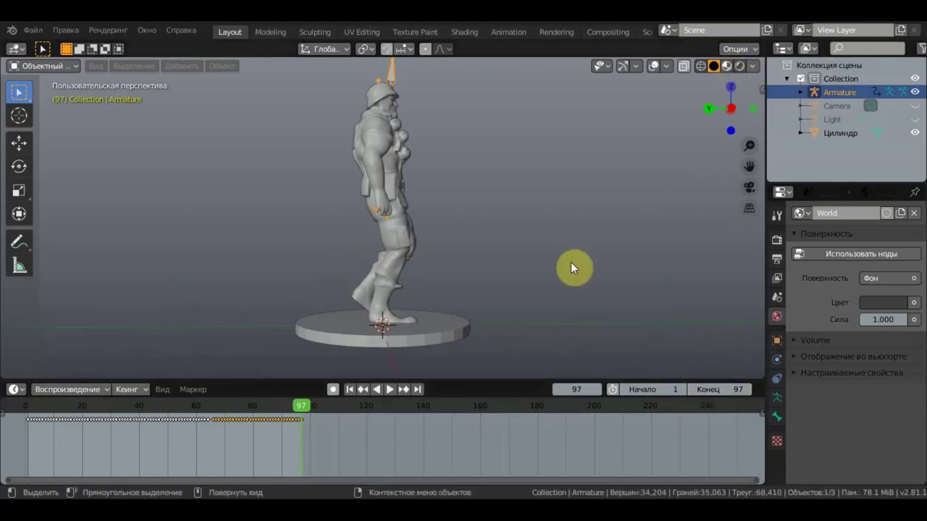
# Step: Show Material Preview in front orthographic view with viewport overlays hidden
pyautogui.press('z')
pyautogui.moveTo(570, 262); pyautogui.dragTo(410, 271, button='middle')
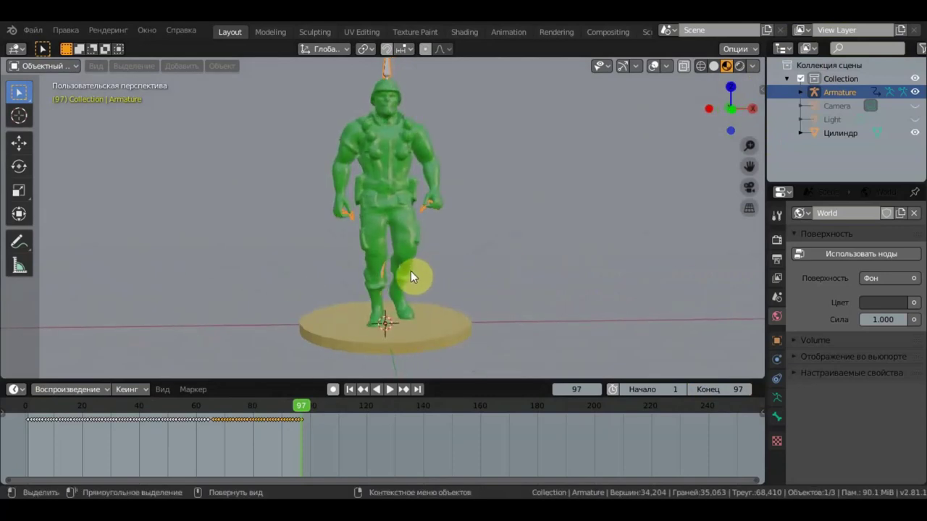
pyautogui.press('KP_1')
pyautogui.press('KP_5')
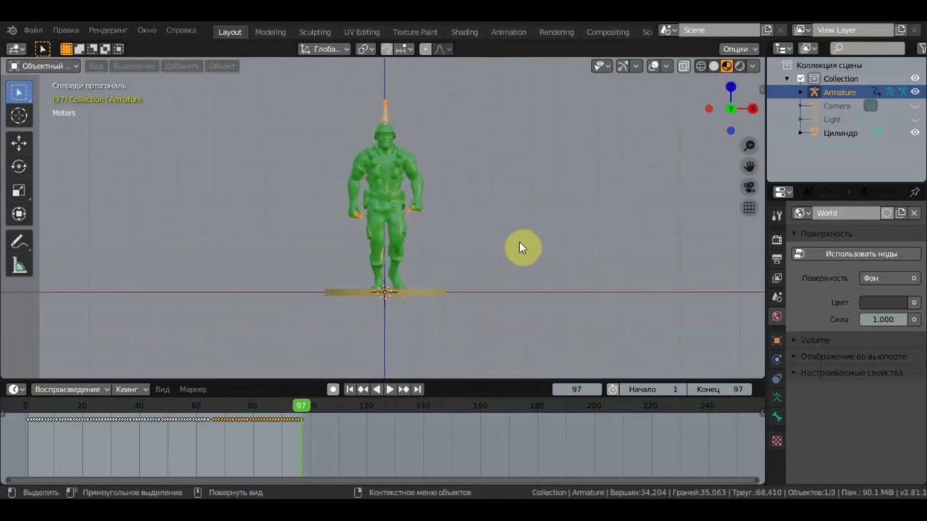
pyautogui.click(654, 66)
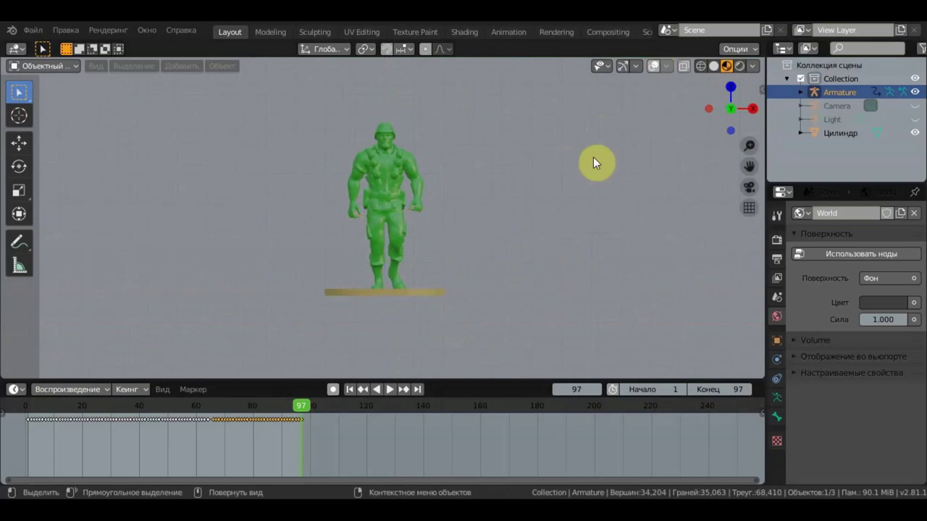
pyautogui.scroll(2, 499, 272)
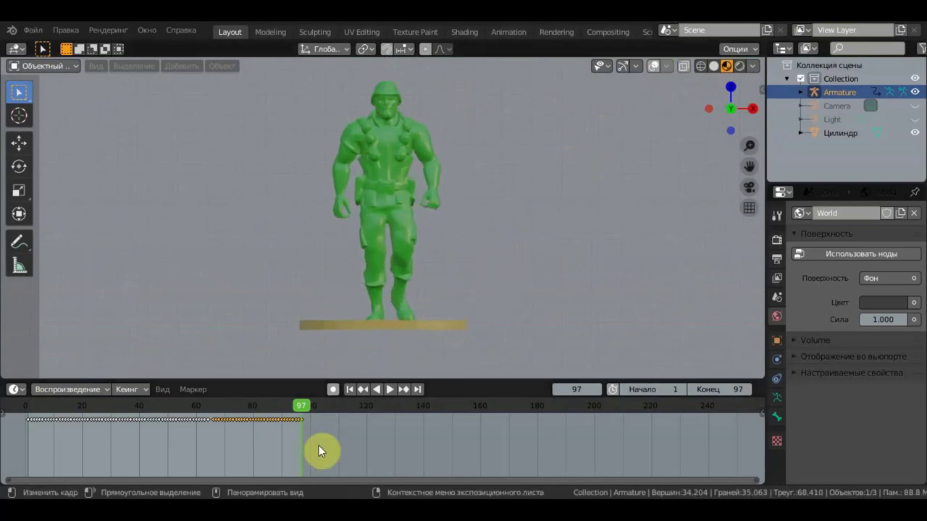
# Step: Play the walk animation, stop it, and rewind to frame 1
pyautogui.click(395, 391)
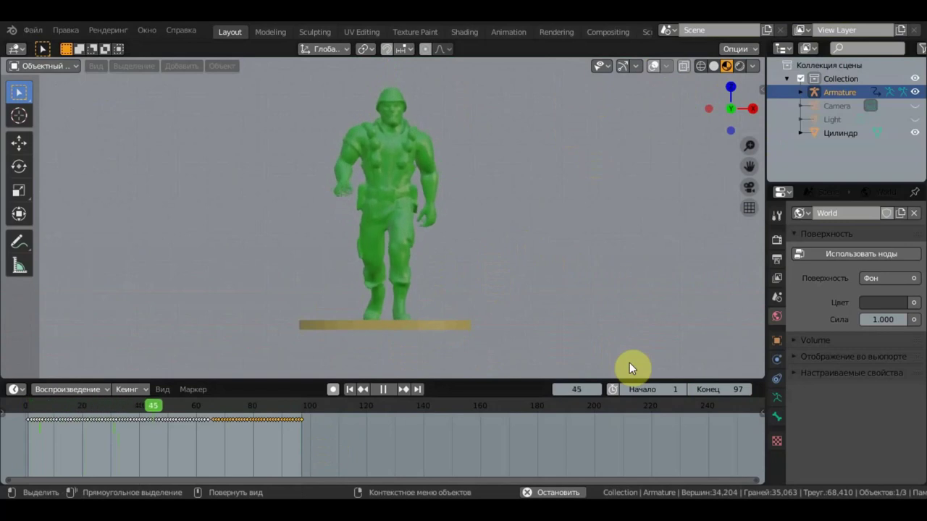
pyautogui.click(384, 389)
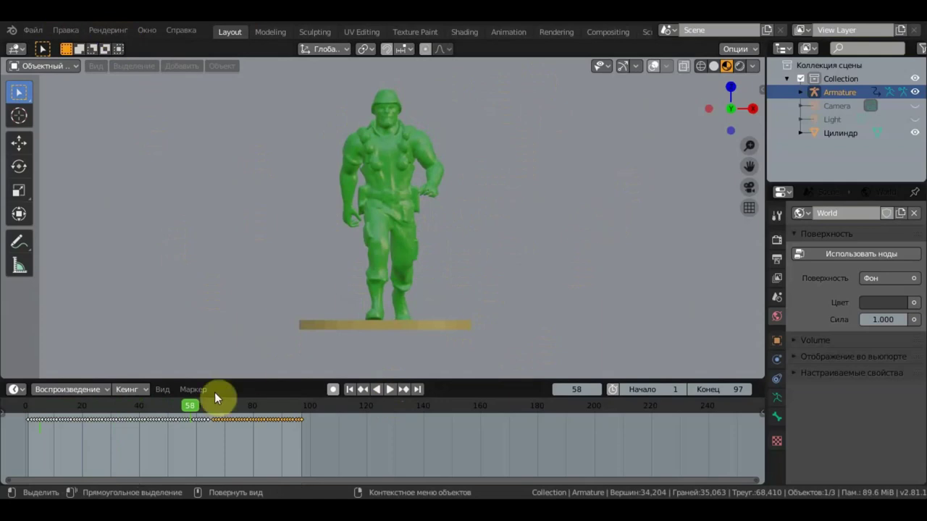
pyautogui.press('space')
pyautogui.moveTo(188, 407); pyautogui.dragTo(26, 404)
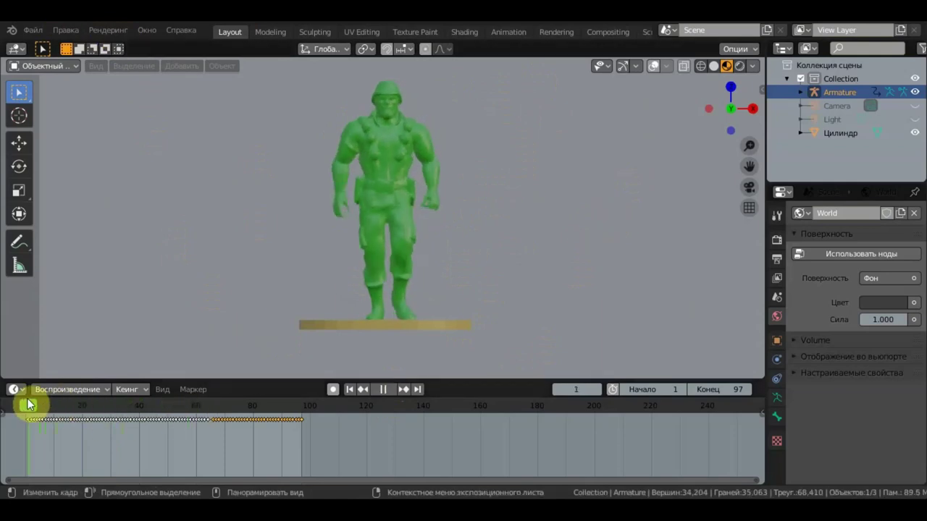
pyautogui.press('space')
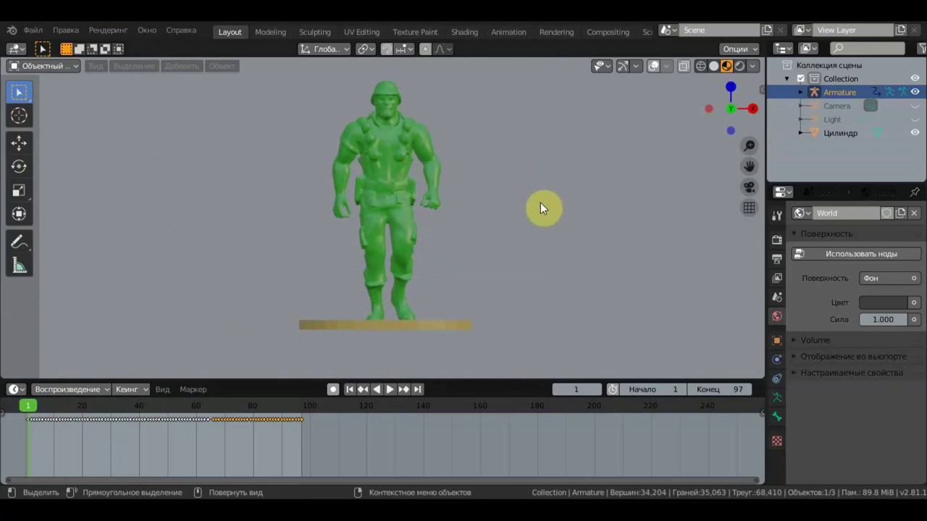
pyautogui.press('KP_7')
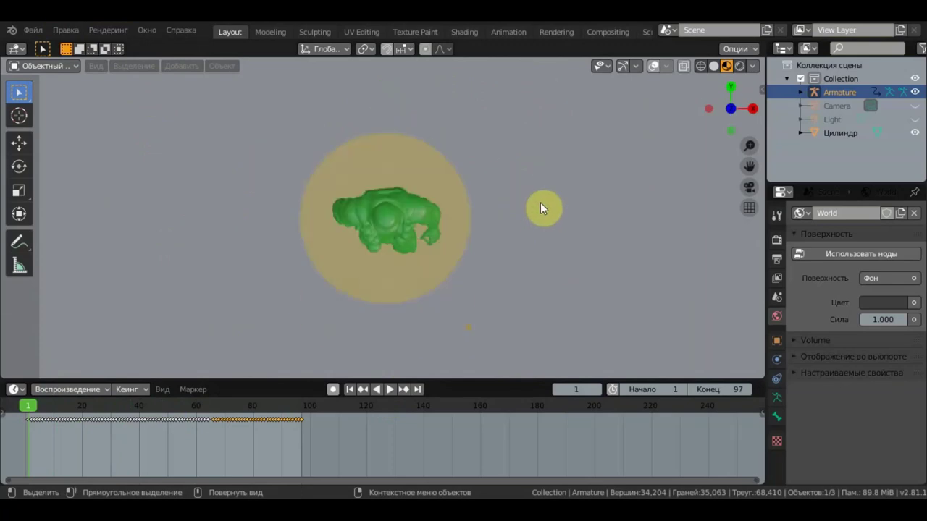
# Step: Turn viewport overlays back on and select the soldier's armature in top view
pyautogui.click(656, 65)
pyautogui.moveTo(408, 228); pyautogui.dragTo(394, 145, button='middle')
pyautogui.click(395, 145)
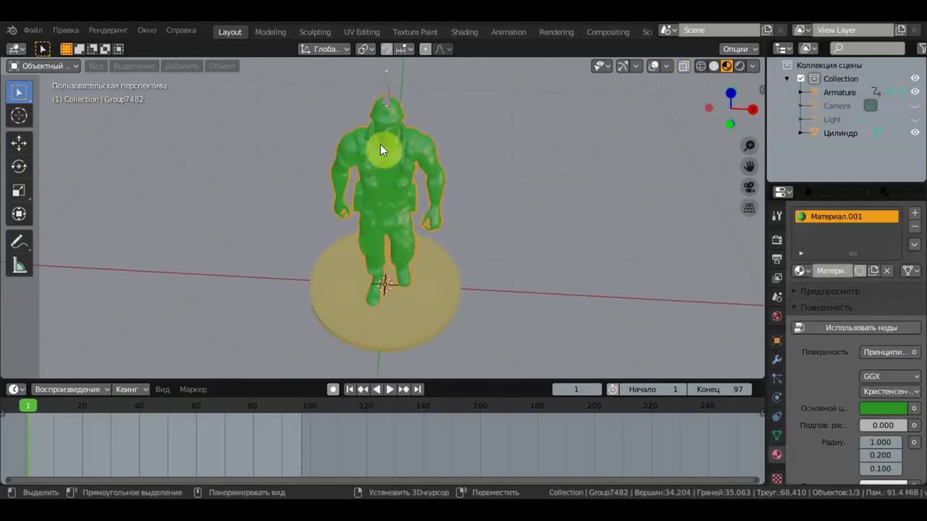
pyautogui.click(389, 87)
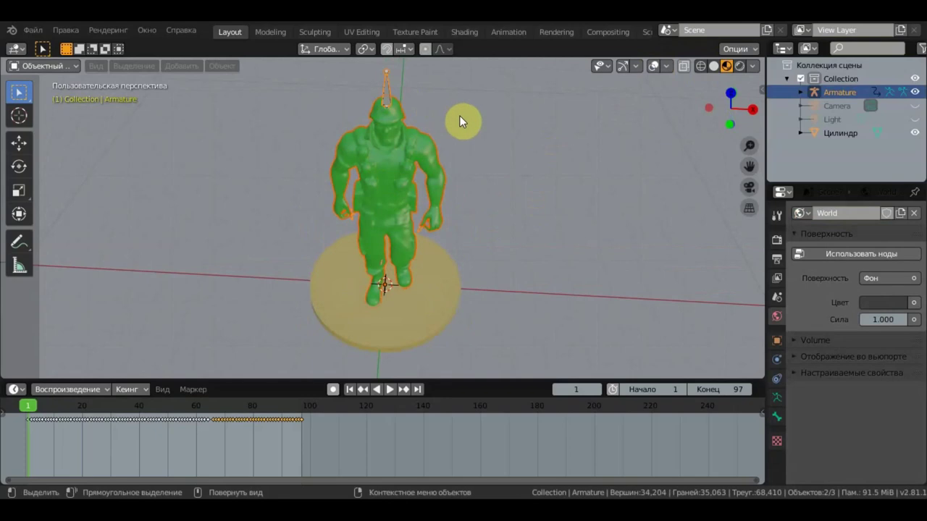
pyautogui.press('KP_7')
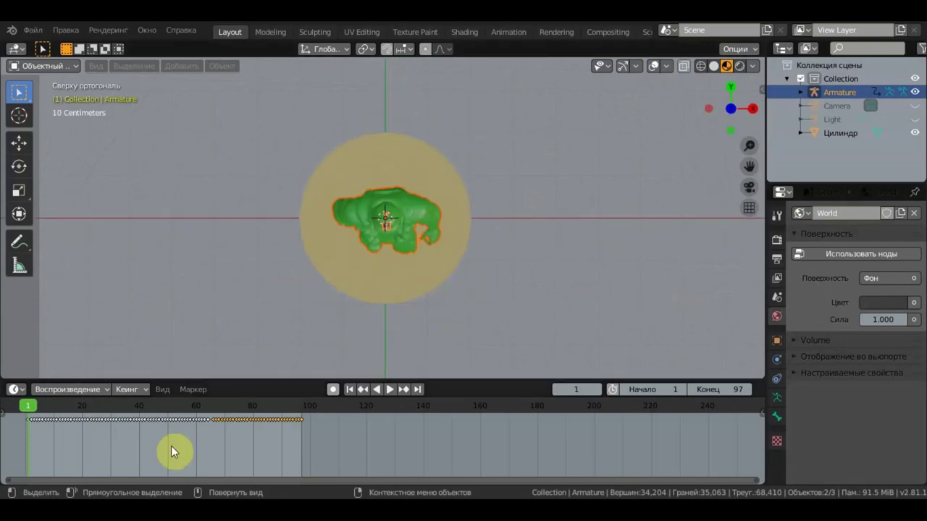
# Step: Deselect all keyframes and zoom the timeline to show frames 1 to about 120
pyautogui.click(239, 452)
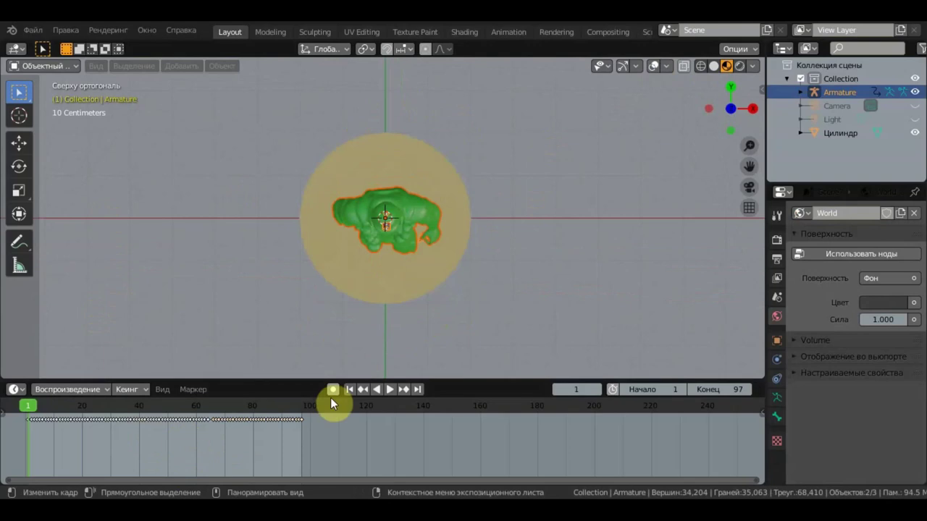
pyautogui.scroll(2, 238, 448)
pyautogui.scroll(1, 239, 449)
pyautogui.moveTo(236, 443); pyautogui.dragTo(588, 459, button='middle')
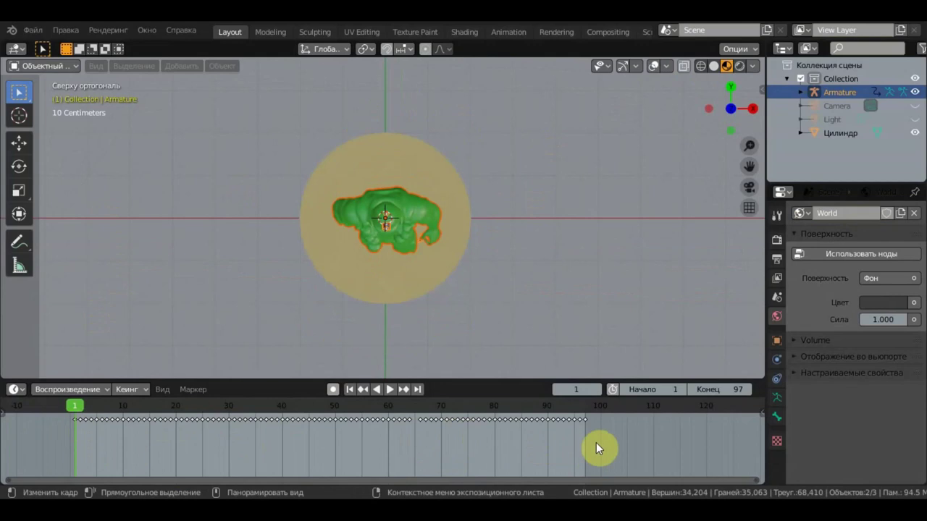
# Step: Box-select the last cycle's keyframes (frames 66–97) and confirm them without moving
pyautogui.moveTo(598, 441); pyautogui.dragTo(416, 413)
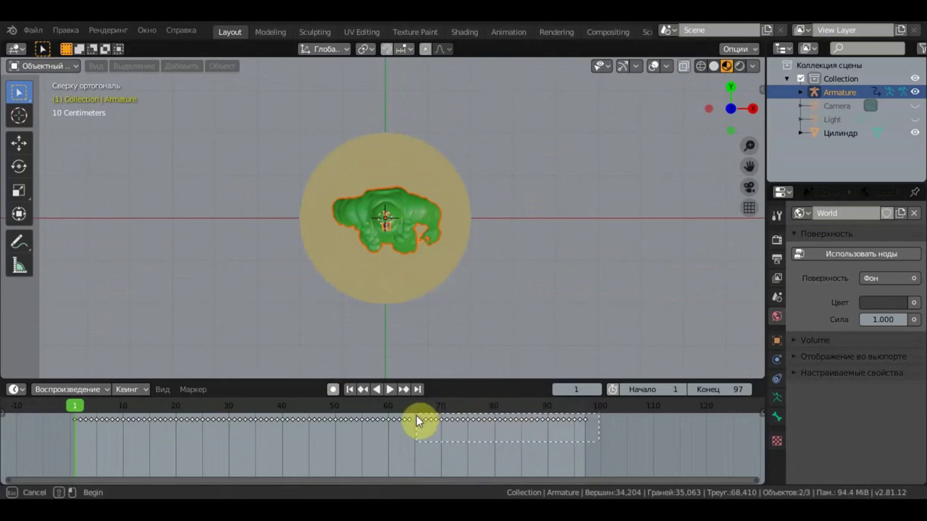
pyautogui.press('g')
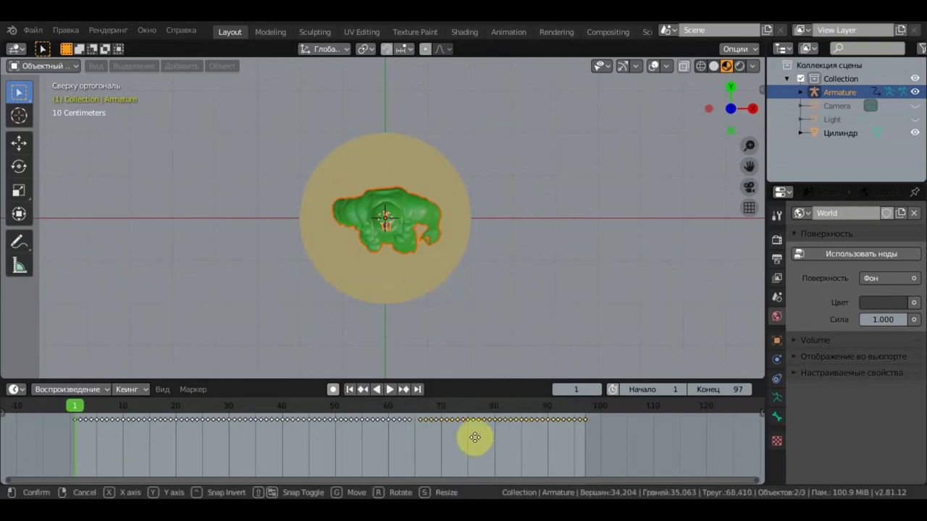
pyautogui.click(471, 437)
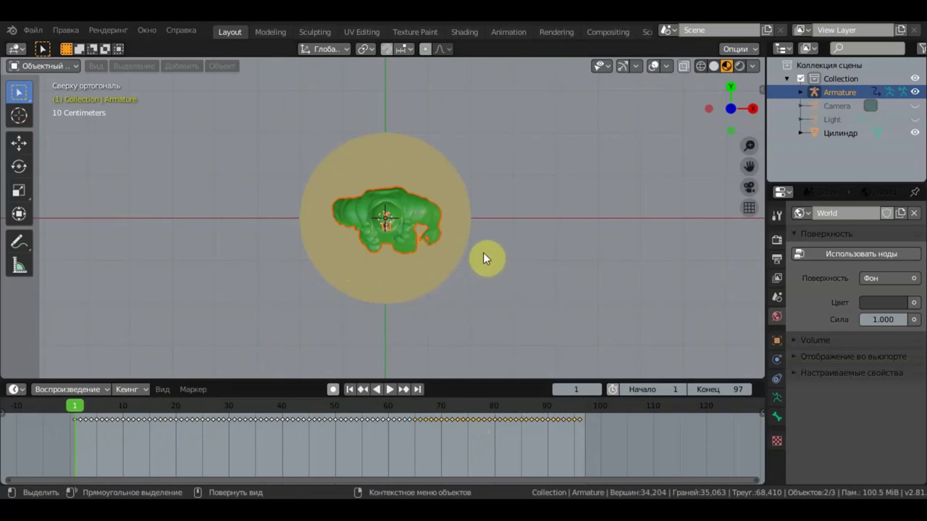
# Step: Rotate the armature at frame 96, key all channels, and play to check the turn
pyautogui.press('r')
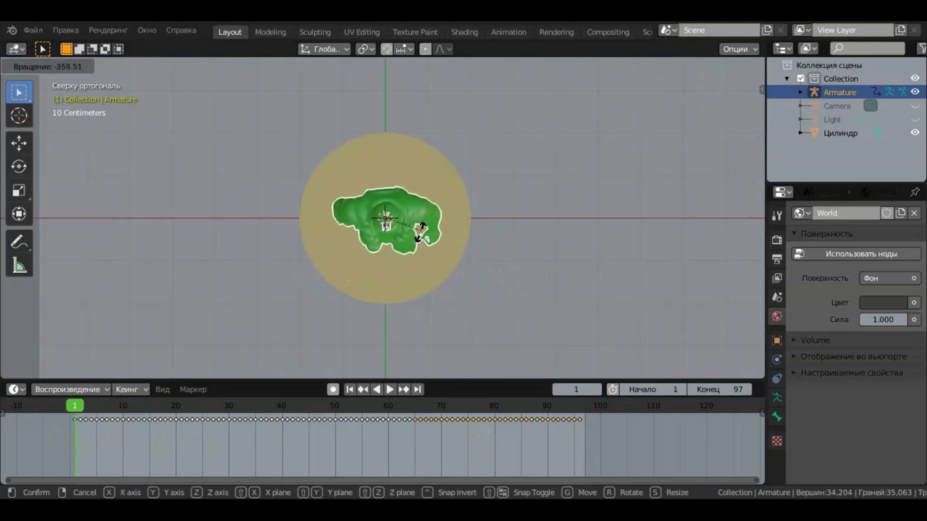
pyautogui.click(425, 234)
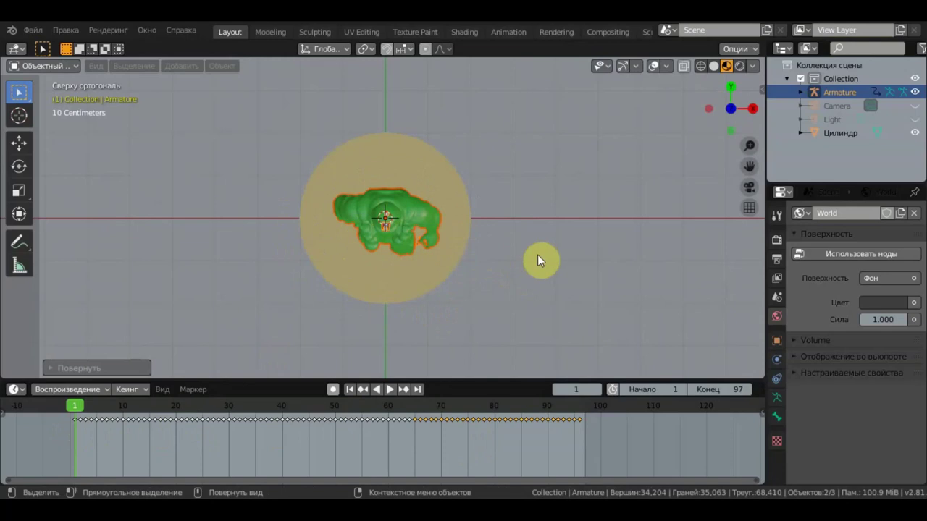
pyautogui.press('i')
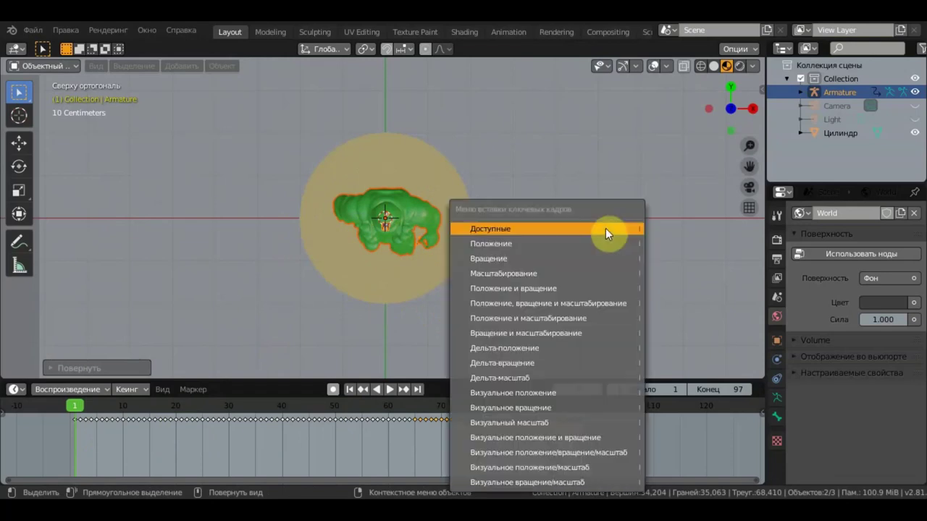
pyautogui.click(555, 304)
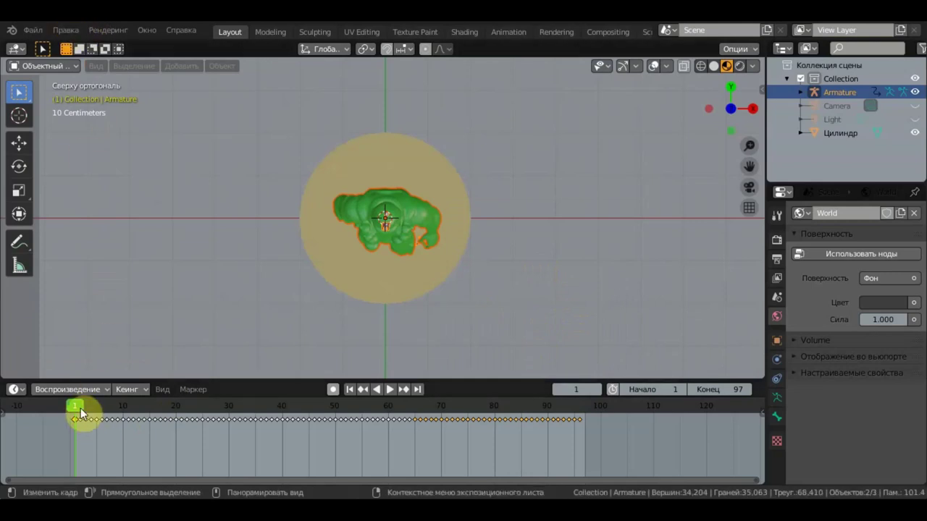
pyautogui.press('space')
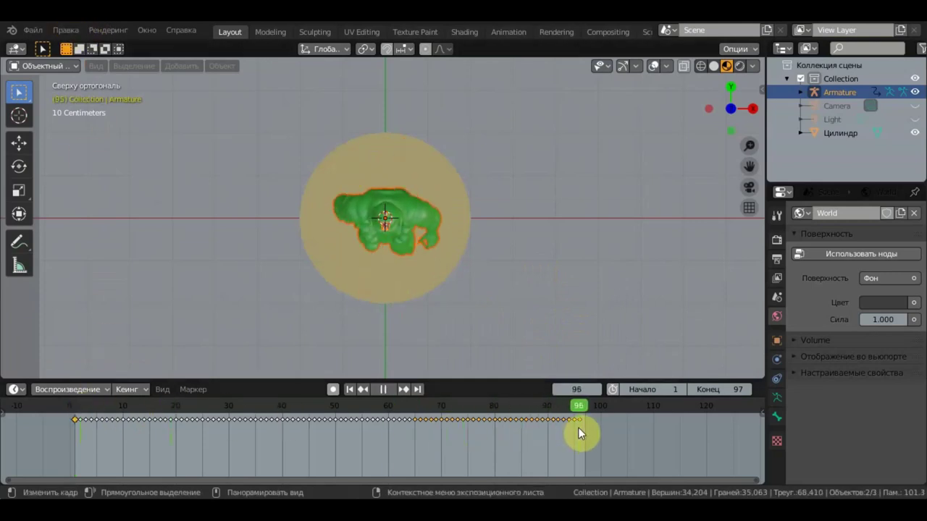
pyautogui.press('space')
pyautogui.press('space')
pyautogui.press('Escape')
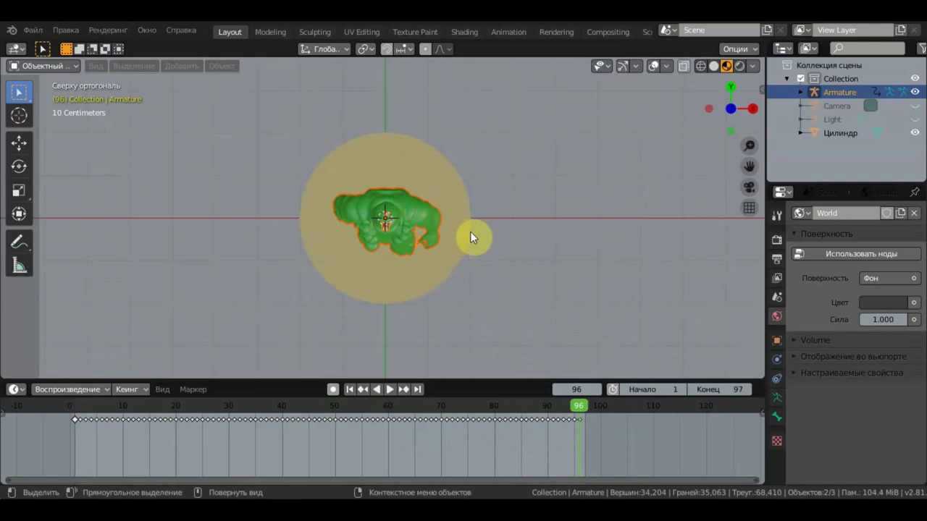
# Step: Re-rotate the armature about a full circle, key Location, Rotation & Scale at frame 96, and play
pyautogui.press('r')
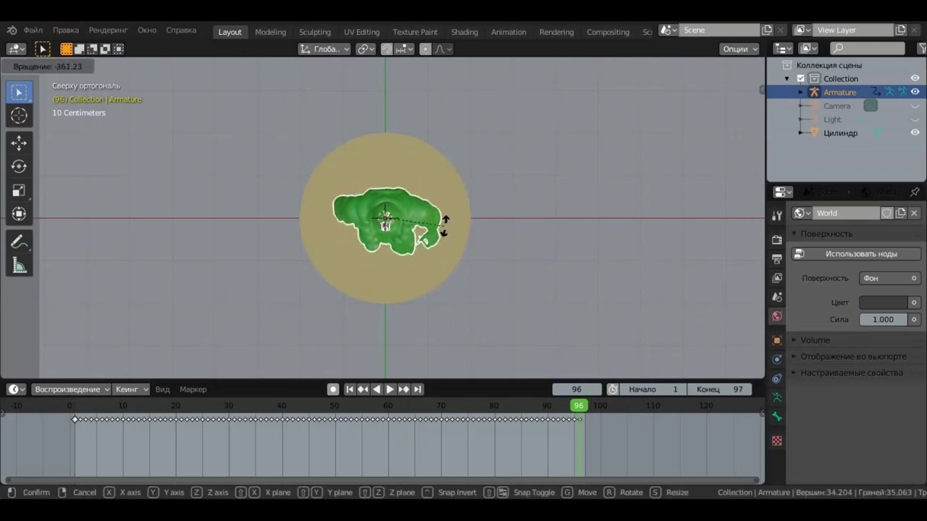
pyautogui.click(469, 241)
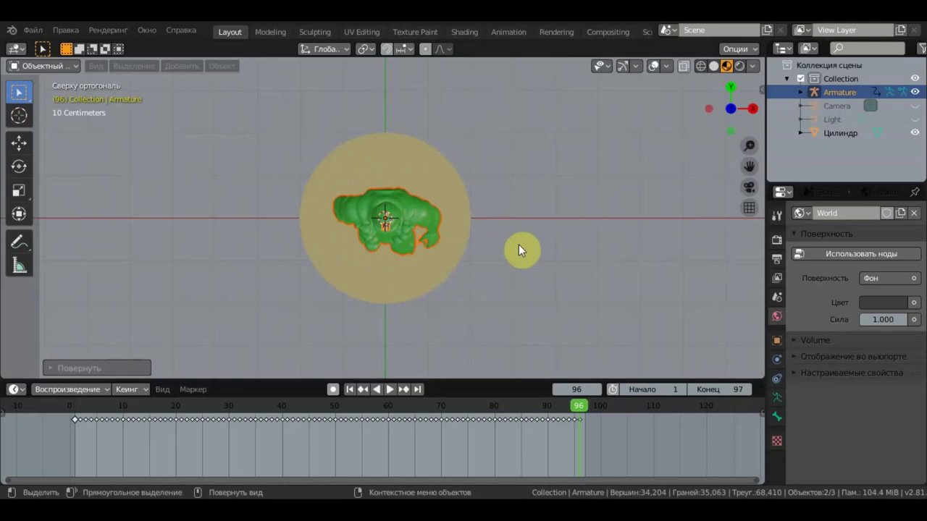
pyautogui.press('i')
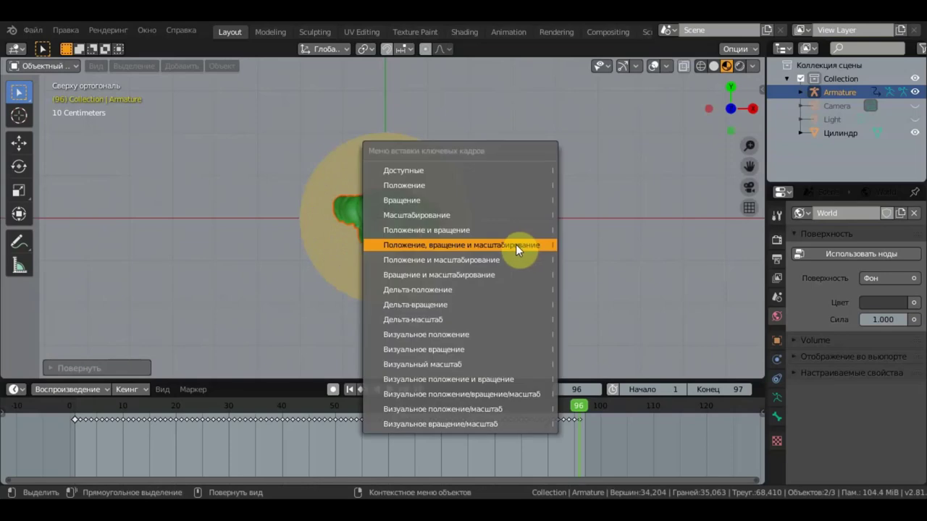
pyautogui.click(516, 245)
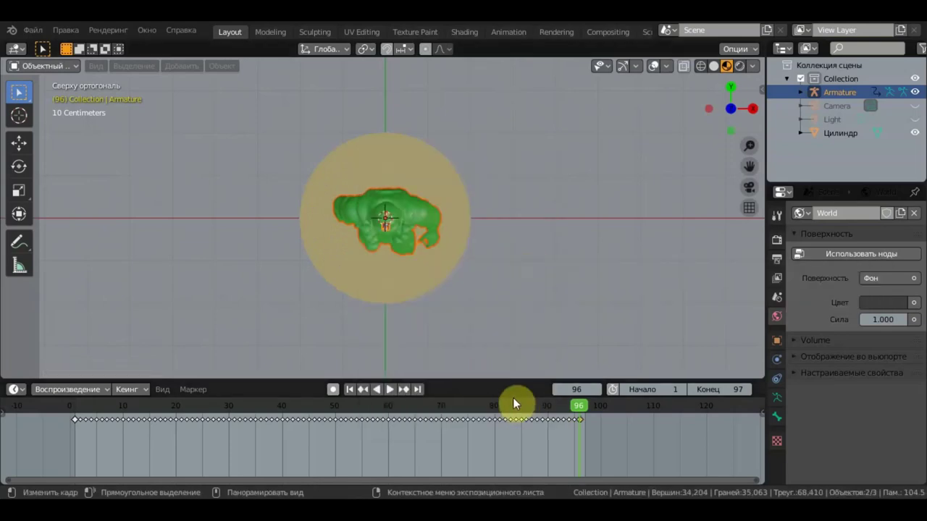
pyautogui.click(390, 389)
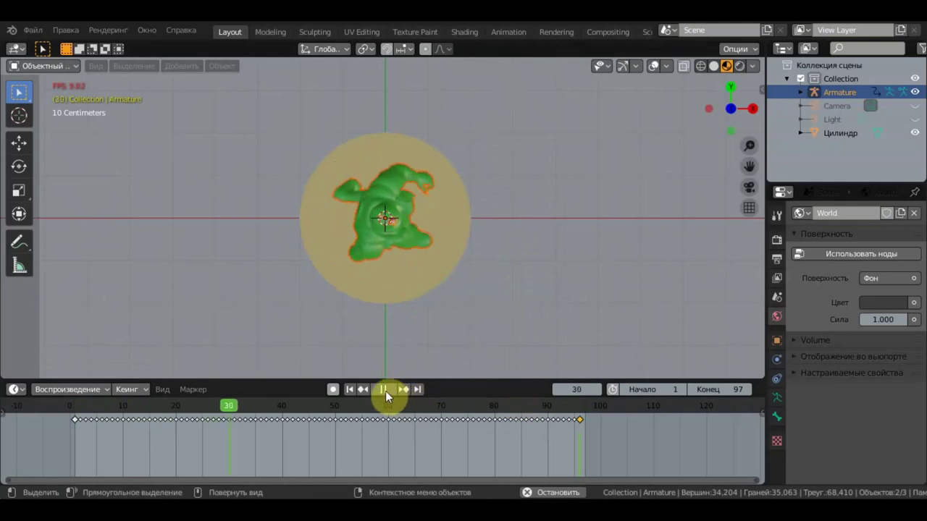
# Step: View the soldier from the side in solid grey shading, replay the walk to frame 13, and select the base
pyautogui.click(386, 391)
pyautogui.moveTo(447, 334)
pyautogui.mouseDown(button='middle')
pyautogui.moveTo(444, 173)
pyautogui.moveTo(414, 181)
pyautogui.mouseUp(button='middle')
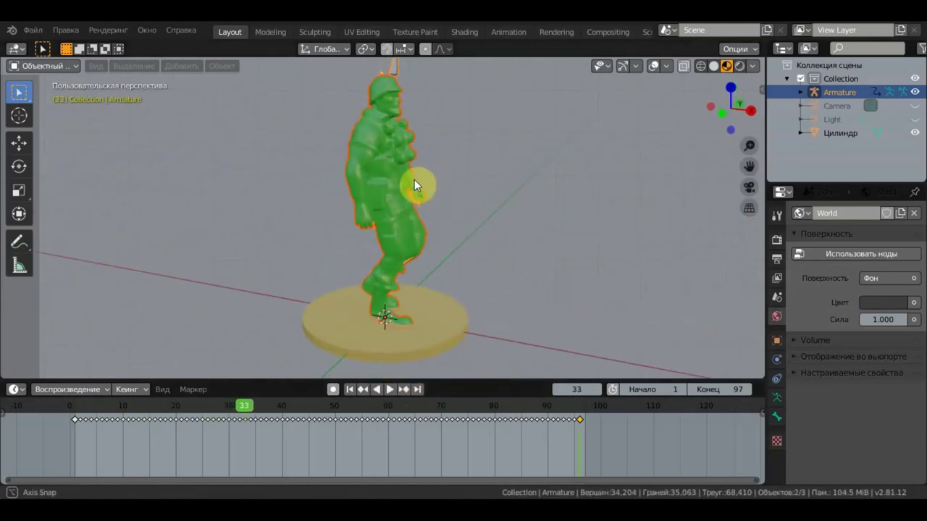
pyautogui.click(716, 67)
pyautogui.click(391, 389)
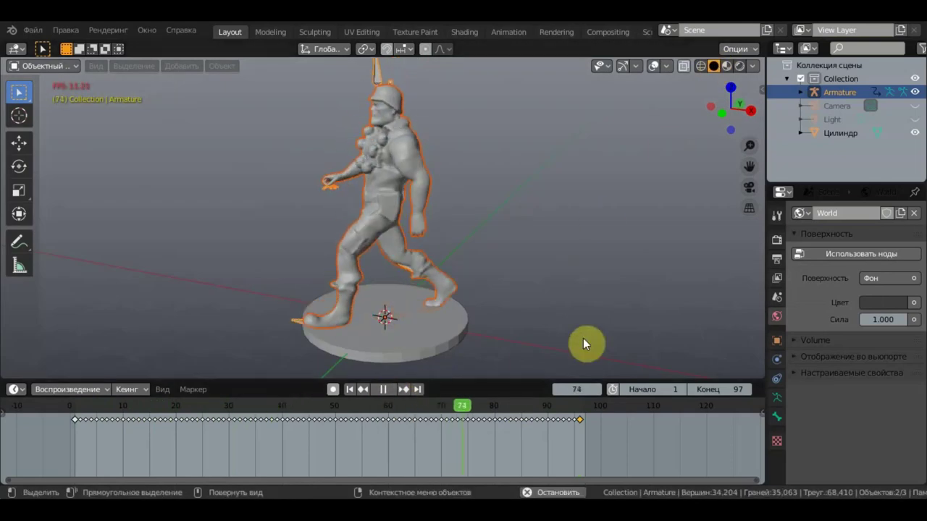
pyautogui.click(380, 388)
pyautogui.click(435, 338)
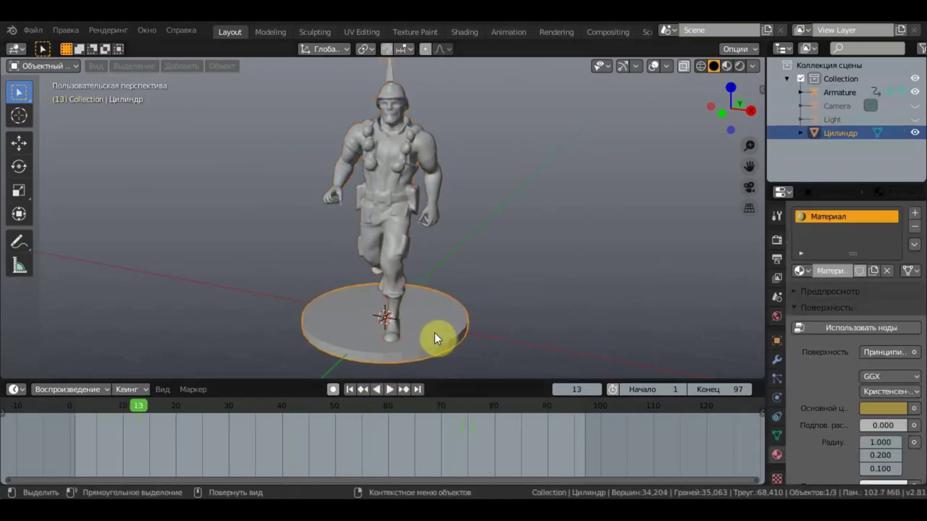
# Step: Enlarge the cylinder base and lower it about 0.175 m along Z beneath the soldier's boots
pyautogui.press('s')
pyautogui.click(463, 339)
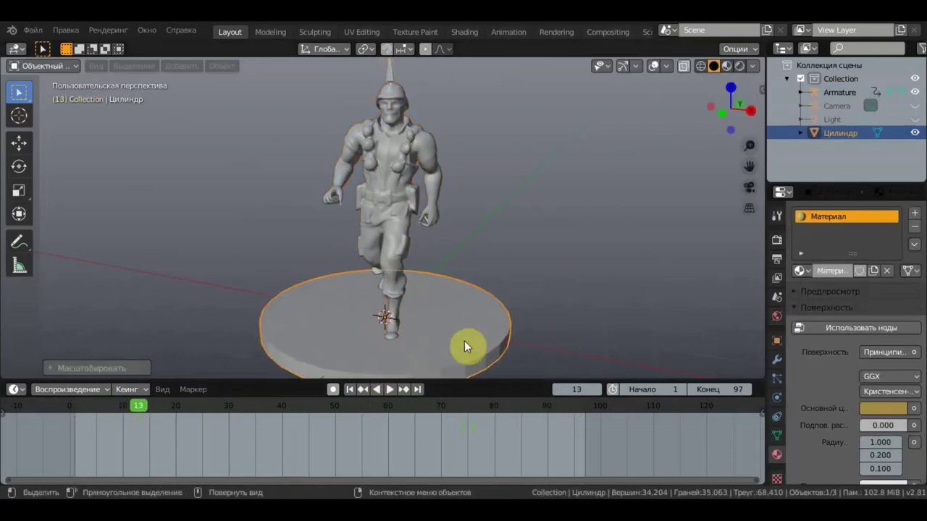
pyautogui.press('KP_1')
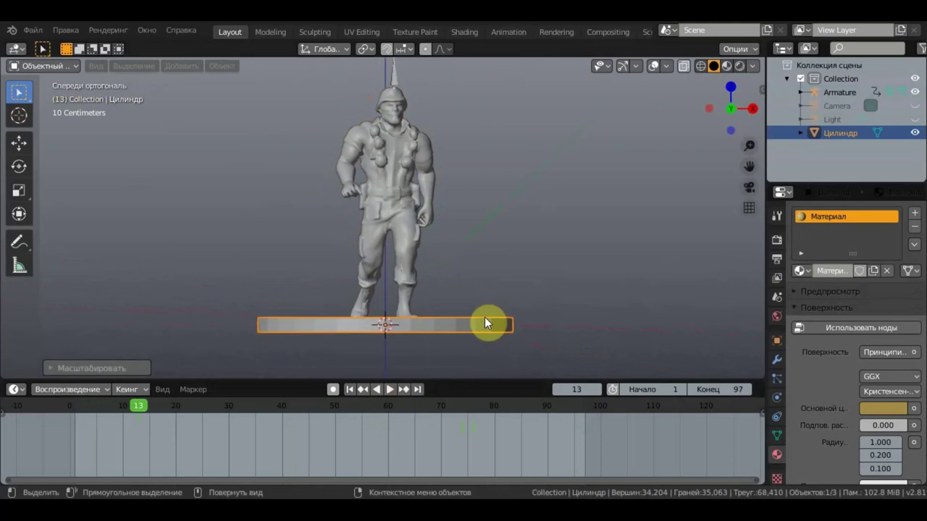
pyautogui.click(20, 145)
pyautogui.press('g')
pyautogui.press('z')
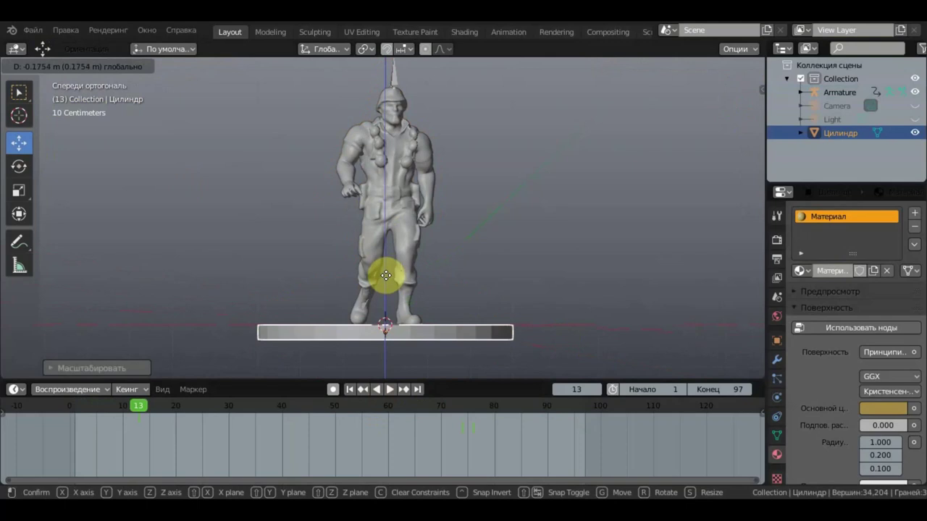
pyautogui.click(388, 275)
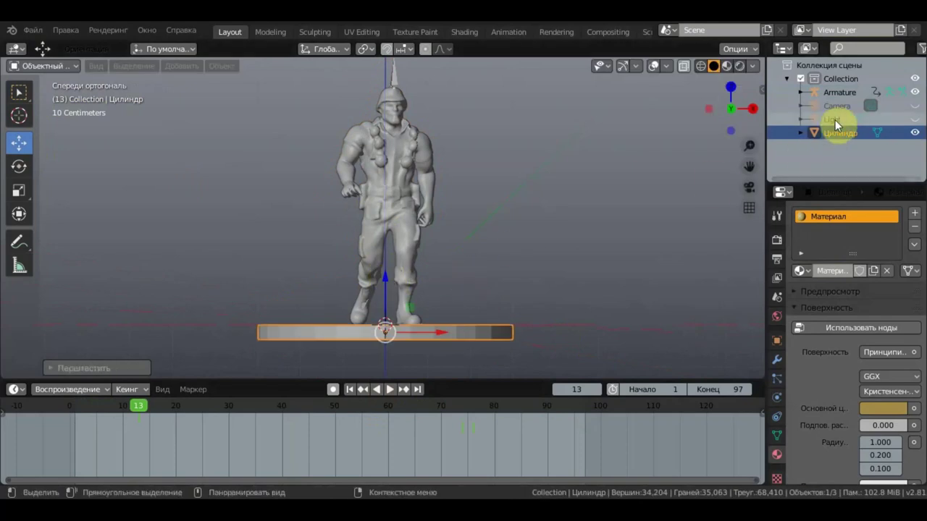
pyautogui.click(903, 105)
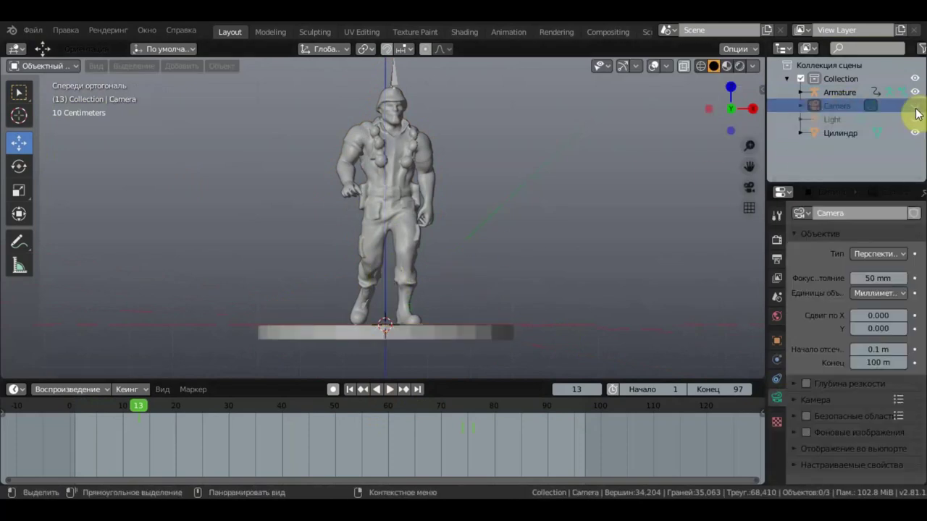
# Step: Unhide and select the camera, then move it in front of the soldier in top view
pyautogui.click(914, 105)
pyautogui.click(689, 132)
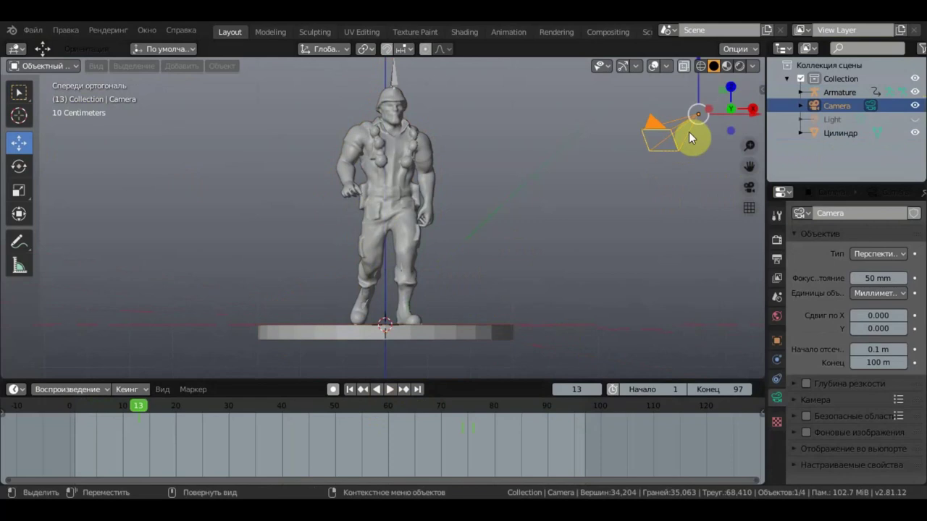
pyautogui.press('KP_7')
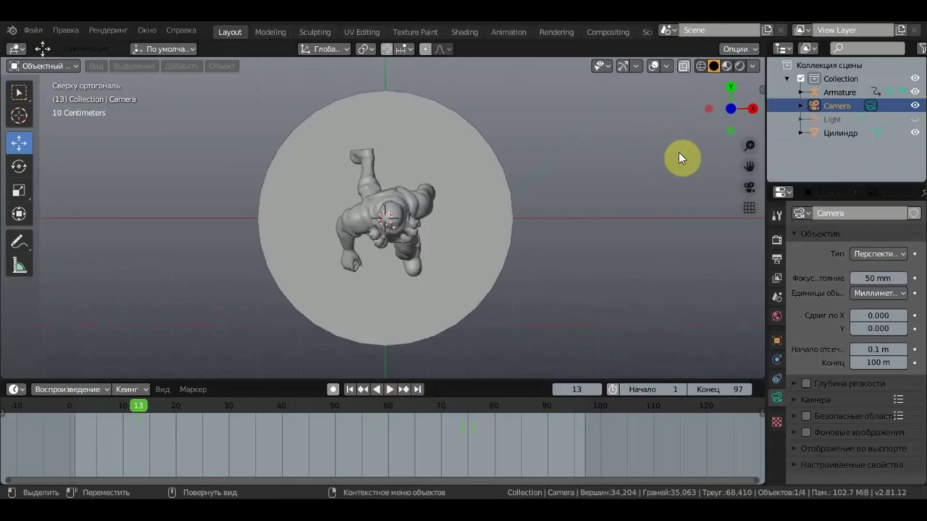
pyautogui.scroll(-3, 604, 216)
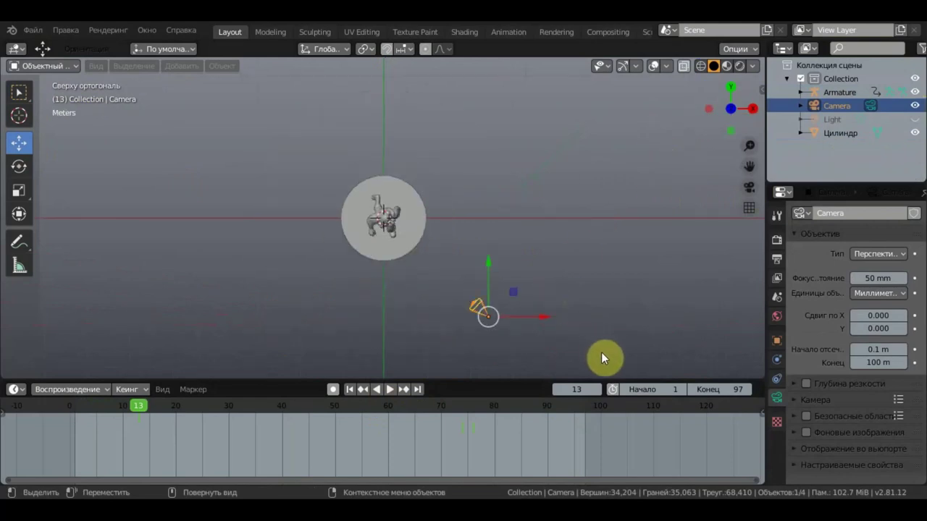
pyautogui.press('g')
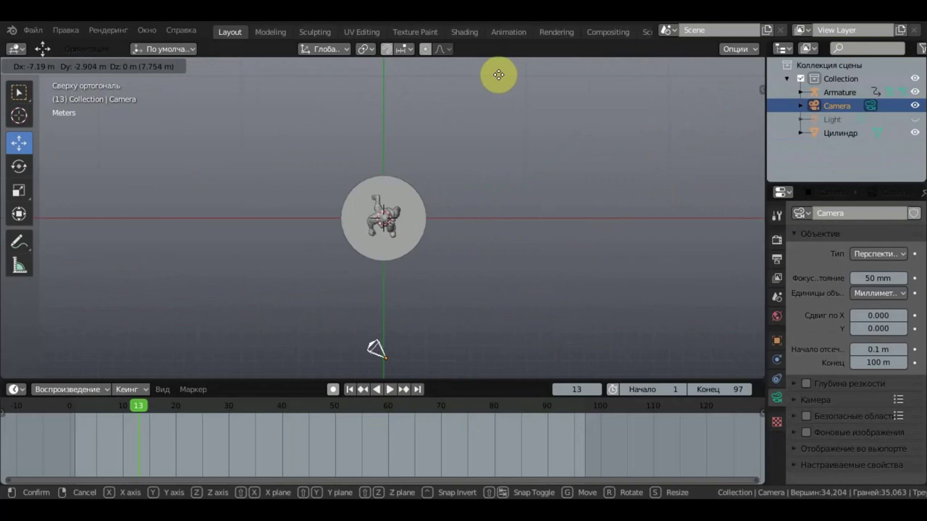
pyautogui.click(498, 75)
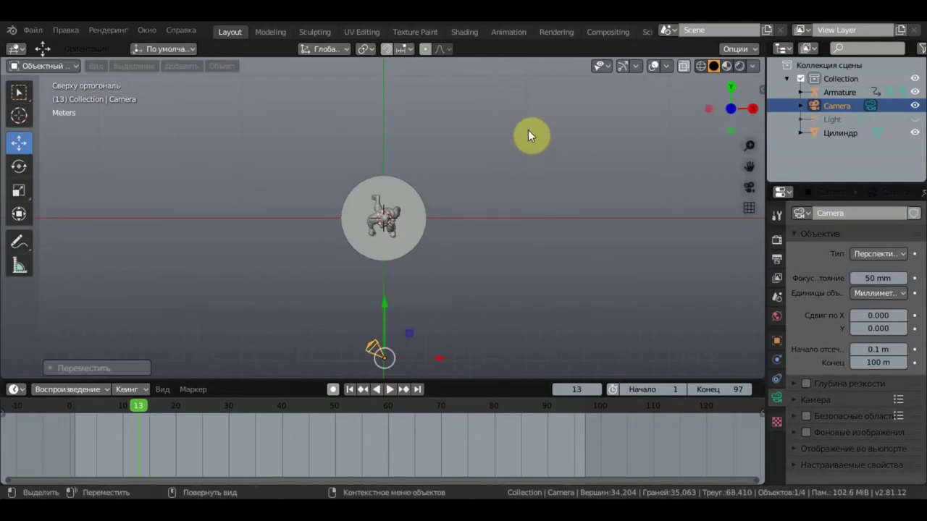
# Step: Rotate the camera to face the soldier, reposition it, and tilt it level from the right view
pyautogui.press('r')
pyautogui.click(524, 329)
pyautogui.press('g')
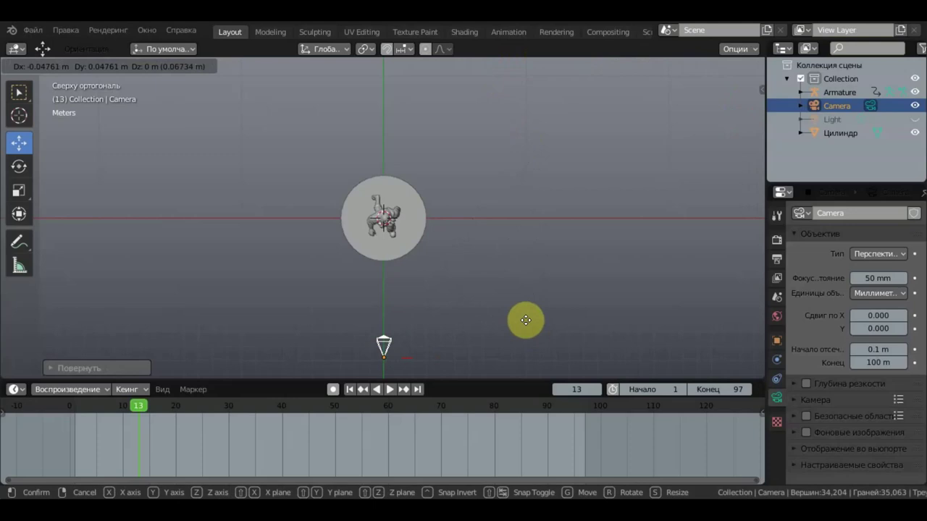
pyautogui.click(525, 320)
pyautogui.press('KP_3')
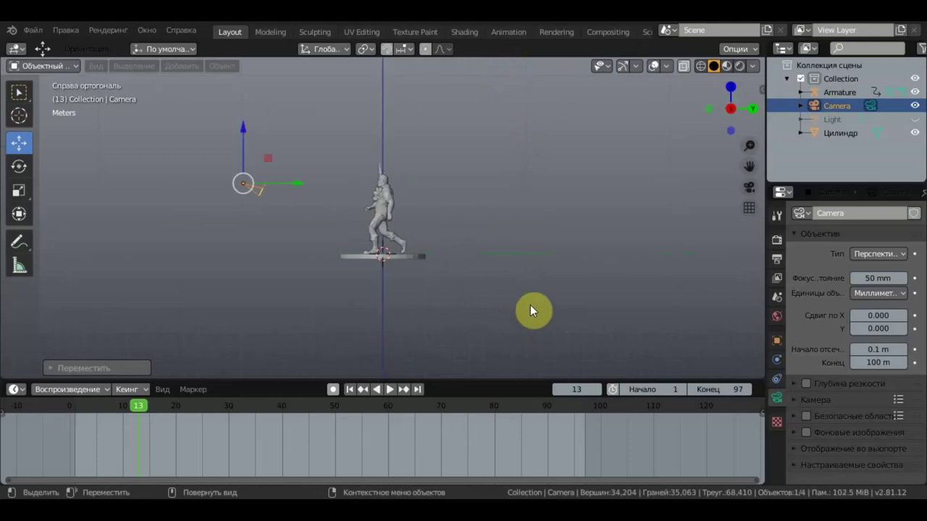
pyautogui.press('r')
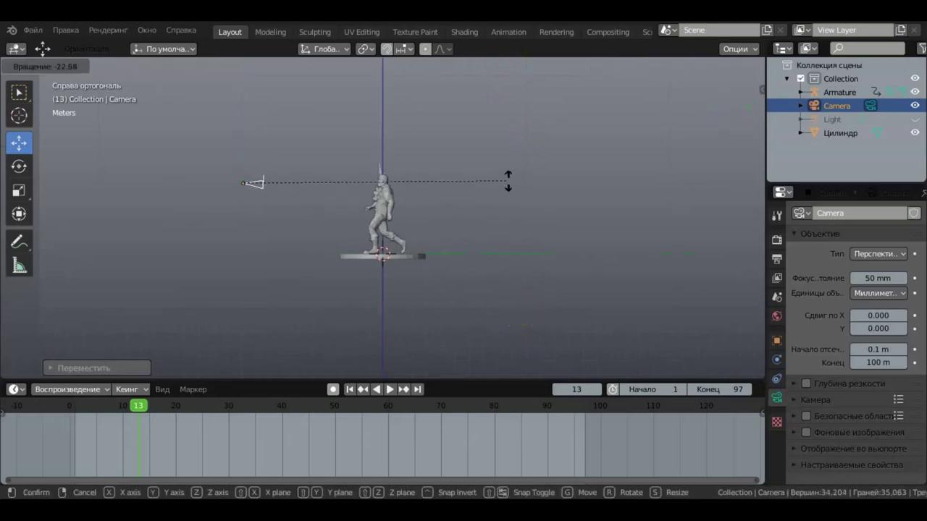
pyautogui.click(516, 190)
# Step: Check the camera's transform values, then nudge it along Y and lower it along Z
pyautogui.press('n')
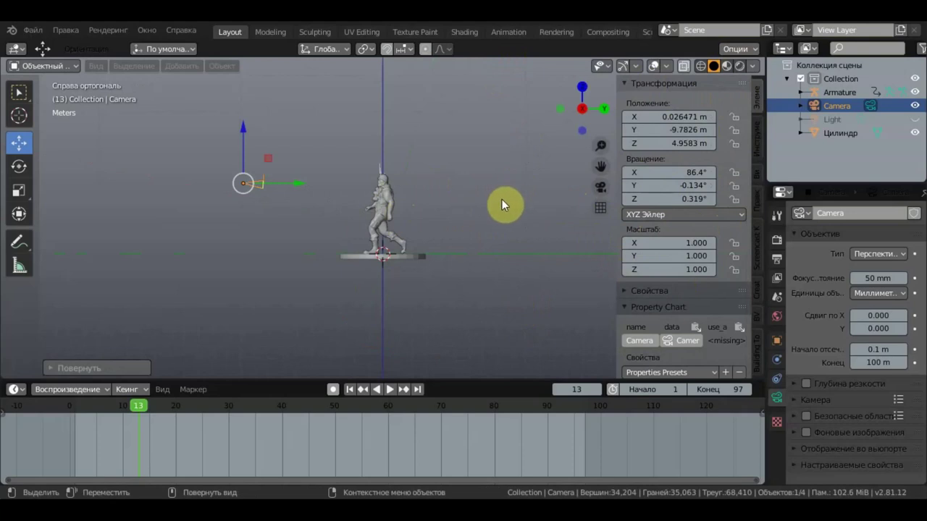
pyautogui.press('n')
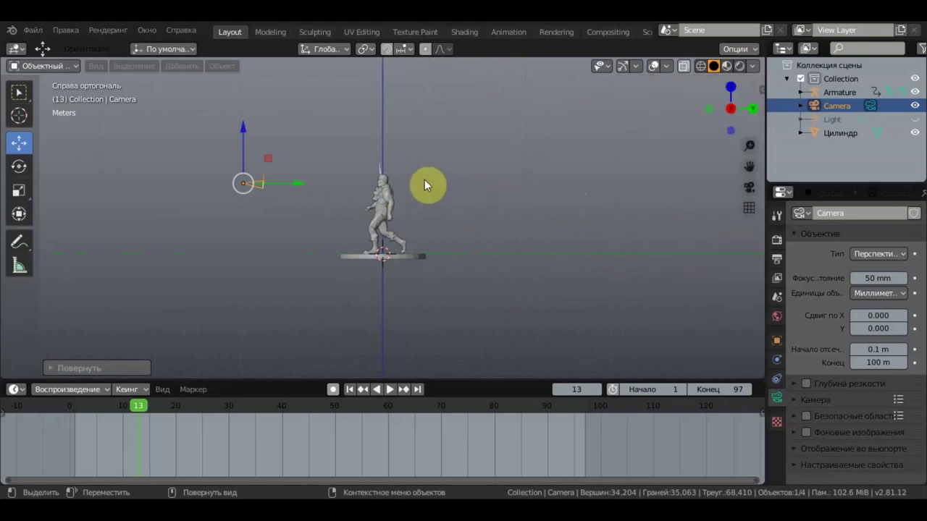
pyautogui.moveTo(296, 187); pyautogui.dragTo(250, 188)
pyautogui.moveTo(207, 141); pyautogui.dragTo(202, 138)
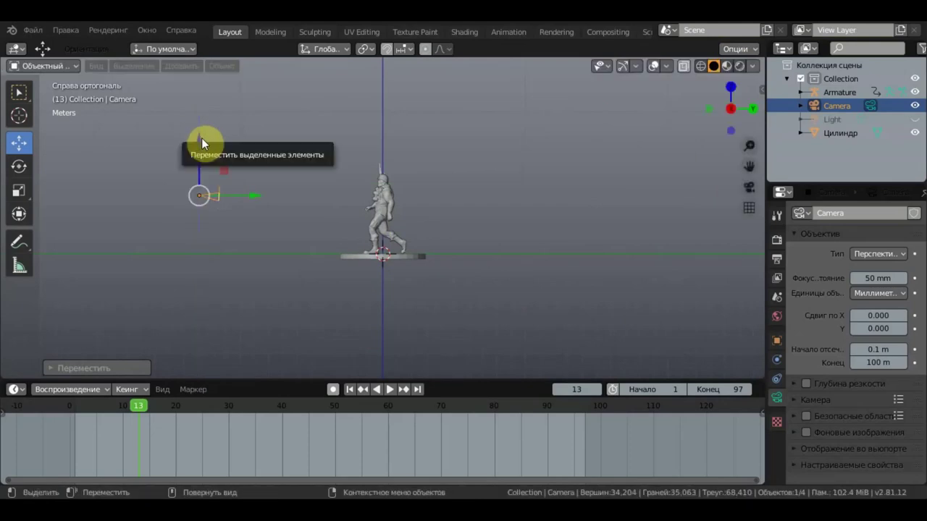
# Step: Look through the camera and adjust its framing around the soldier on its base
pyautogui.press('KP_0')
pyautogui.press('KP_0')
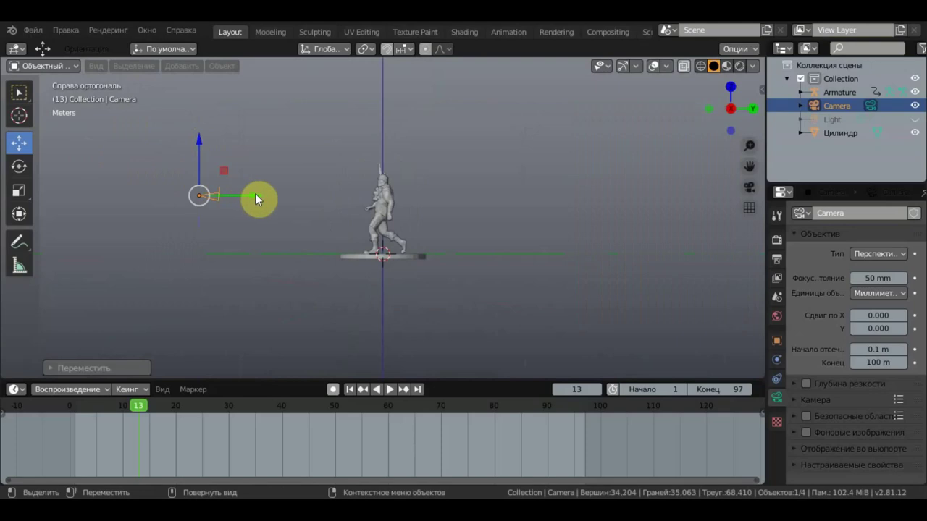
pyautogui.moveTo(255, 196); pyautogui.dragTo(172, 206)
pyautogui.moveTo(171, 205); pyautogui.dragTo(174, 212, button='middle')
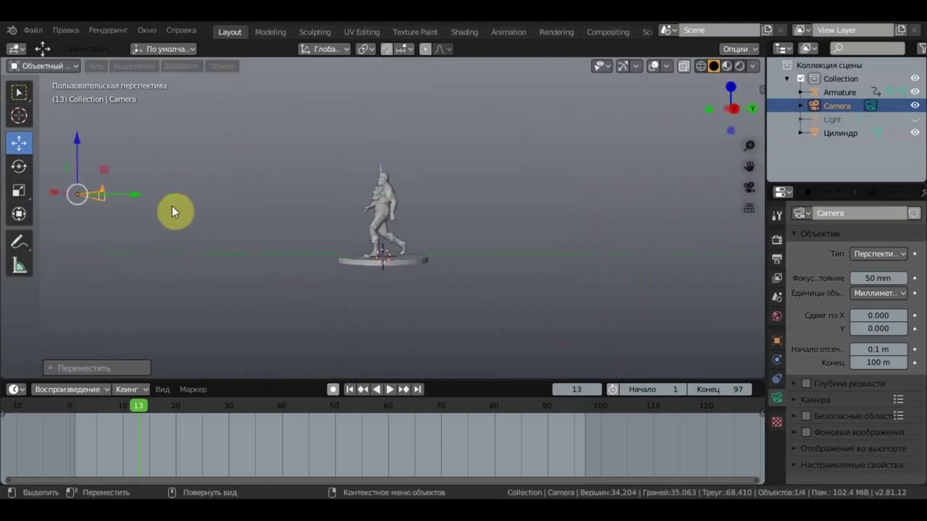
pyautogui.press('KP_0')
pyautogui.press('g')
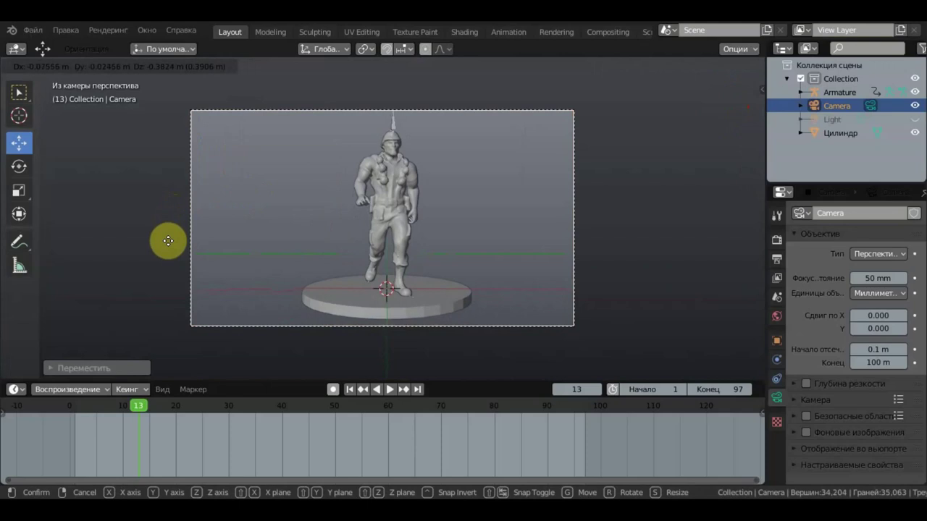
pyautogui.click(166, 240)
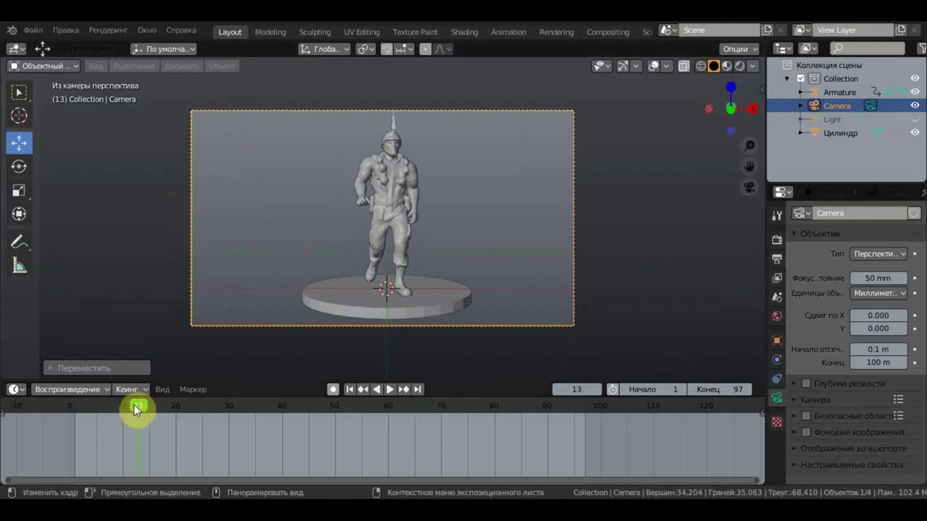
# Step: Rewind to the first frame, switch to Material Preview, and play the walk, stopping at frame 92
pyautogui.hotkey('shift', 'Left')
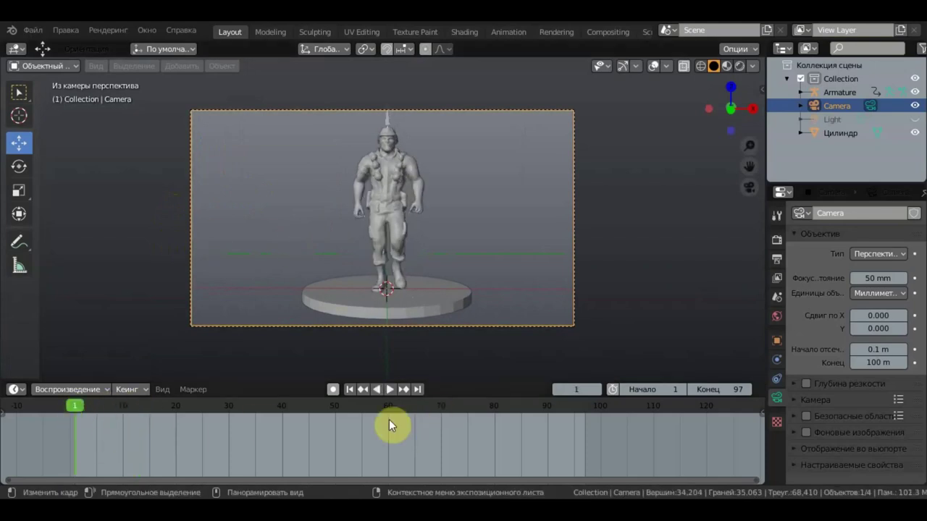
pyautogui.click(726, 65)
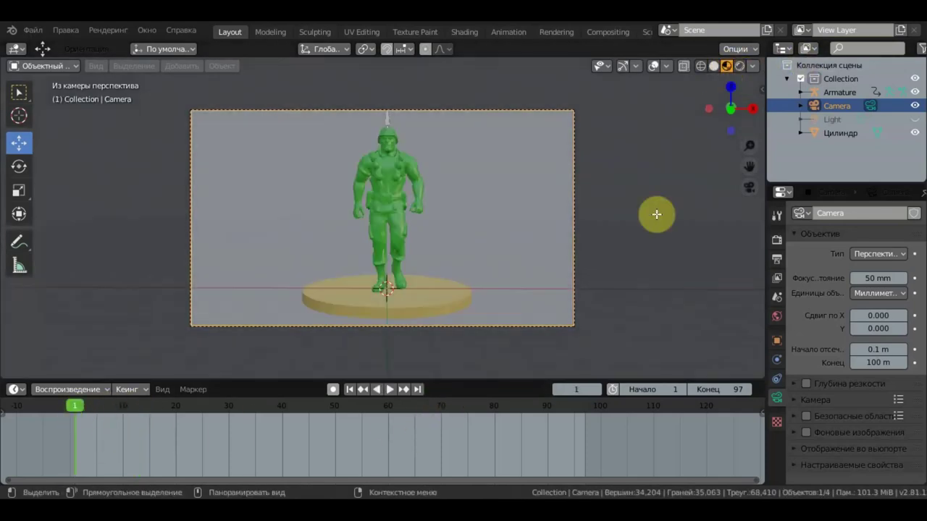
pyautogui.click(392, 389)
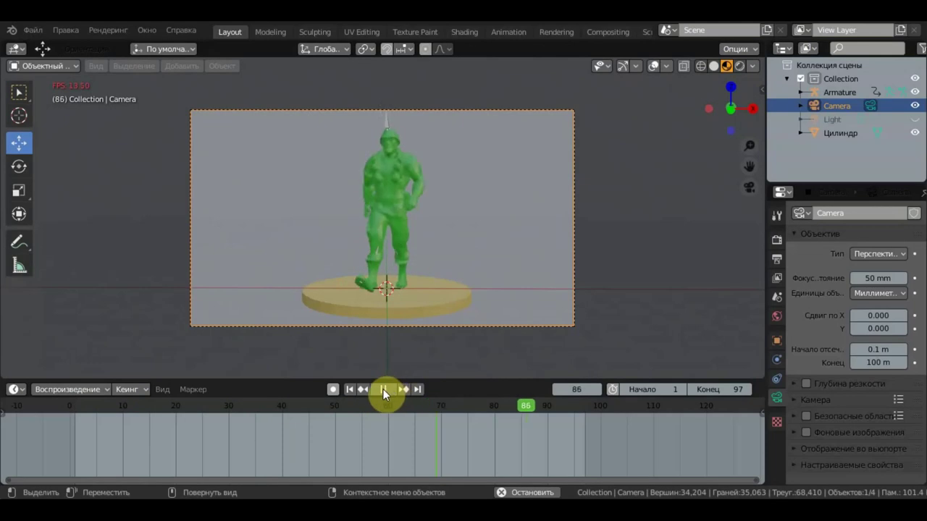
pyautogui.click(383, 389)
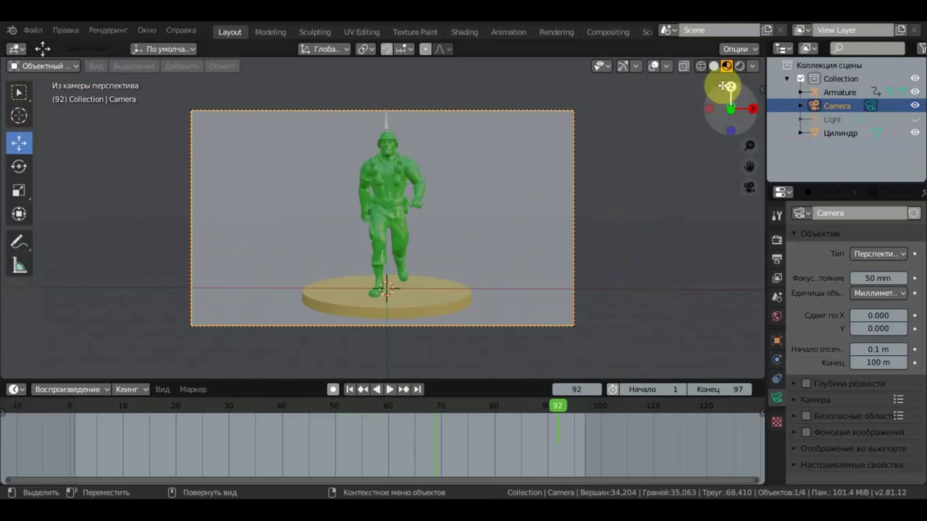
# Step: From the front orthographic view, bring up the Add > Mesh list of primitives
pyautogui.press('KP_7')
pyautogui.press('KP_1')
pyautogui.click(16, 91)
pyautogui.click(186, 69)
pyautogui.moveTo(188, 81)
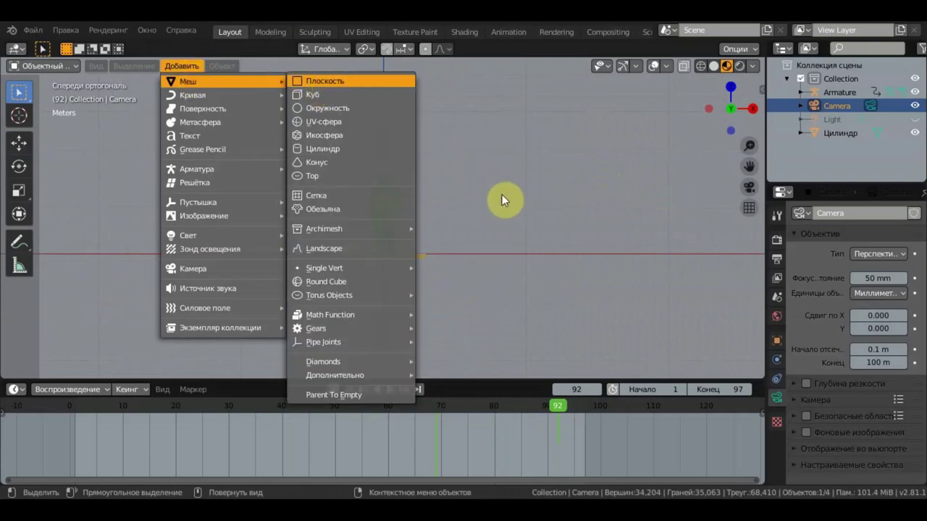
# Step: Add a plane and scale it up about 5.99 times under the soldier
pyautogui.press('Return')
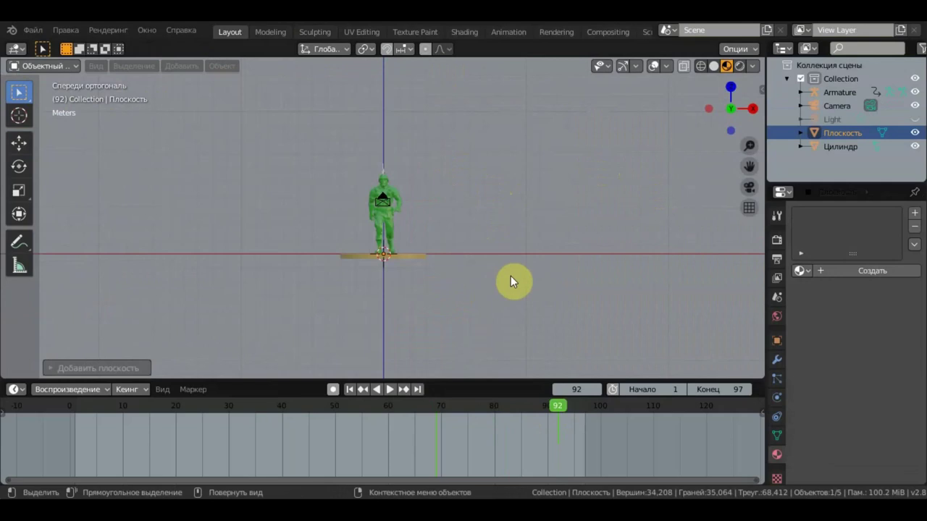
pyautogui.press('s')
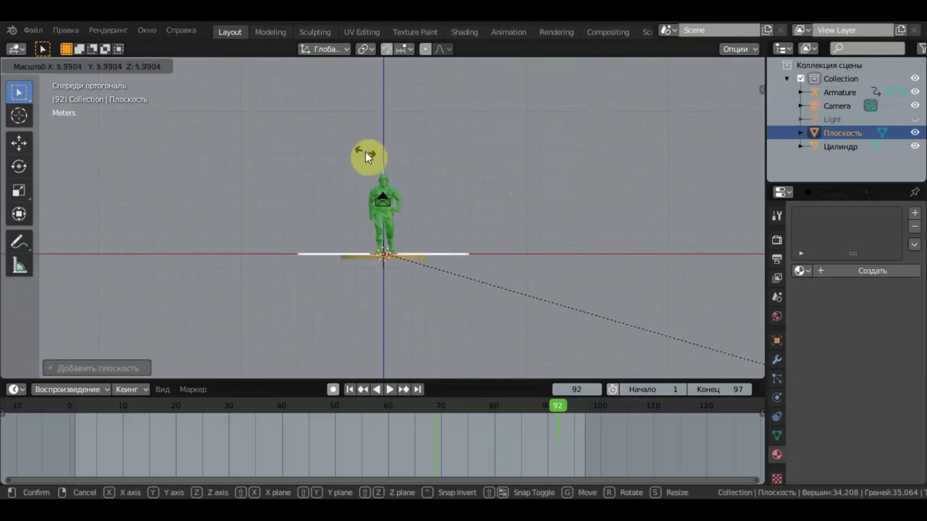
pyautogui.click(346, 144)
pyautogui.moveTo(438, 207); pyautogui.dragTo(499, 289, button='middle')
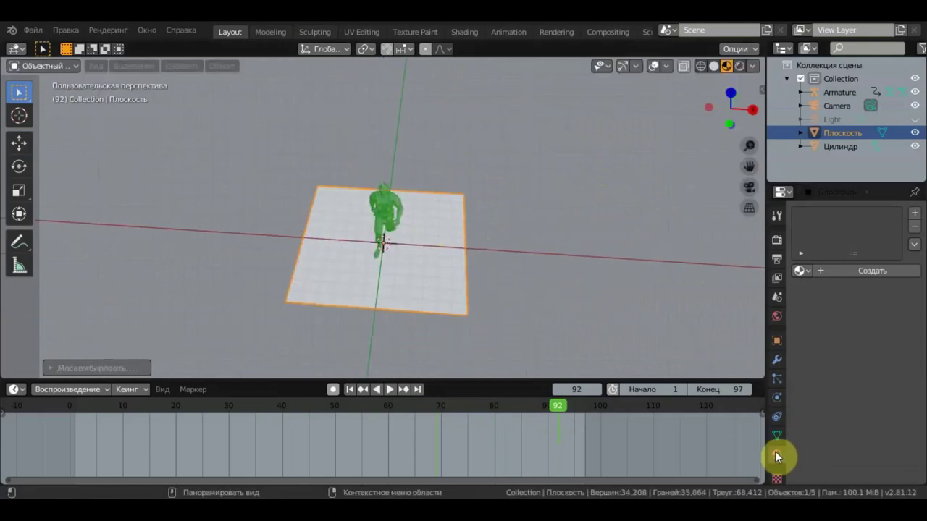
# Step: Give the plane a new material with an Image Texture base colour and browse for the image
pyautogui.click(882, 271)
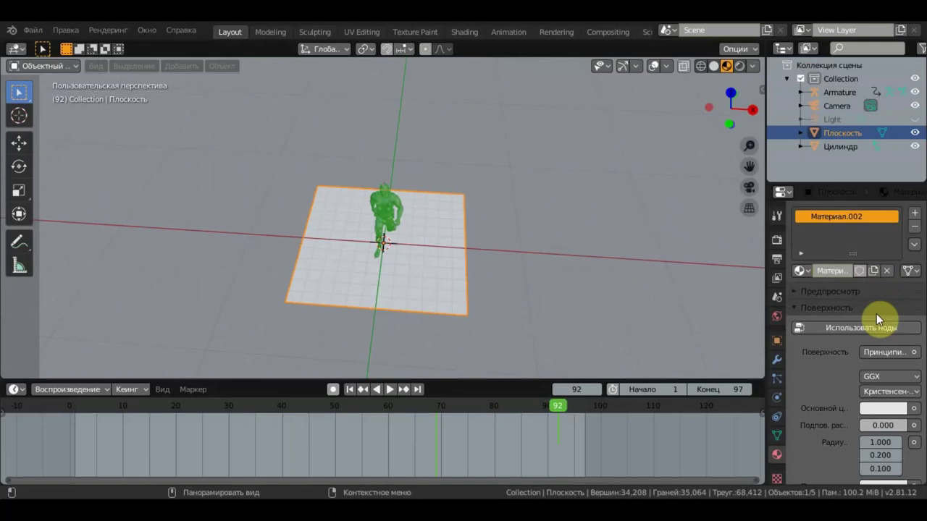
pyautogui.click(914, 410)
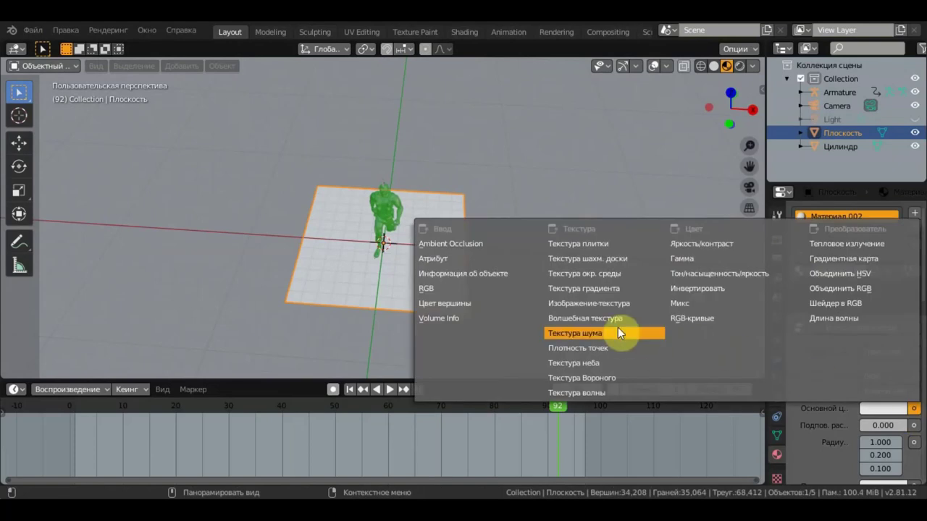
pyautogui.click(591, 302)
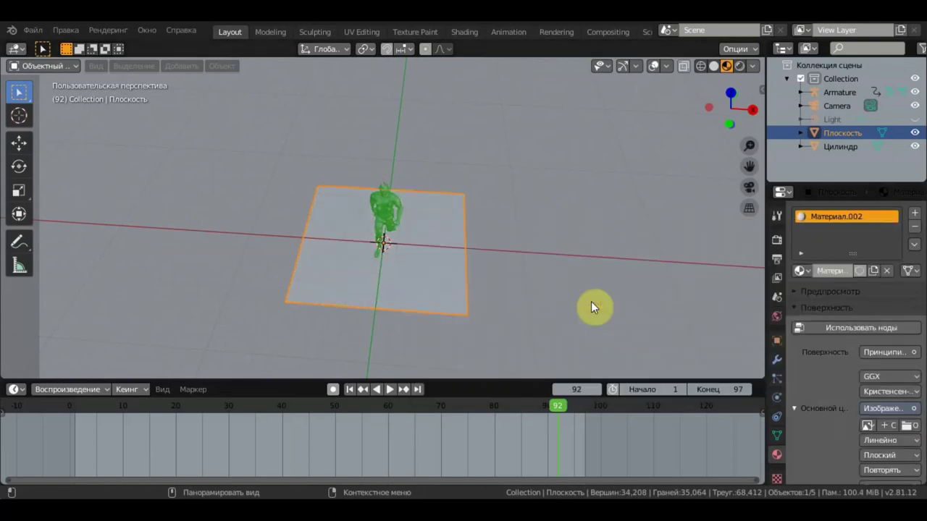
pyautogui.click(910, 428)
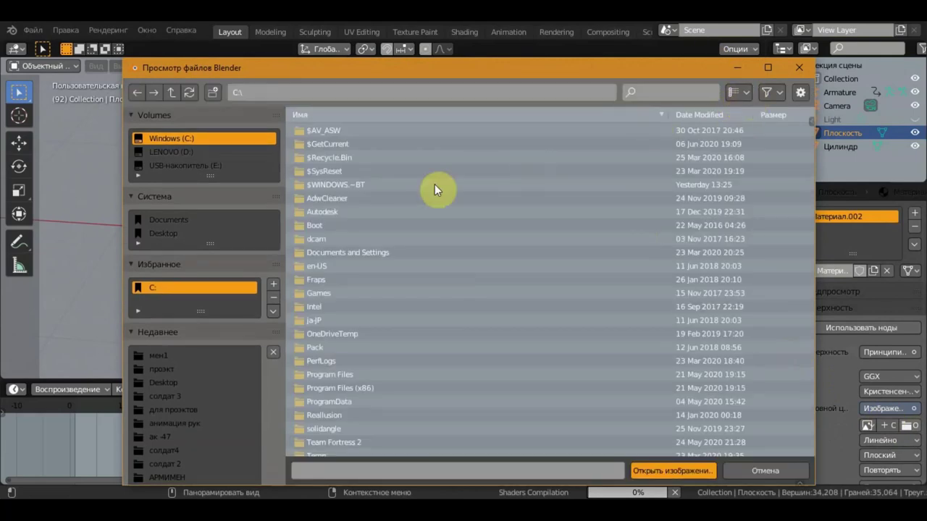
# Step: From the Desktop, in thumbnail view, load Скриншот 08-06-2020 171053.jpg as the plane's image texture
pyautogui.click(164, 234)
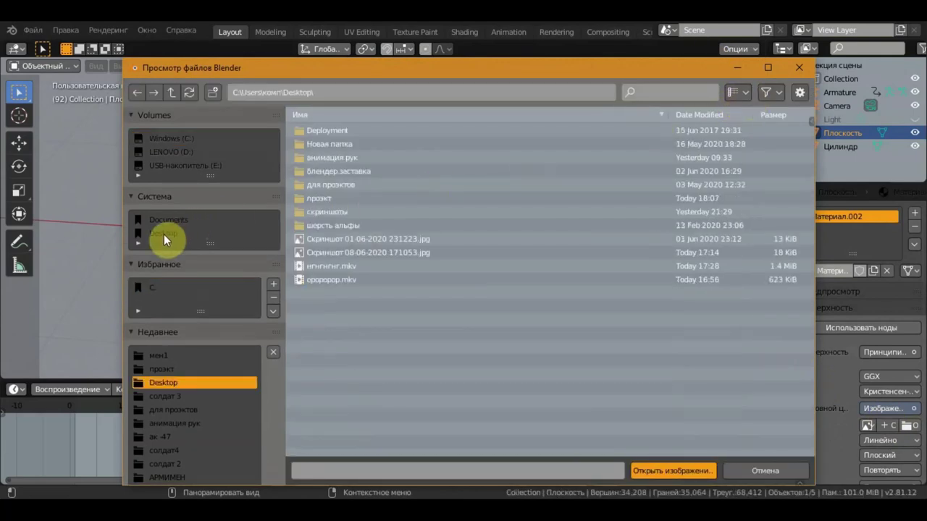
pyautogui.click(734, 93)
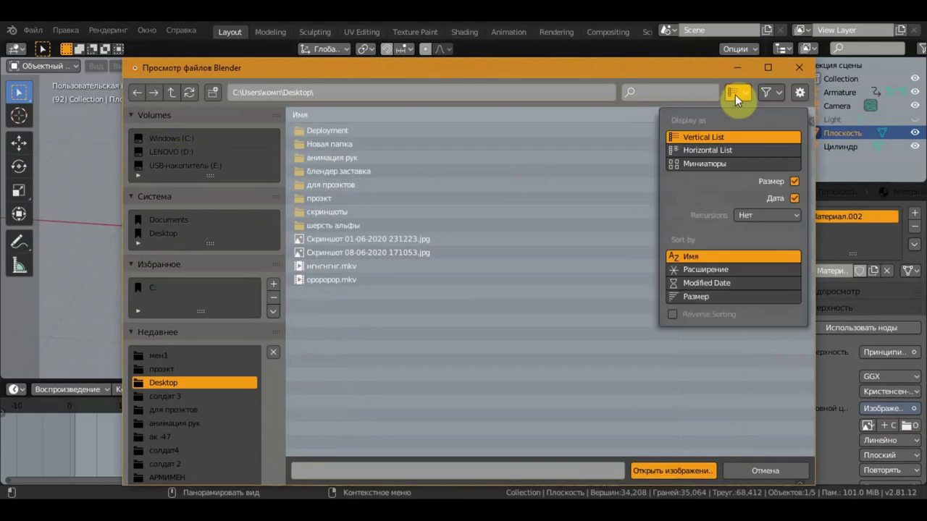
pyautogui.click(713, 164)
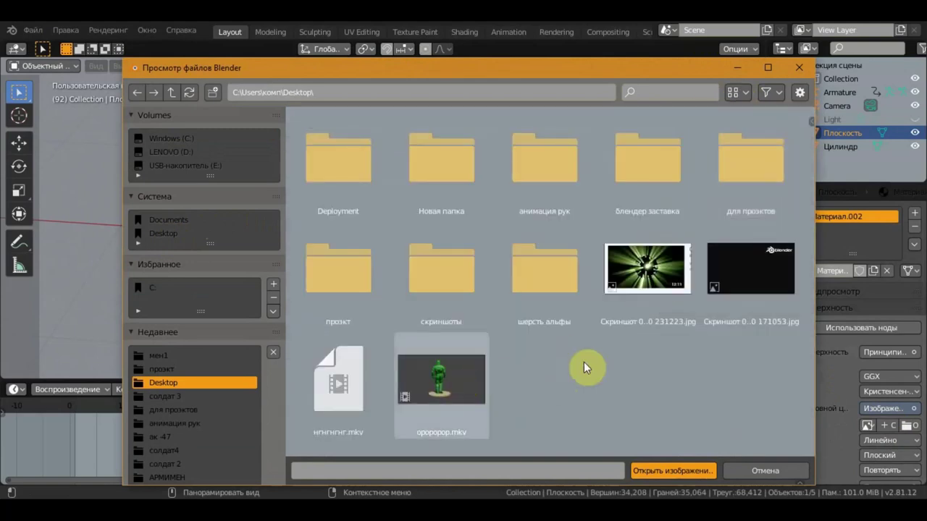
pyautogui.click(762, 274)
pyautogui.click(662, 472)
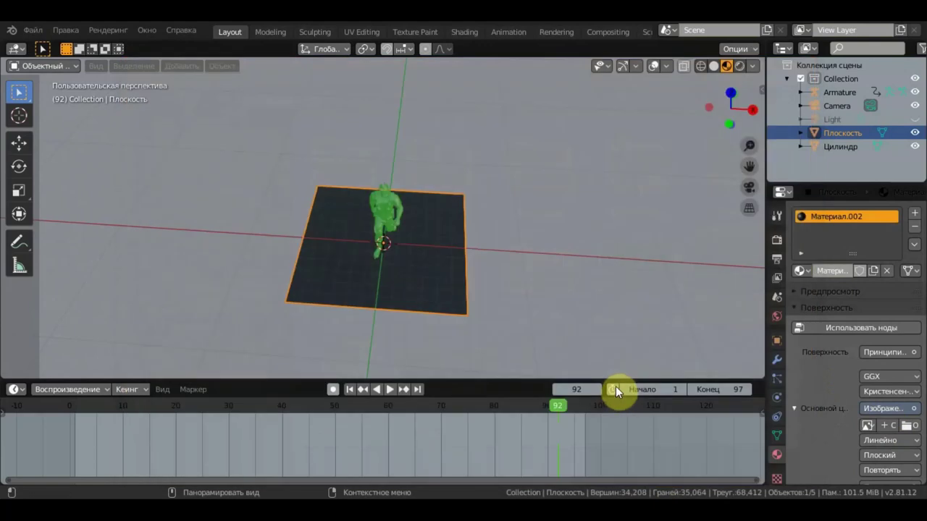
# Step: Rotate the textured plane about -90° upright in right view and raise it behind the soldier
pyautogui.moveTo(609, 291); pyautogui.dragTo(446, 208, button='middle')
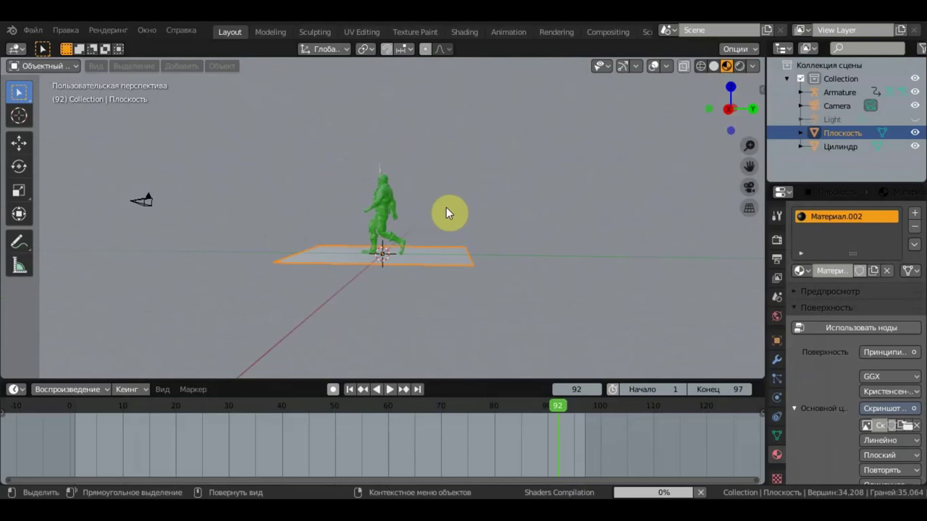
pyautogui.press('KP_3')
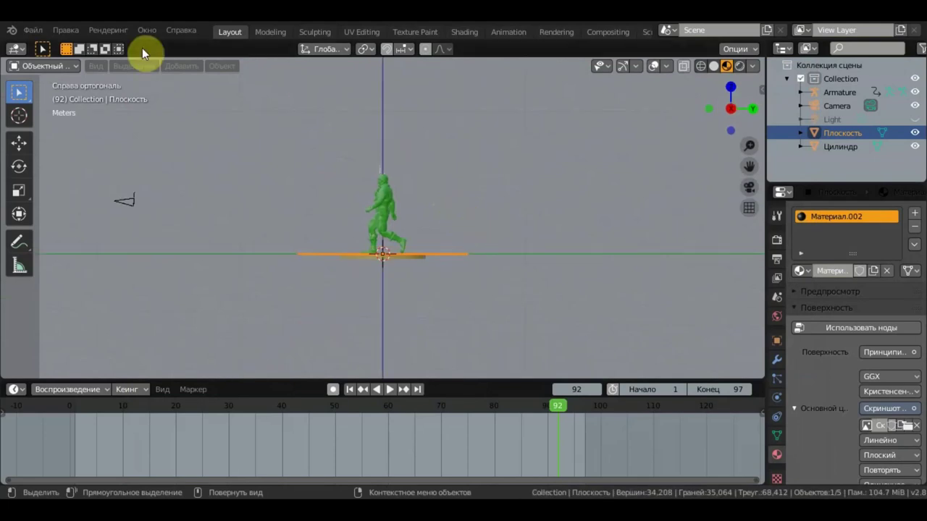
pyautogui.click(19, 213)
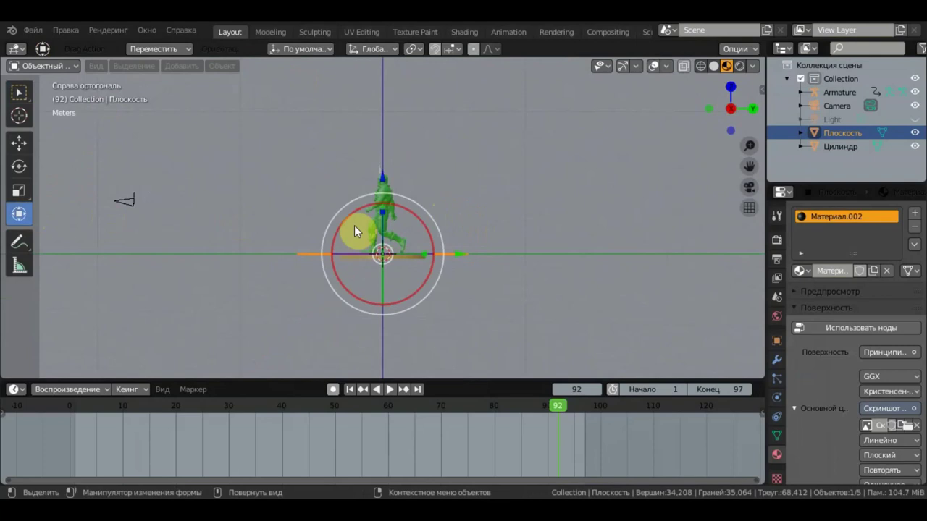
pyautogui.moveTo(438, 232); pyautogui.dragTo(320, 128)
pyautogui.press('g')
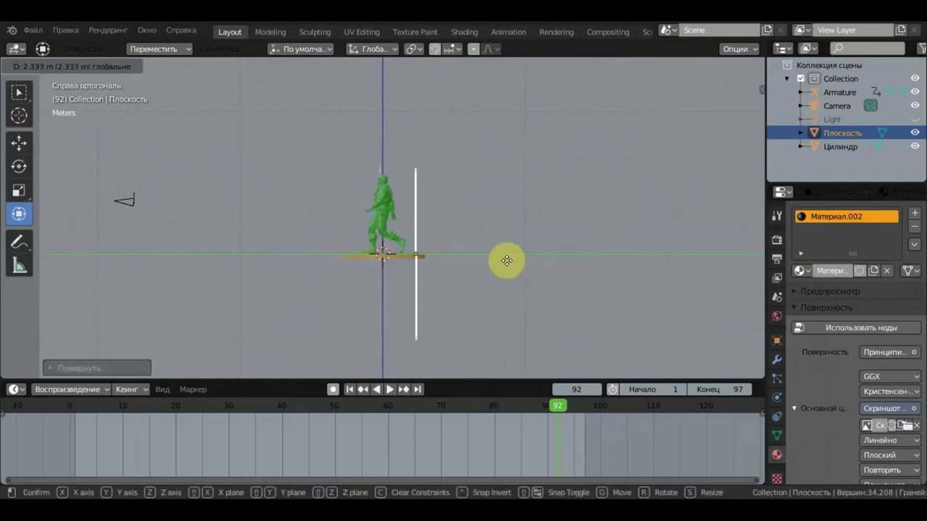
pyautogui.click(561, 277)
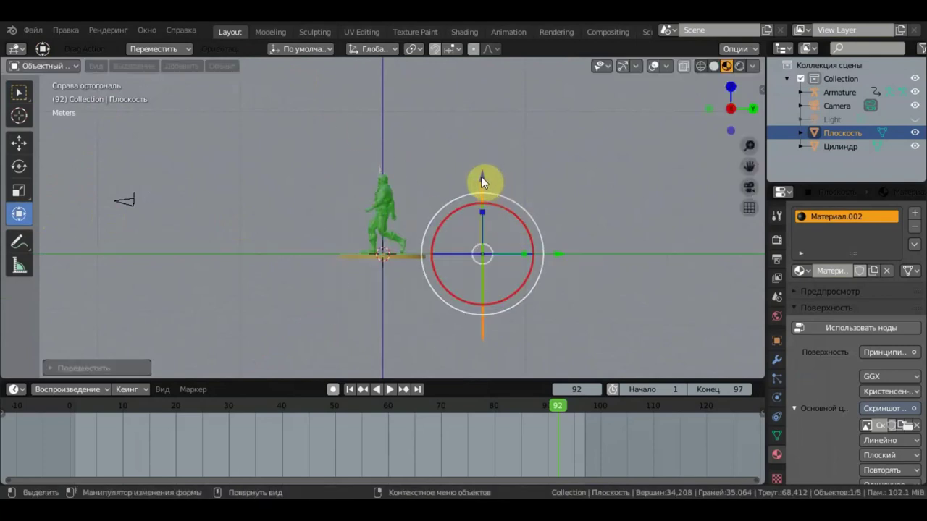
pyautogui.moveTo(482, 181); pyautogui.dragTo(482, 98)
pyautogui.press('KP_1')
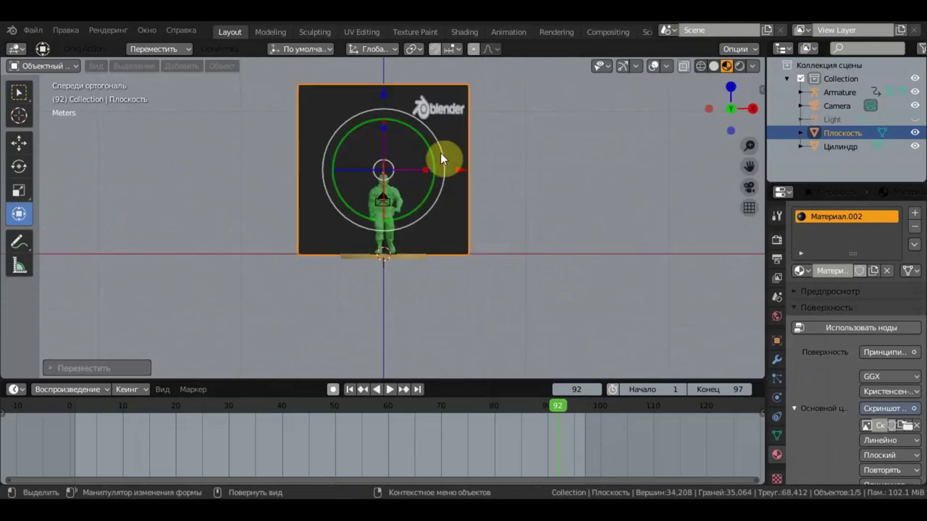
# Step: Shrink the backdrop along Z, then enlarge it and lower it behind the soldier
pyautogui.press('s')
pyautogui.press('z')
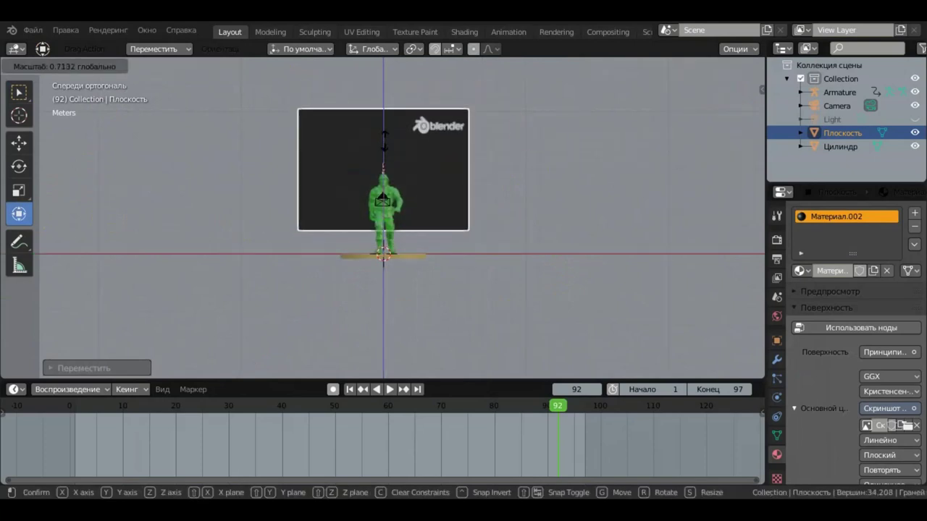
pyautogui.click(387, 139)
pyautogui.moveTo(387, 92); pyautogui.dragTo(383, 121)
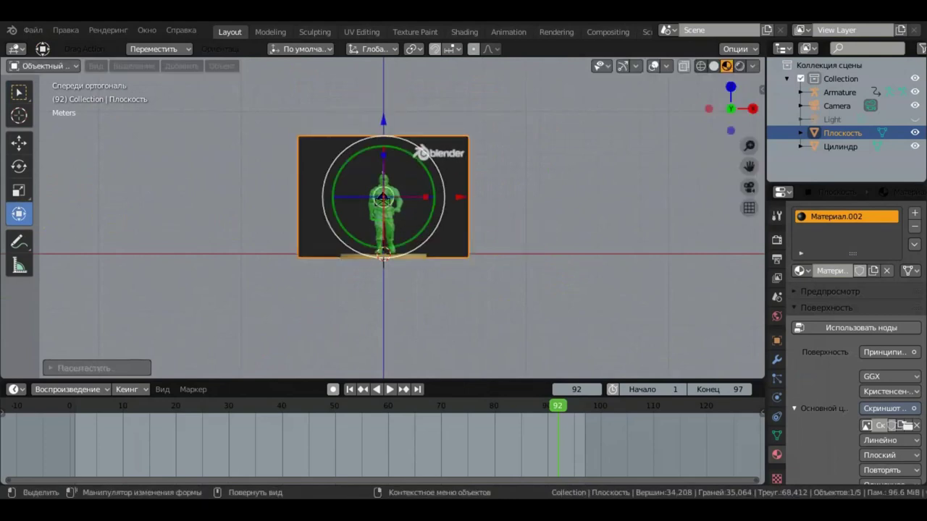
pyautogui.press('s')
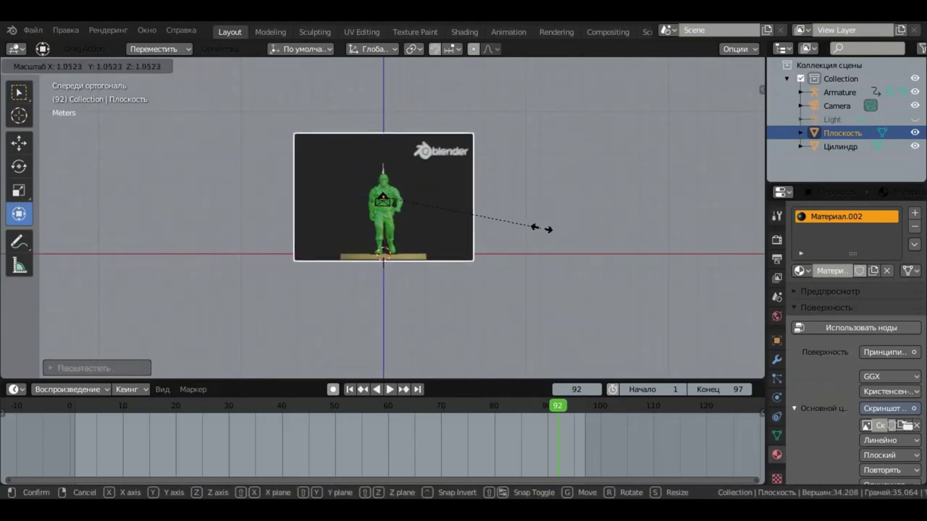
pyautogui.click(573, 229)
pyautogui.moveTo(388, 116); pyautogui.dragTo(384, 129)
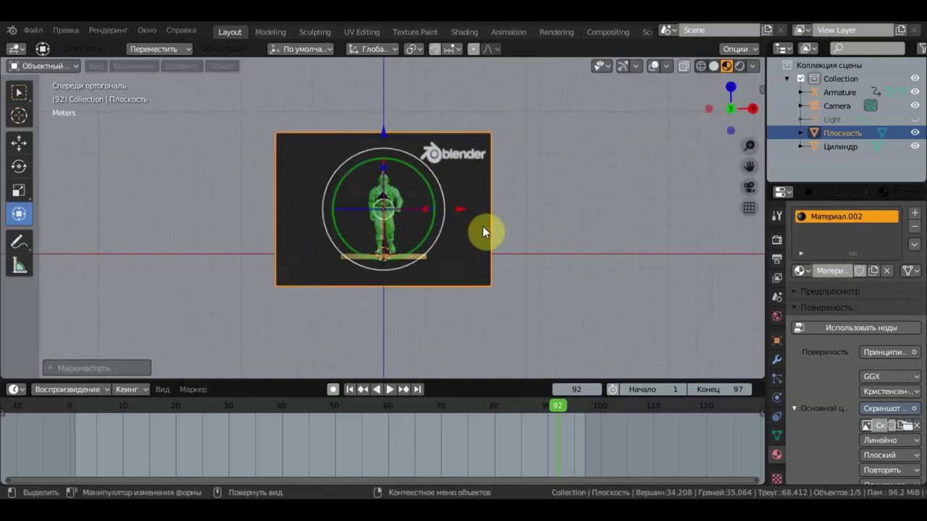
# Step: In camera view, stretch the backdrop wider and nudge it right and down to fill the frame, then play
pyautogui.press('KP_0')
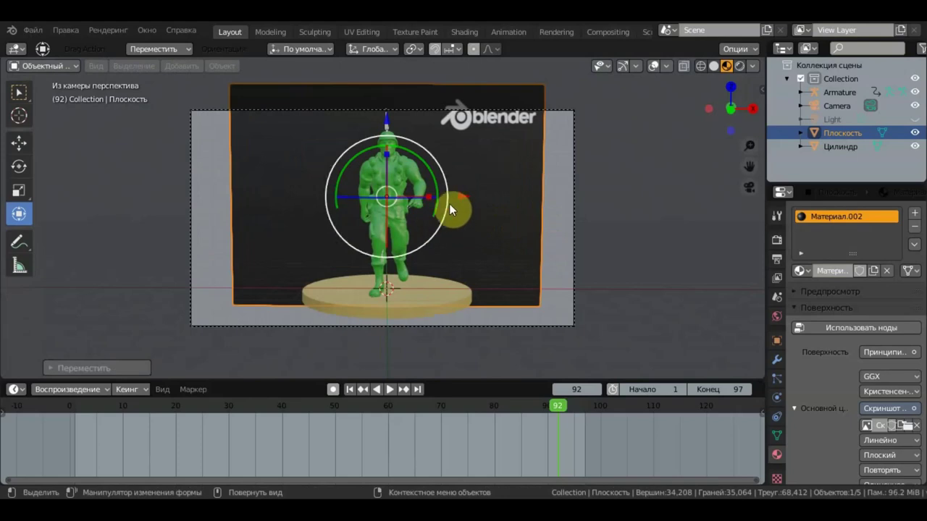
pyautogui.moveTo(428, 194); pyautogui.dragTo(442, 194)
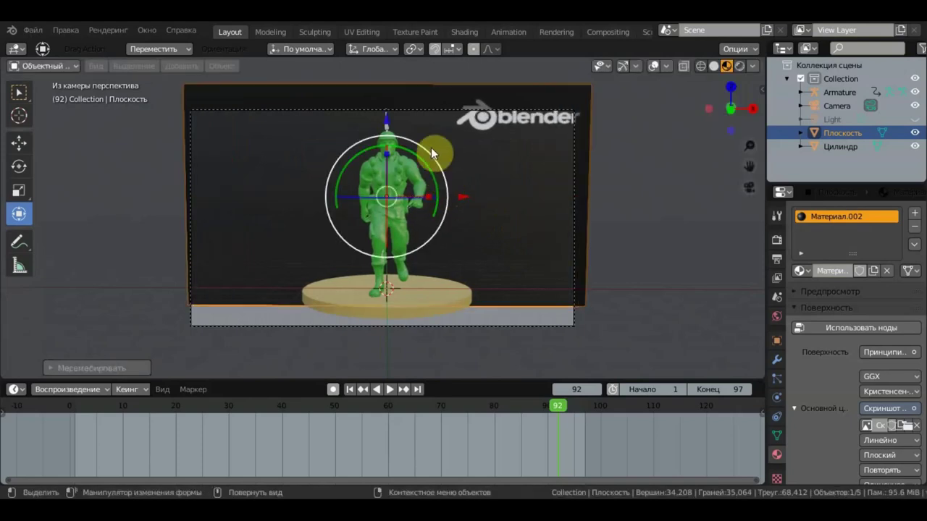
pyautogui.moveTo(385, 120); pyautogui.dragTo(385, 139)
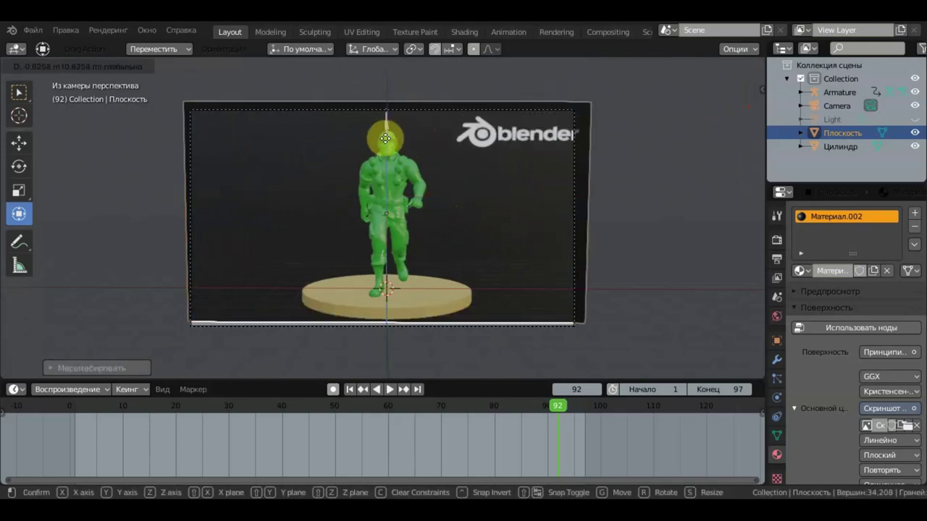
pyautogui.moveTo(466, 216); pyautogui.dragTo(451, 216)
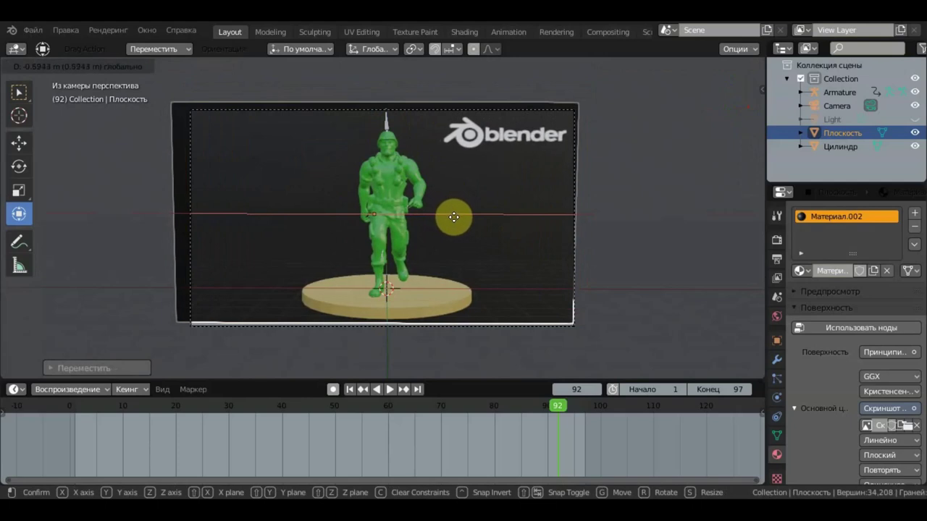
pyautogui.moveTo(450, 216); pyautogui.dragTo(454, 215)
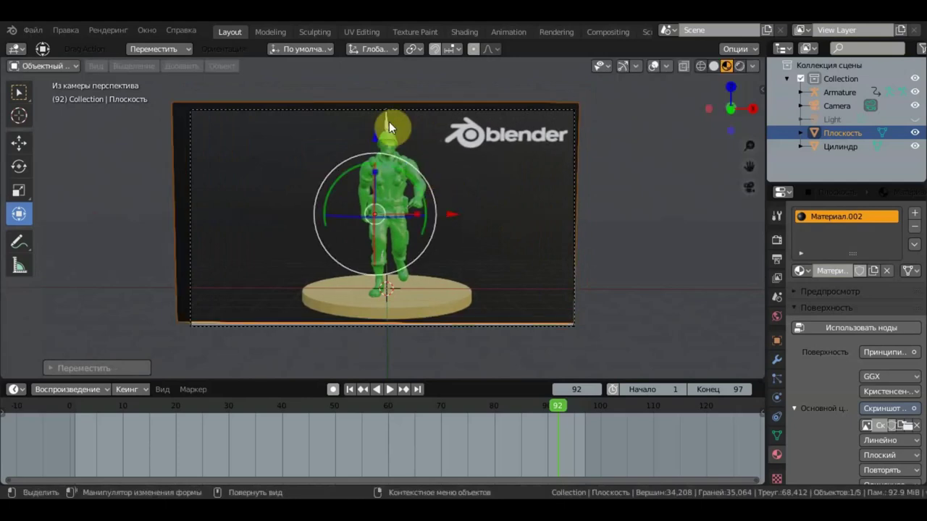
pyautogui.moveTo(386, 120); pyautogui.dragTo(386, 132)
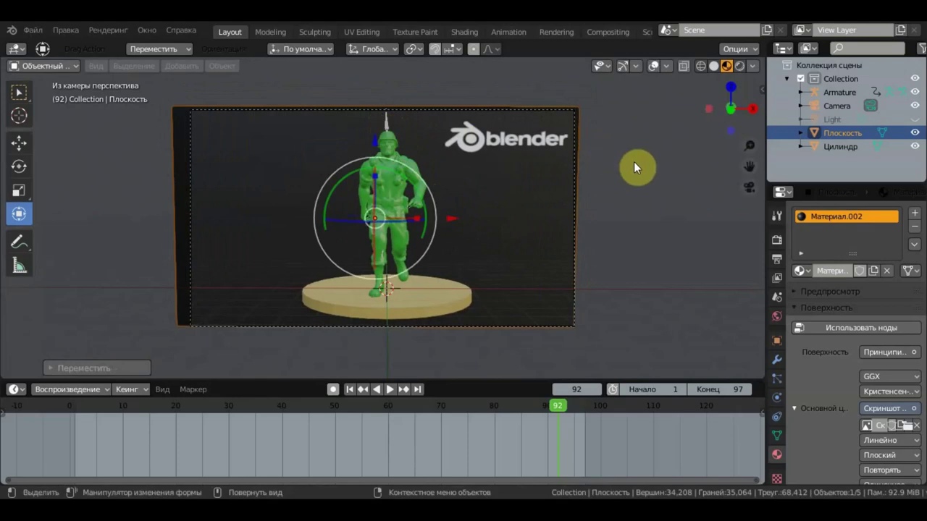
pyautogui.click(30, 91)
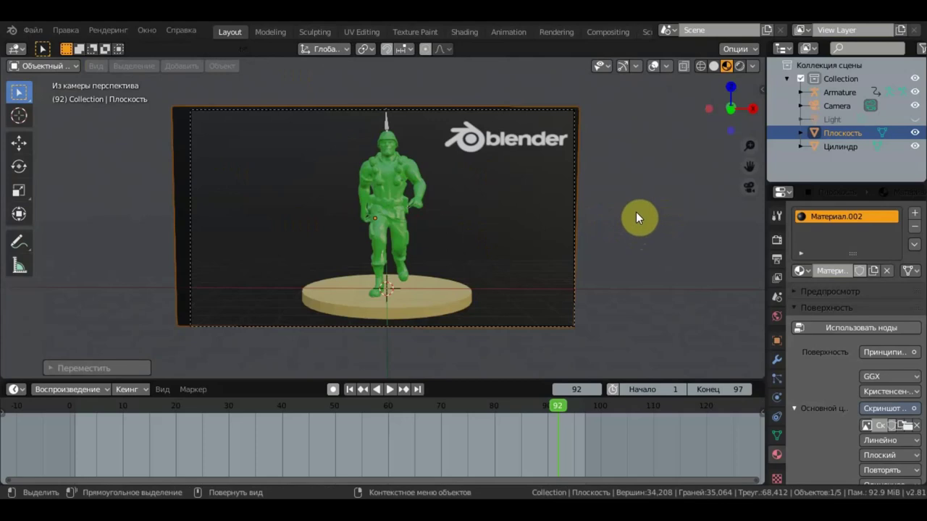
pyautogui.click(384, 389)
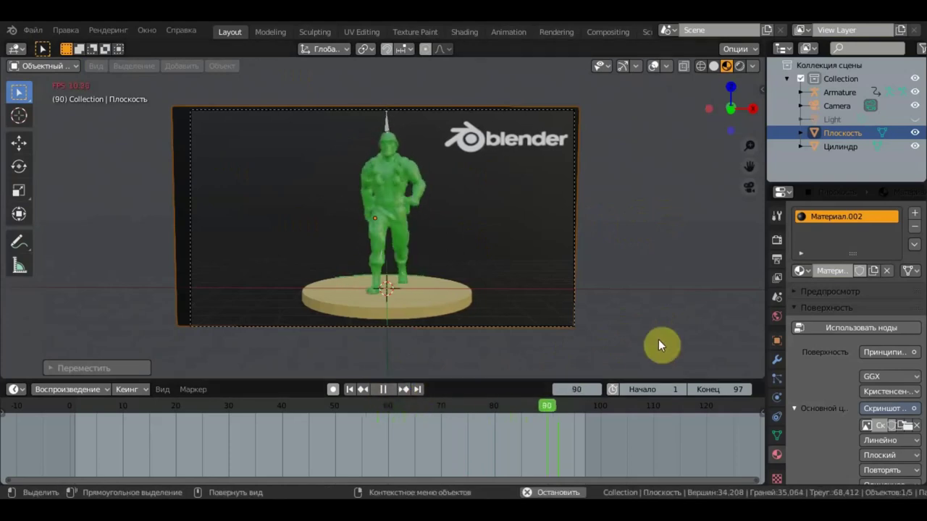
# Step: Stop playback at frame 23, view the scene from the front, and select the green soldier
pyautogui.click(384, 389)
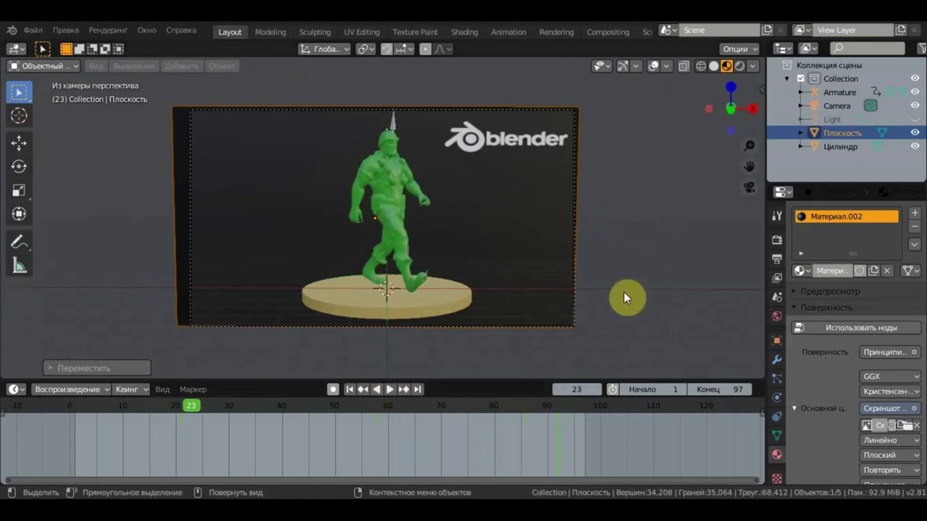
pyautogui.press('KP_1')
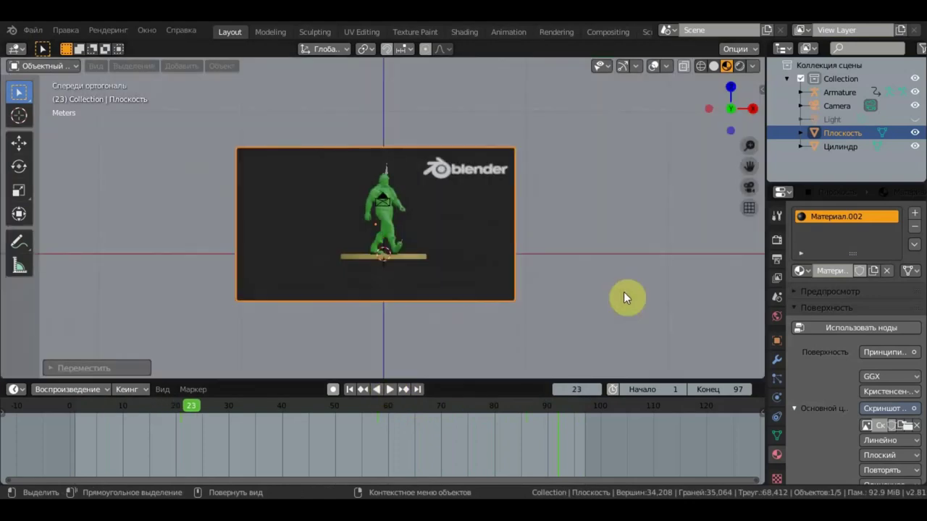
pyautogui.scroll(6, 650, 303)
pyautogui.scroll(-4, 616, 275)
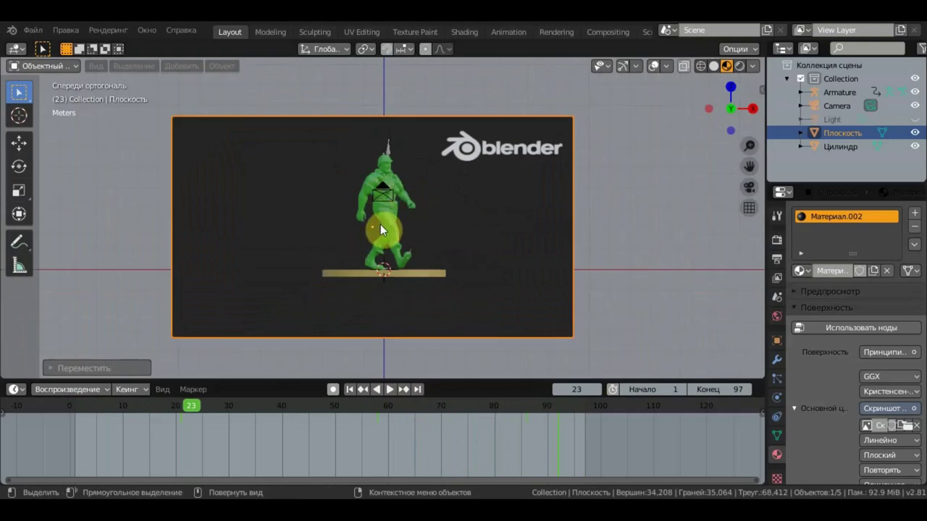
pyautogui.click(391, 226)
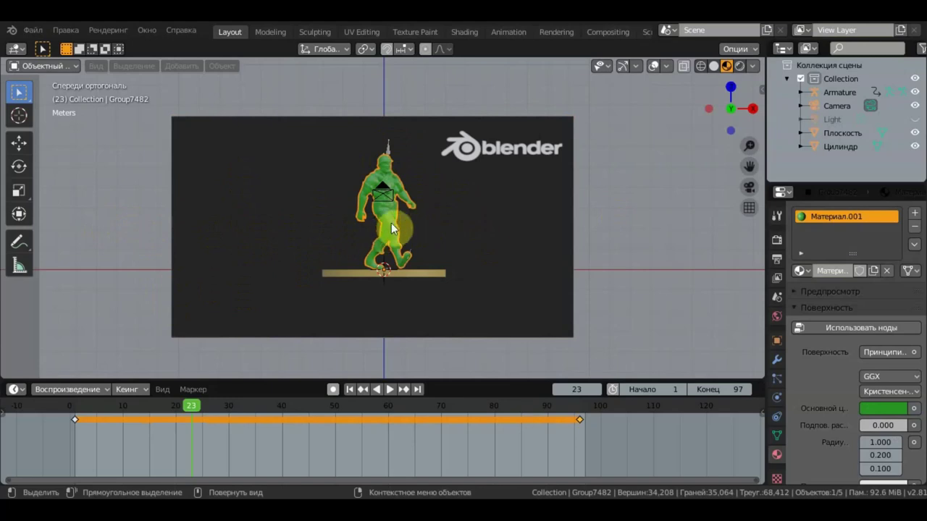
# Step: Import the Walking.fbx character through File > Import > FBX
pyautogui.click(34, 31)
pyautogui.moveTo(66, 212)
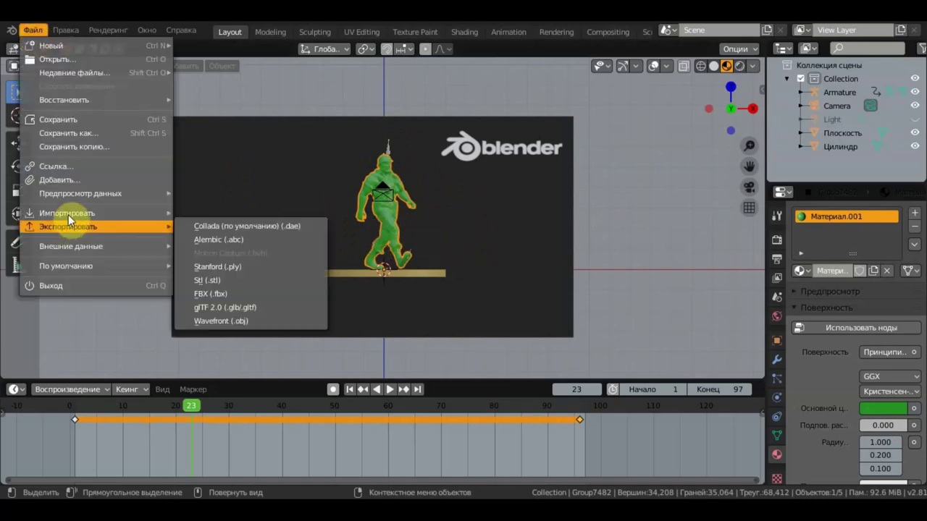
pyautogui.click(254, 294)
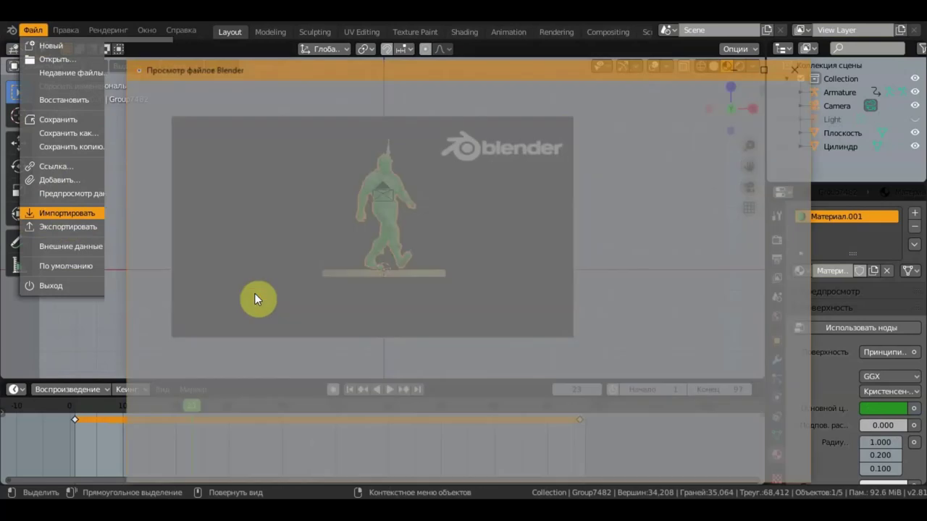
pyautogui.click(348, 307)
pyautogui.click(669, 469)
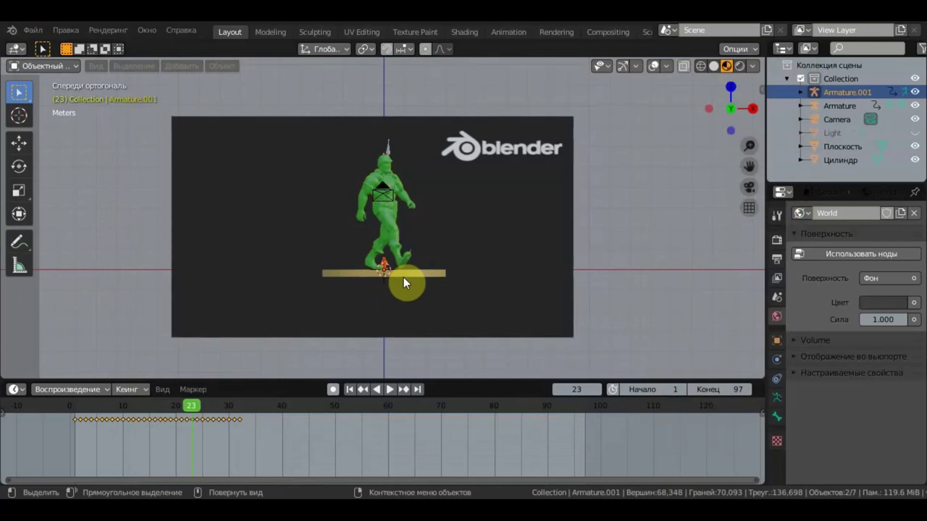
# Step: Scale the imported soldier about elevenfold and move it about 2.9 m left of the green one
pyautogui.press('s')
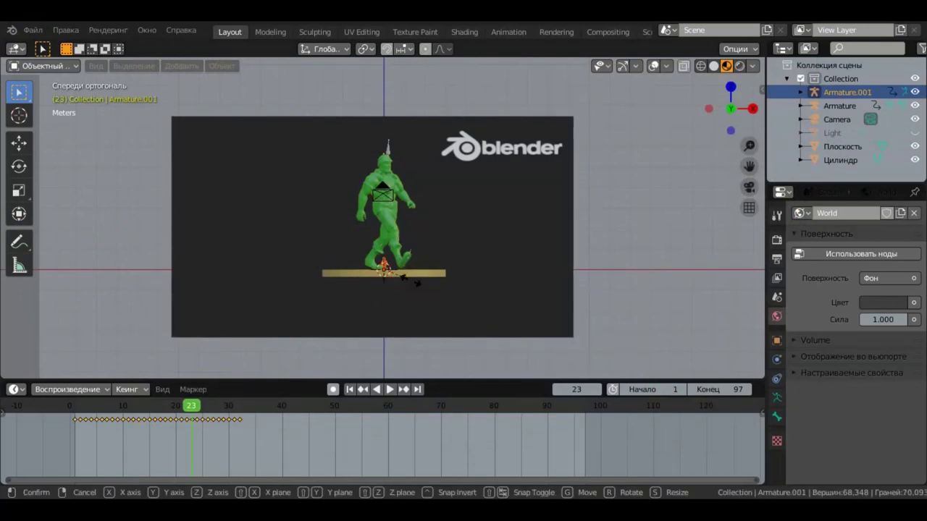
pyautogui.click(685, 79)
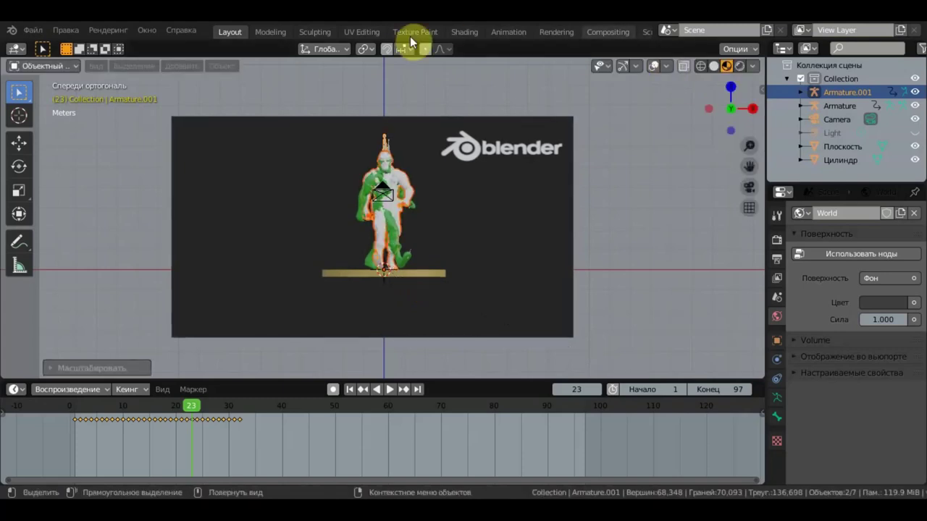
pyautogui.scroll(3, 484, 156)
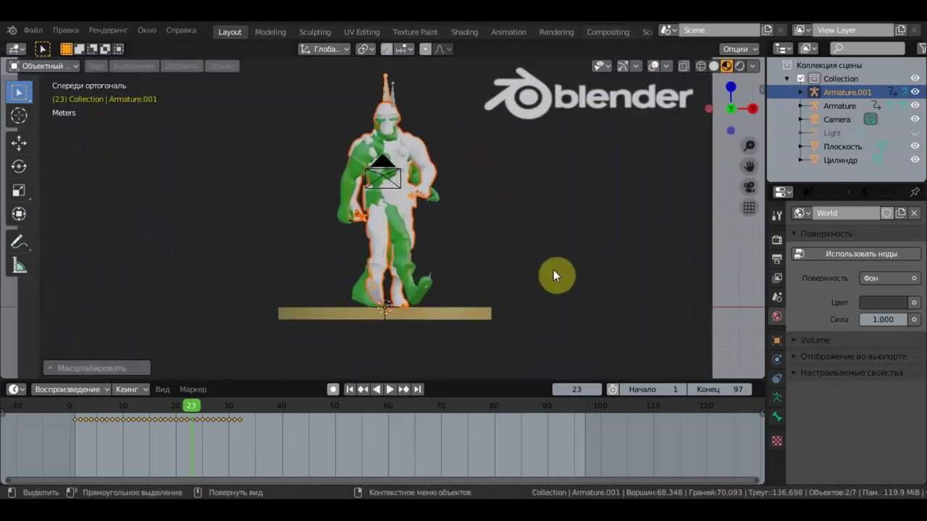
pyautogui.scroll(-4, 290, 183)
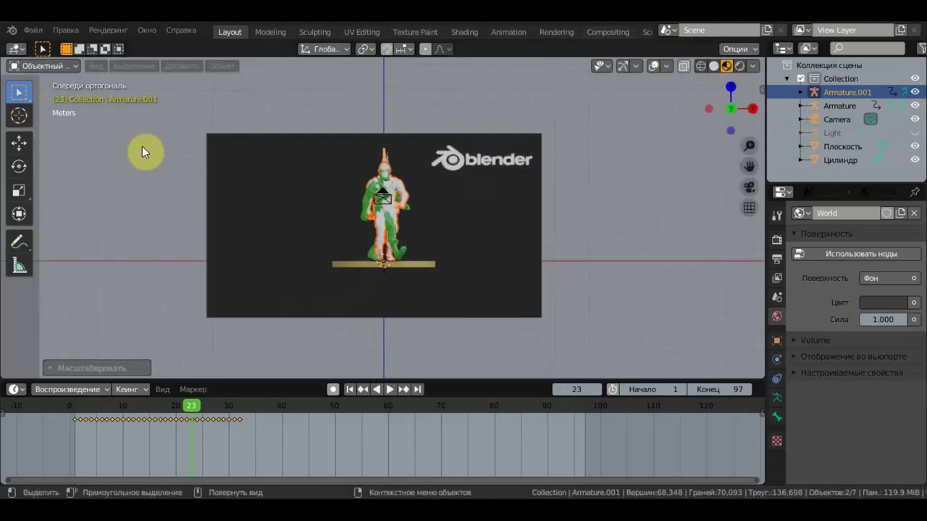
pyautogui.click(19, 143)
pyautogui.moveTo(434, 261); pyautogui.dragTo(331, 263)
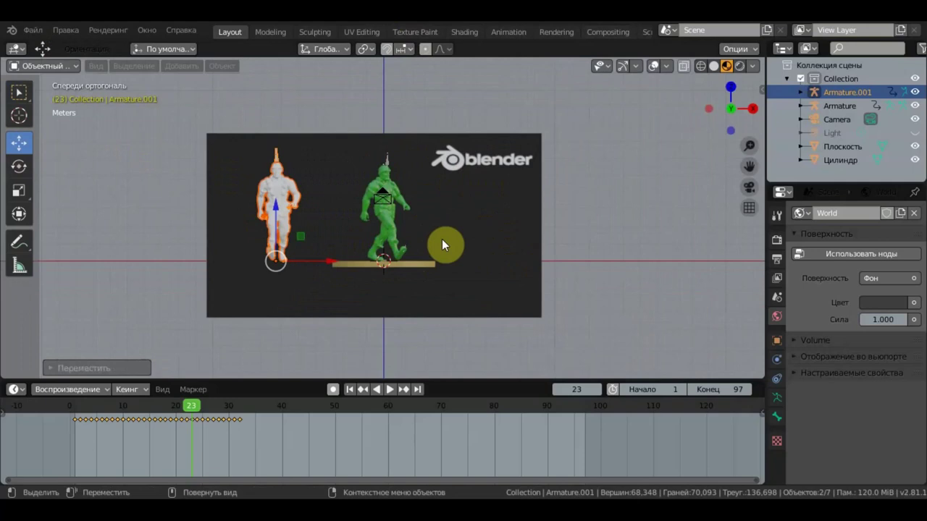
# Step: Duplicate the white soldier and place the copy right of the green soldier
pyautogui.press('shift')
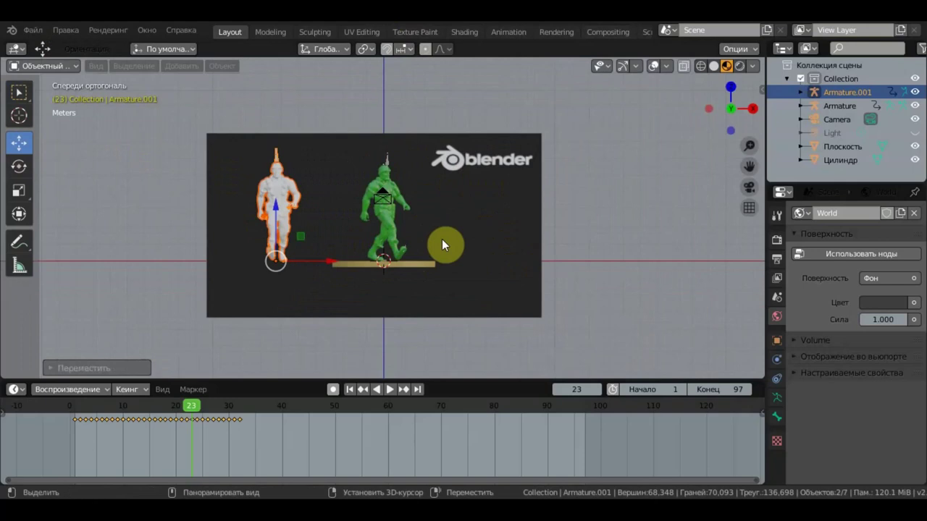
pyautogui.hotkey('shift', 'd')
pyautogui.click(444, 239)
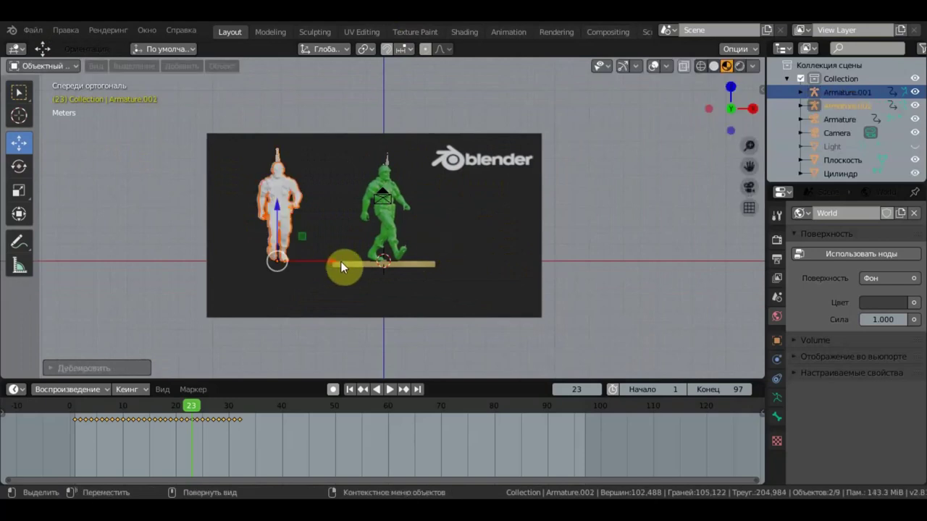
pyautogui.hotkey('shift', 'd')
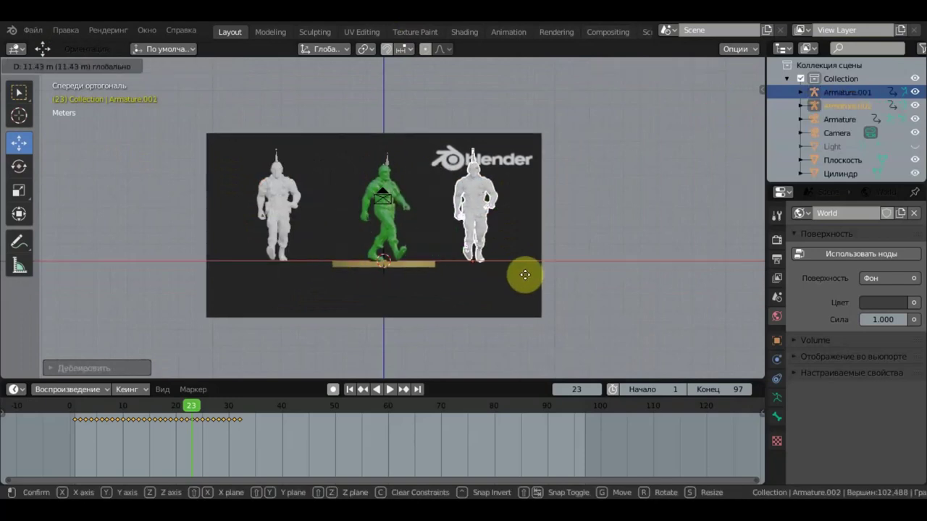
pyautogui.click(527, 275)
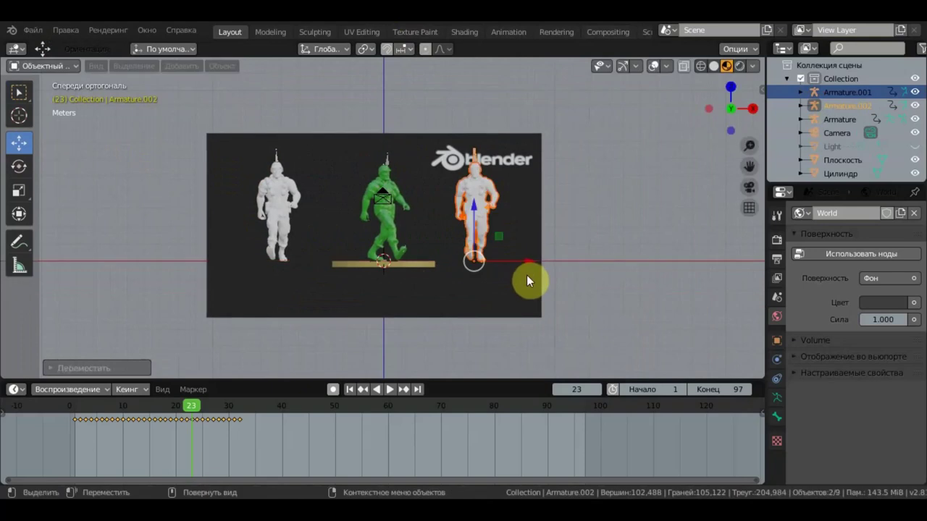
# Step: In top view, rotate the copied soldier about -88° so it walks in profile
pyautogui.press('KP_8')
pyautogui.press('KP_7')
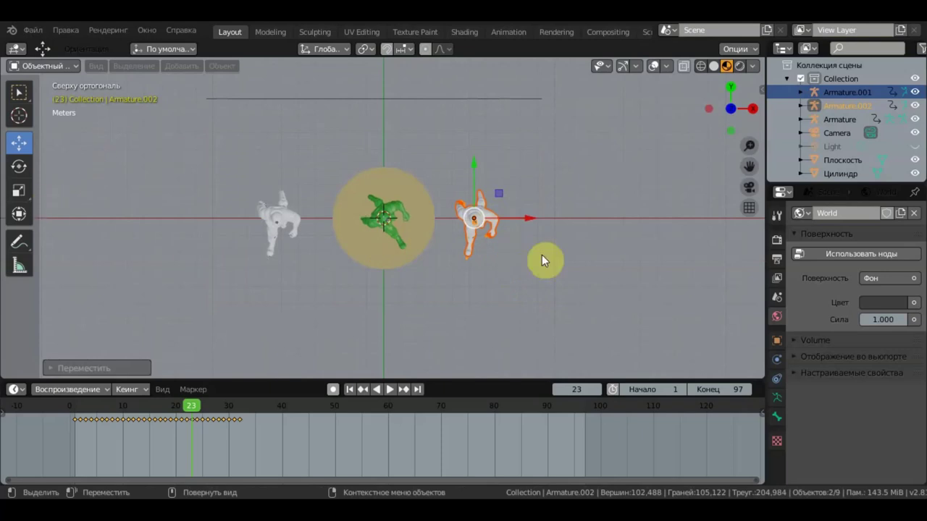
pyautogui.press('r')
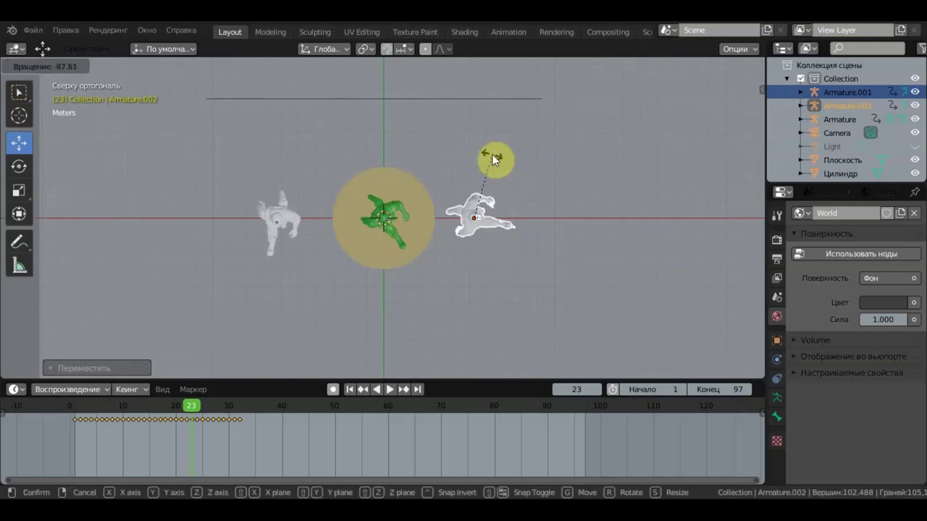
pyautogui.click(539, 201)
# Step: Orbit to a perspective view and select the tan cylinder base
pyautogui.moveTo(540, 200)
pyautogui.mouseDown(button='middle')
pyautogui.moveTo(534, 110)
pyautogui.moveTo(420, 241)
pyautogui.mouseUp(button='middle')
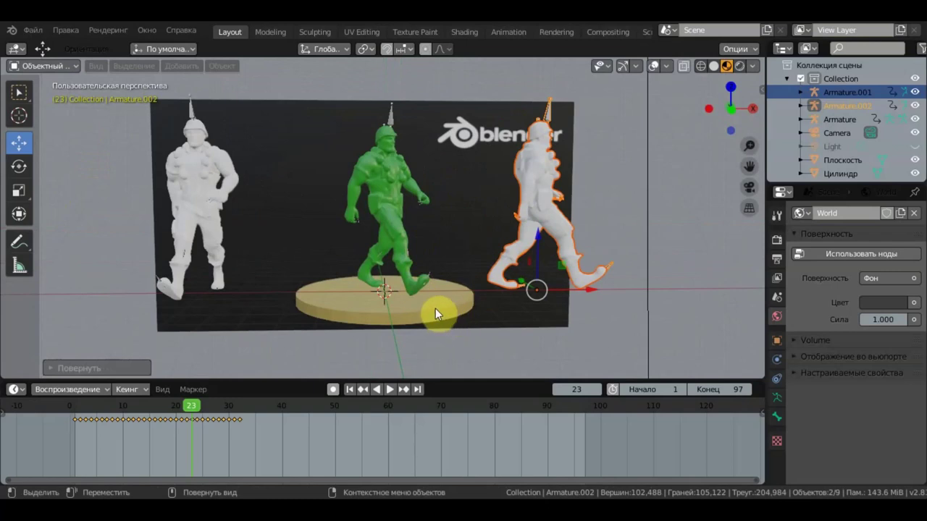
pyautogui.click(436, 308)
pyautogui.moveTo(444, 308); pyautogui.dragTo(437, 308, button='middle')
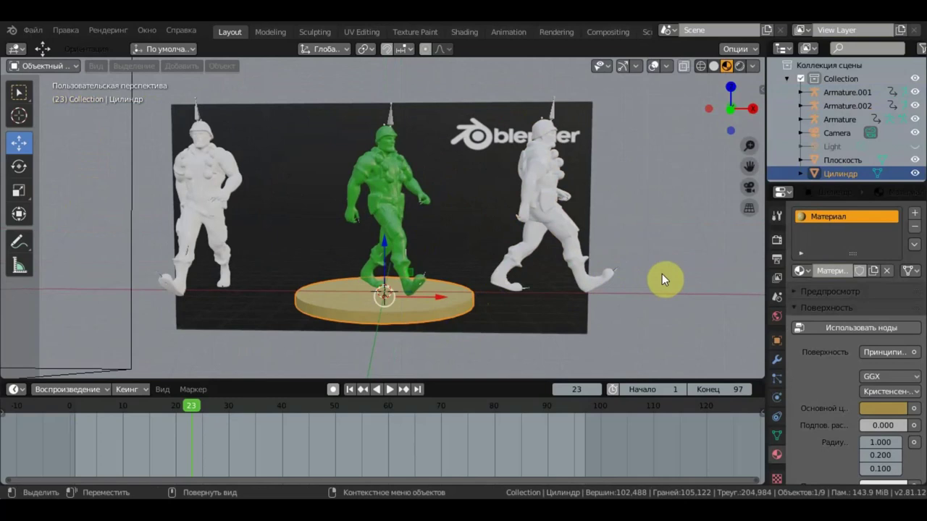
# Step: Delete the tan cylinder base and check the front and camera views
pyautogui.press('Delete')
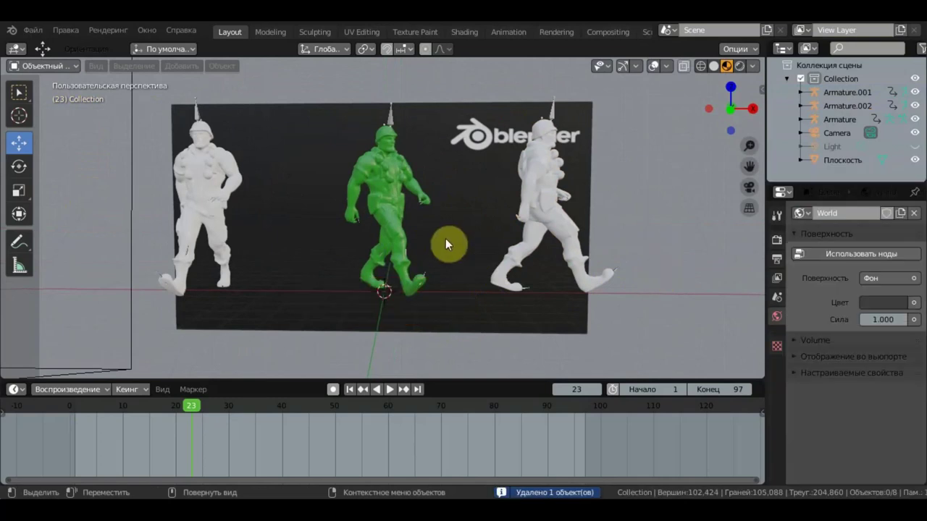
pyautogui.click(204, 194)
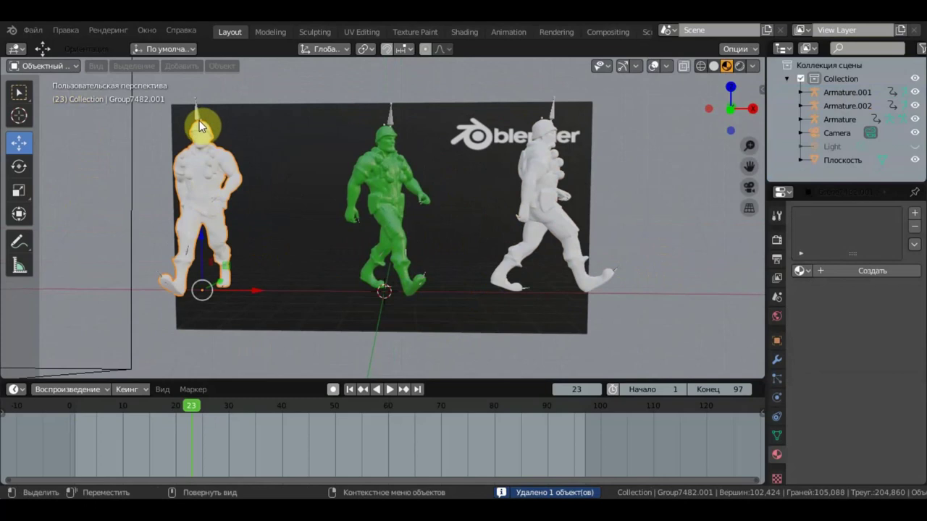
pyautogui.press('KP_1')
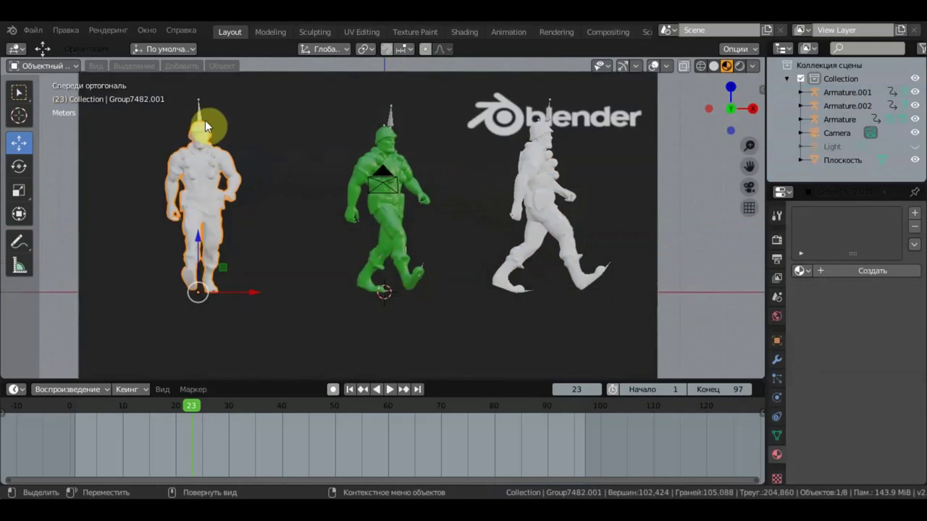
pyautogui.press('KP_0')
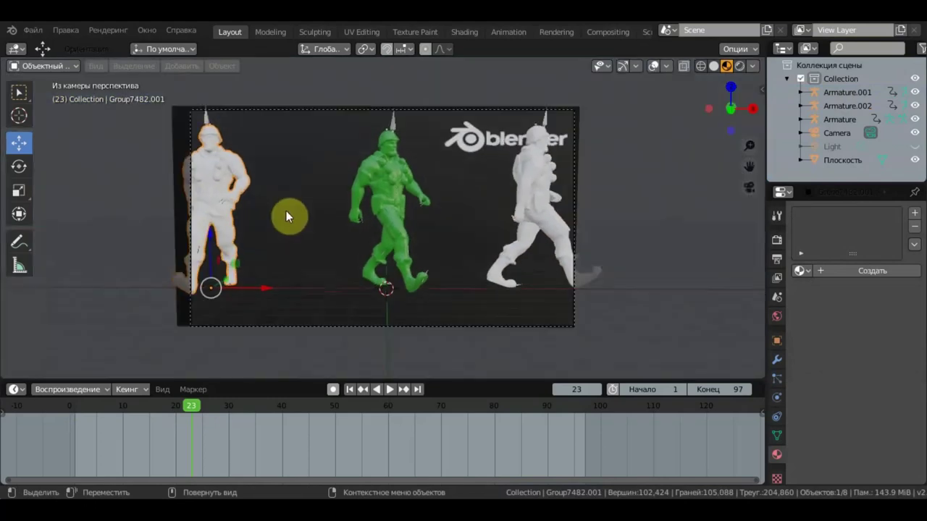
pyautogui.press('KP_1')
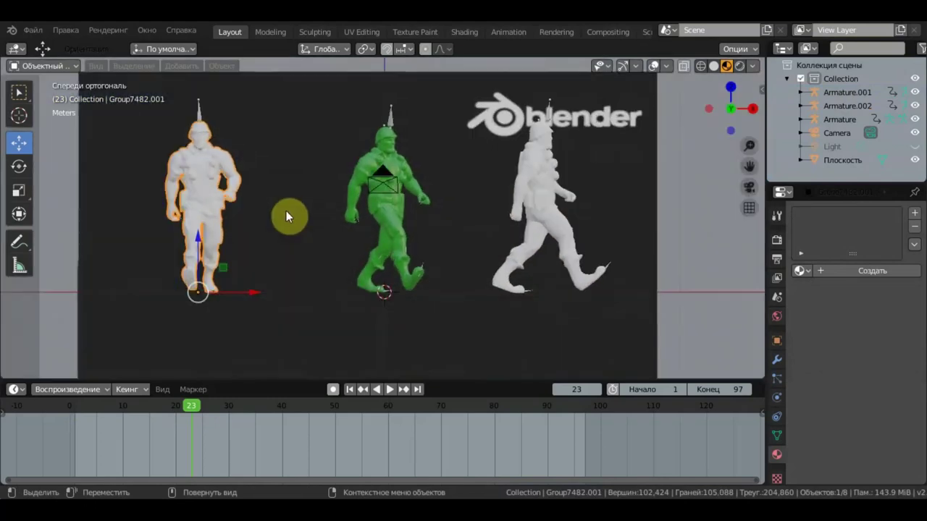
pyautogui.moveTo(402, 240)
pyautogui.mouseDown(button='middle')
pyautogui.moveTo(415, 242)
pyautogui.moveTo(396, 258)
pyautogui.moveTo(340, 270)
pyautogui.moveTo(395, 275)
pyautogui.moveTo(480, 207)
pyautogui.mouseUp(button='middle')
# Step: Assign the green Материал.001 to the right and left white soldiers, then view through the camera
pyautogui.click(496, 233)
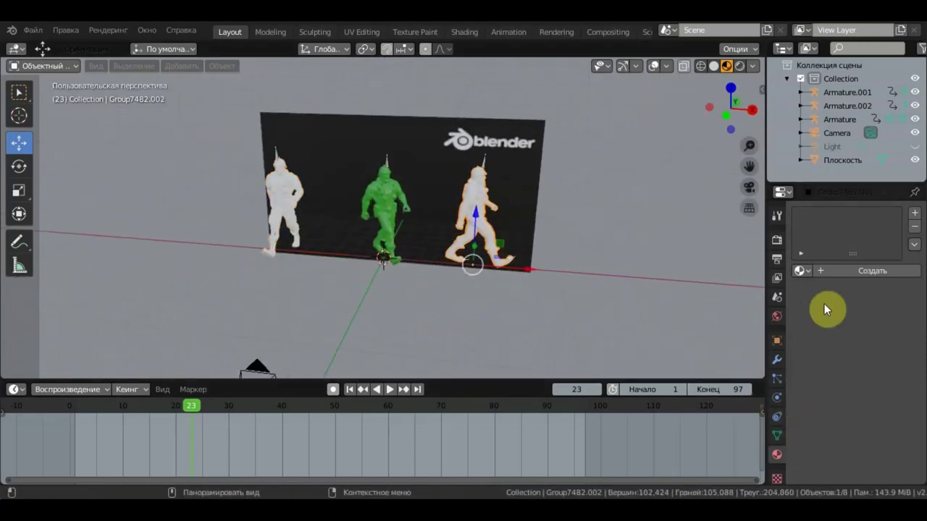
pyautogui.click(807, 270)
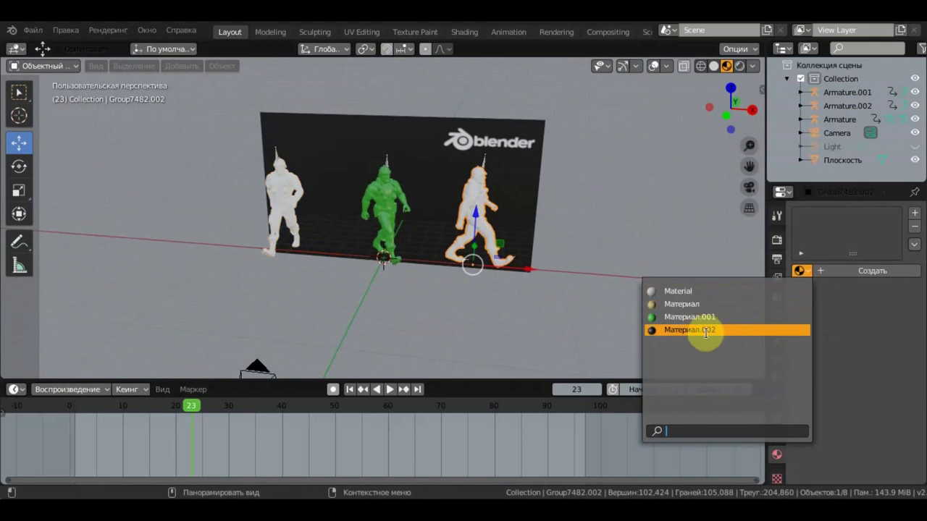
pyautogui.click(702, 320)
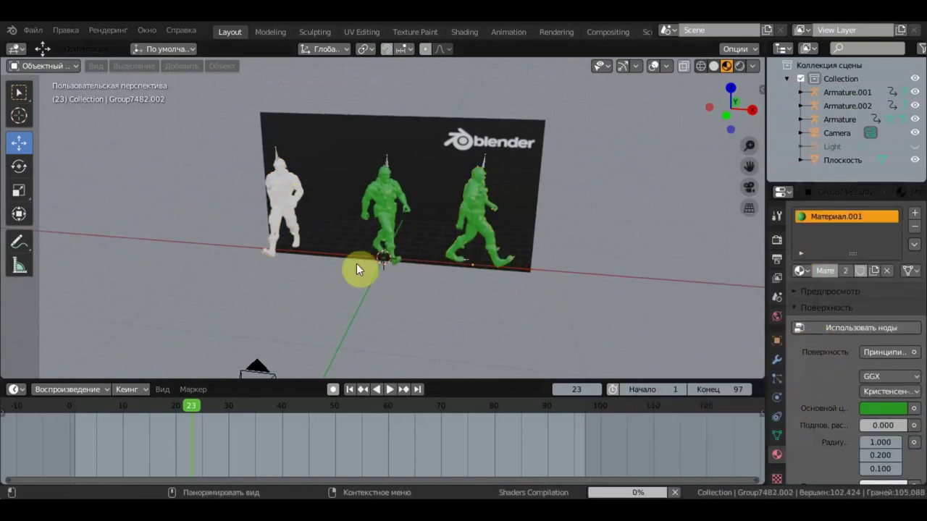
pyautogui.click(273, 192)
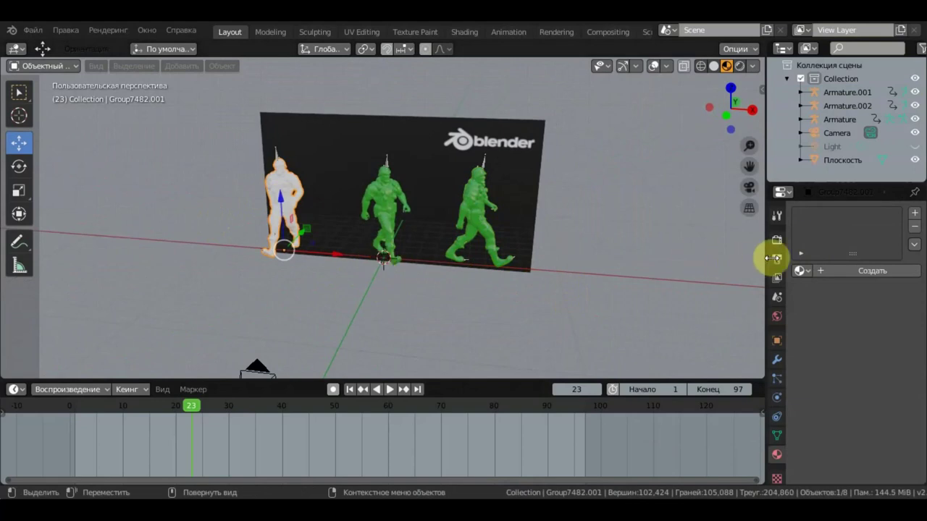
pyautogui.click(800, 271)
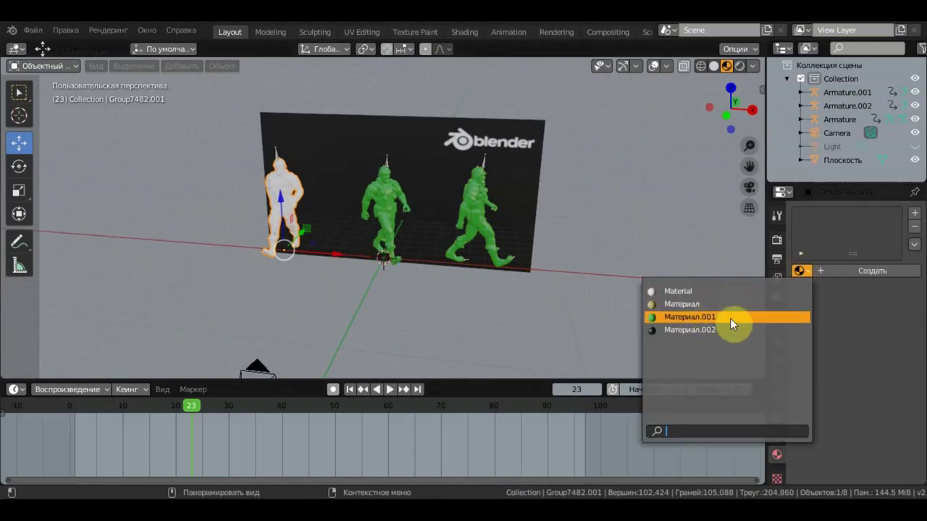
pyautogui.click(729, 318)
pyautogui.moveTo(492, 260); pyautogui.dragTo(508, 239, button='middle')
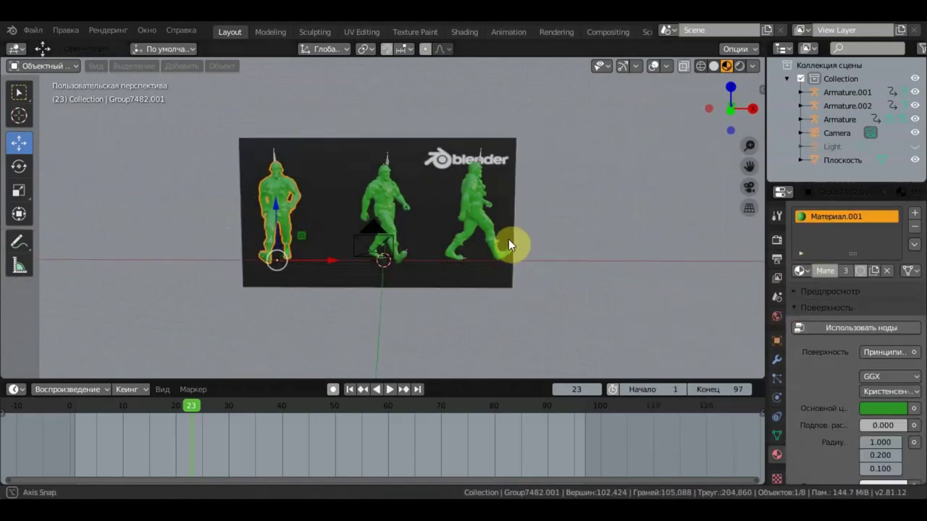
pyautogui.press('KP_0')
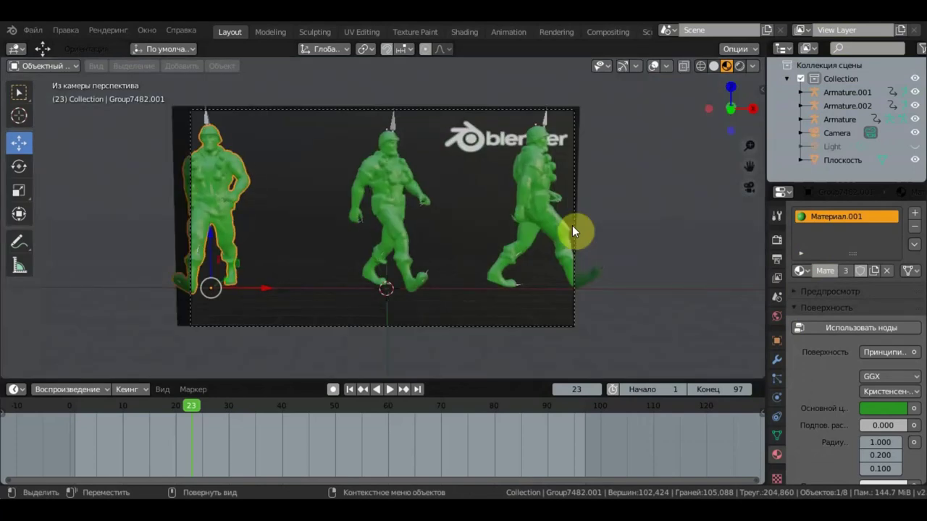
# Step: In front view, select Armature.001 and slide the left soldier to the right
pyautogui.moveTo(266, 288); pyautogui.dragTo(284, 288)
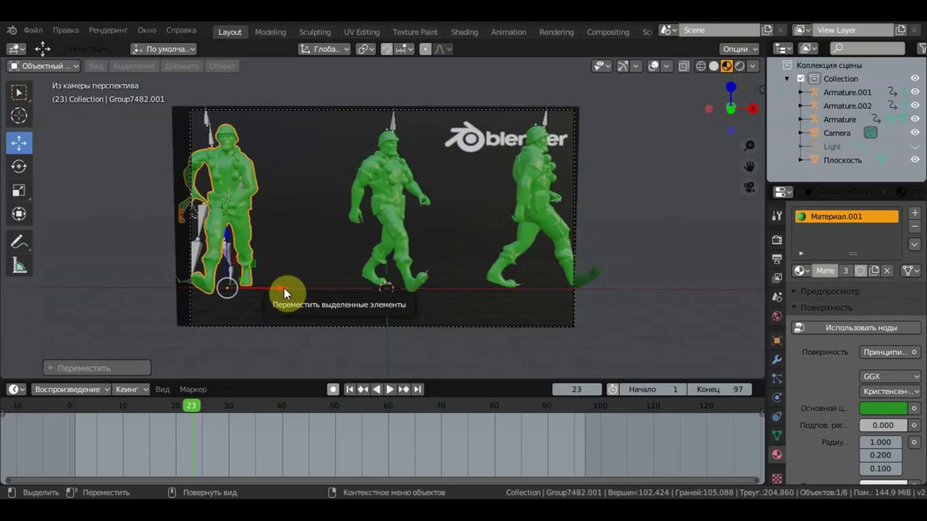
pyautogui.hotkey('ctrl', 'z')
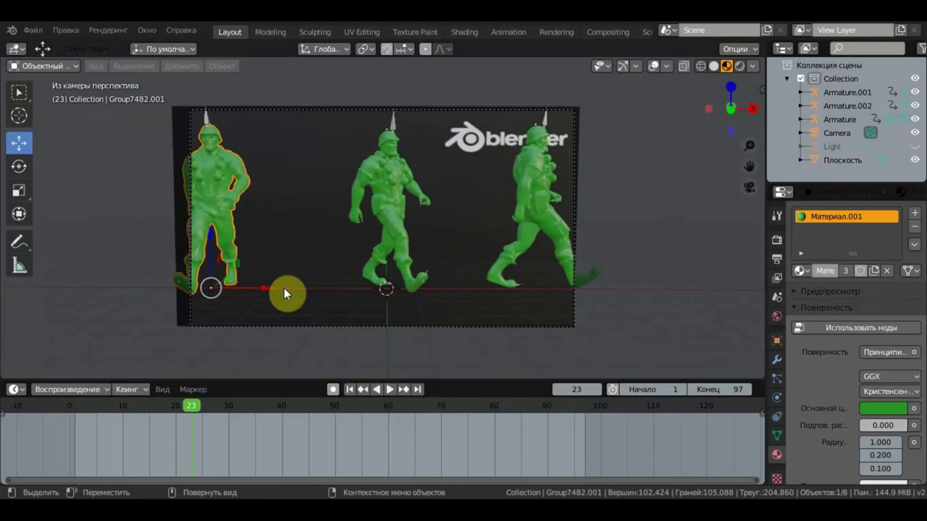
pyautogui.click(214, 140)
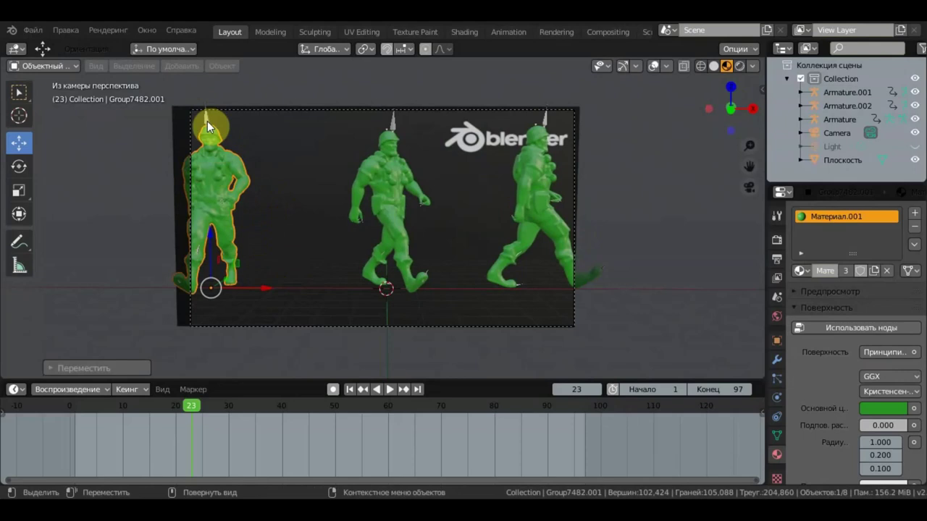
pyautogui.keyDown('alt'); pyautogui.moveTo(207, 121); pyautogui.dragTo(144, 94, button='middle'); pyautogui.keyUp('alt')
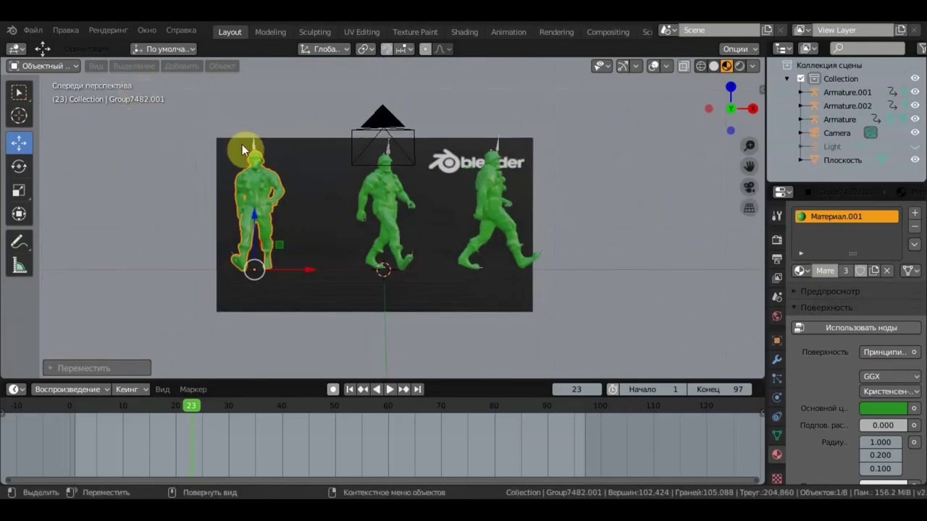
pyautogui.scroll(2, 241, 145)
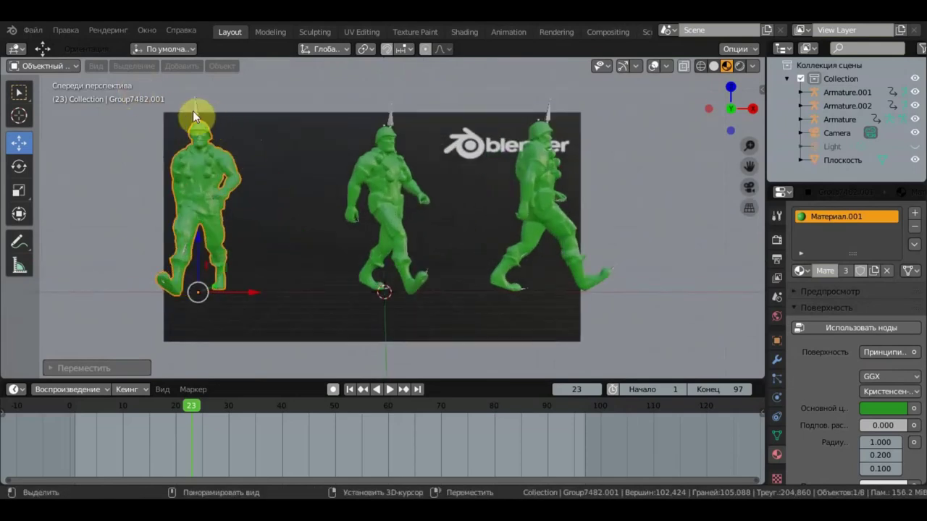
pyautogui.keyDown('shift'); pyautogui.click(246, 286); pyautogui.keyUp('shift')
pyautogui.moveTo(257, 288); pyautogui.dragTo(327, 296)
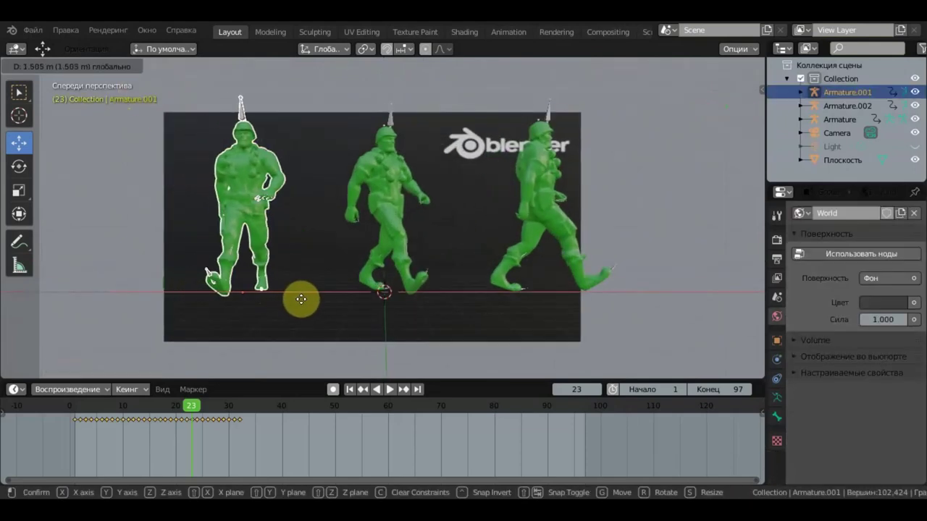
# Step: Nudge Armature.002 slightly left, then shift Armature.001 further right in camera view
pyautogui.click(554, 191)
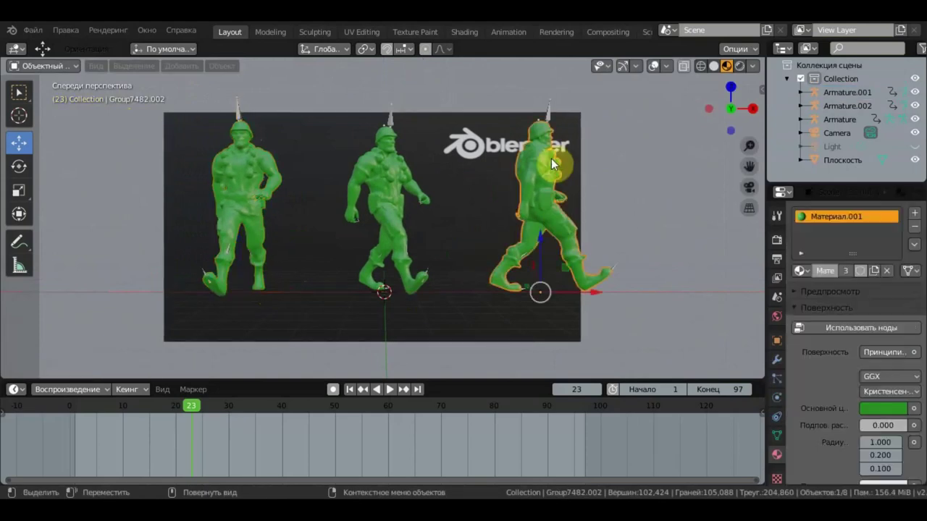
pyautogui.click(550, 110)
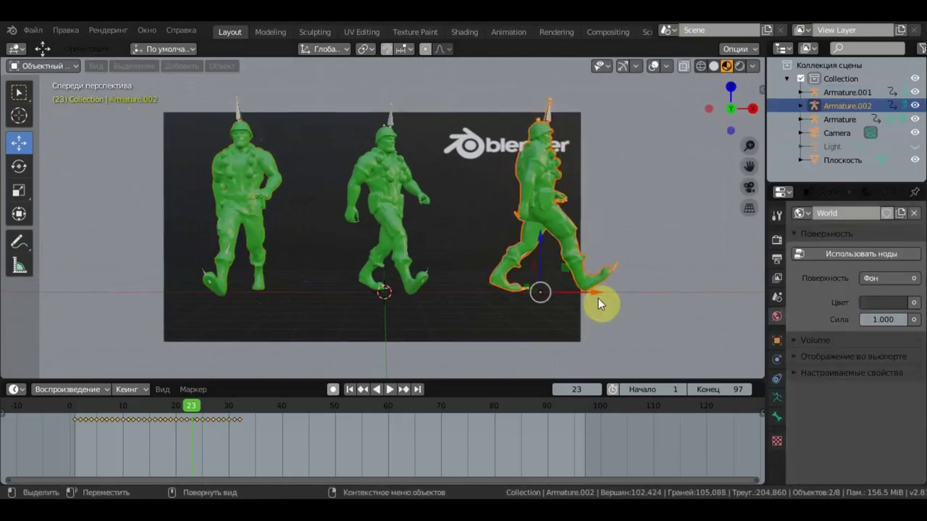
pyautogui.moveTo(595, 298)
pyautogui.mouseDown()
pyautogui.moveTo(577, 296)
pyautogui.moveTo(599, 294)
pyautogui.mouseUp()
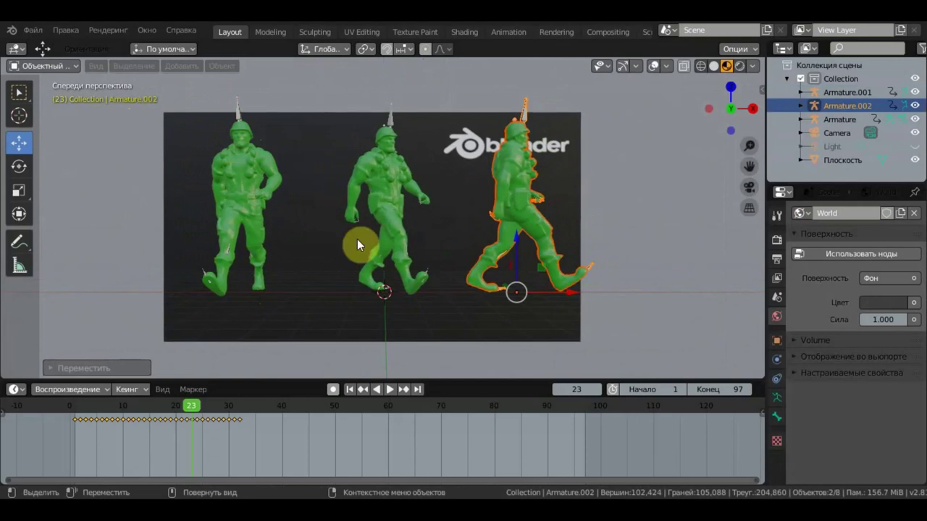
pyautogui.press('KP_0')
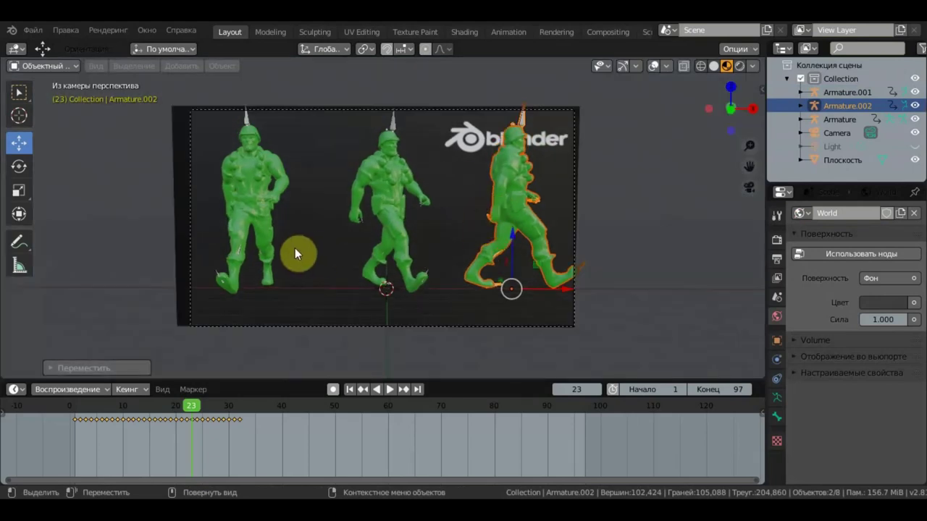
pyautogui.click(254, 137)
pyautogui.click(245, 116)
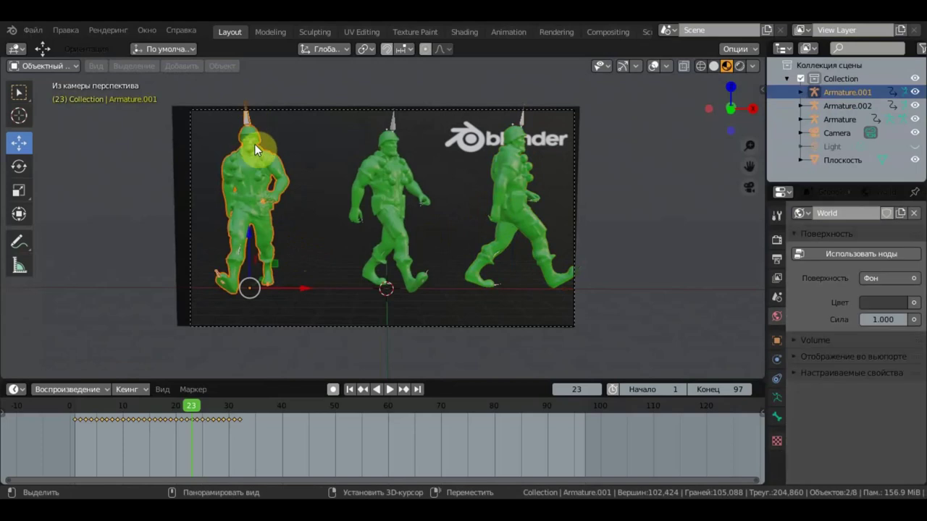
pyautogui.moveTo(305, 285); pyautogui.dragTo(330, 289)
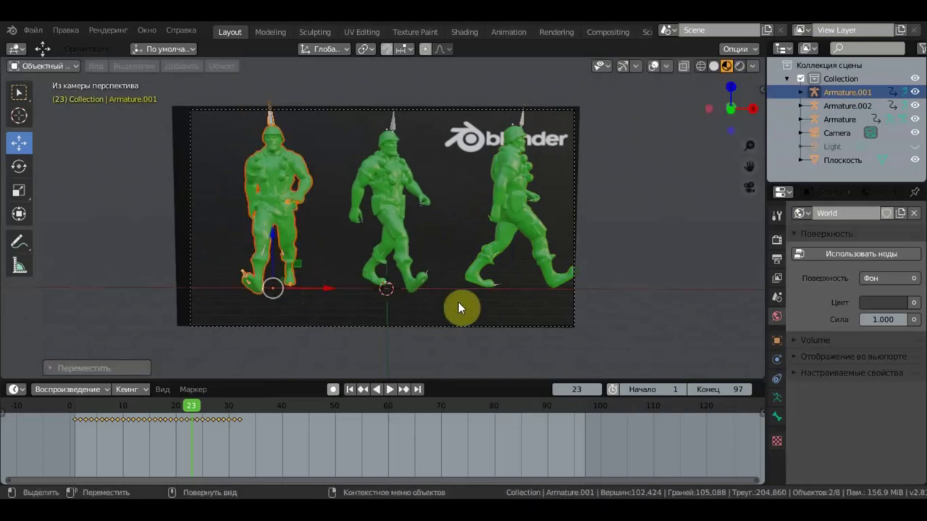
# Step: Play the walk animation, scrub through it and stop at frame 32
pyautogui.click(389, 389)
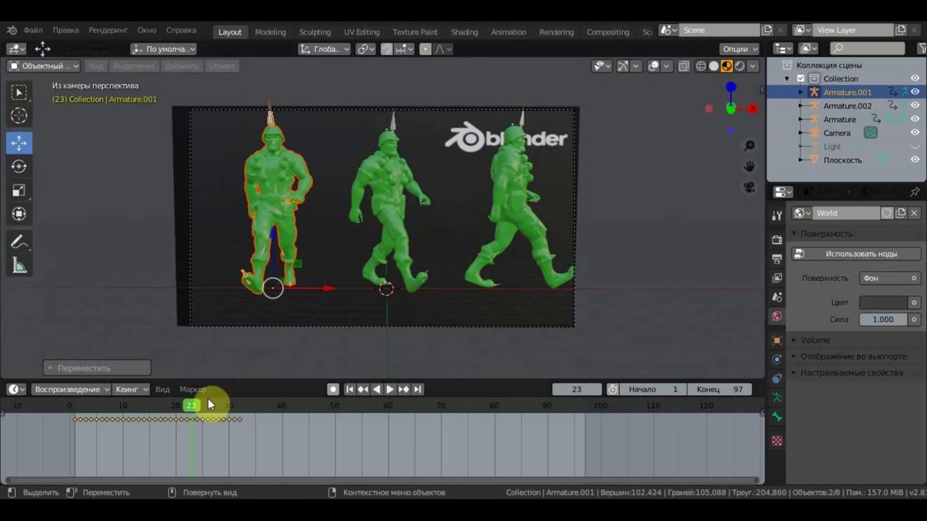
pyautogui.moveTo(140, 406); pyautogui.dragTo(59, 398)
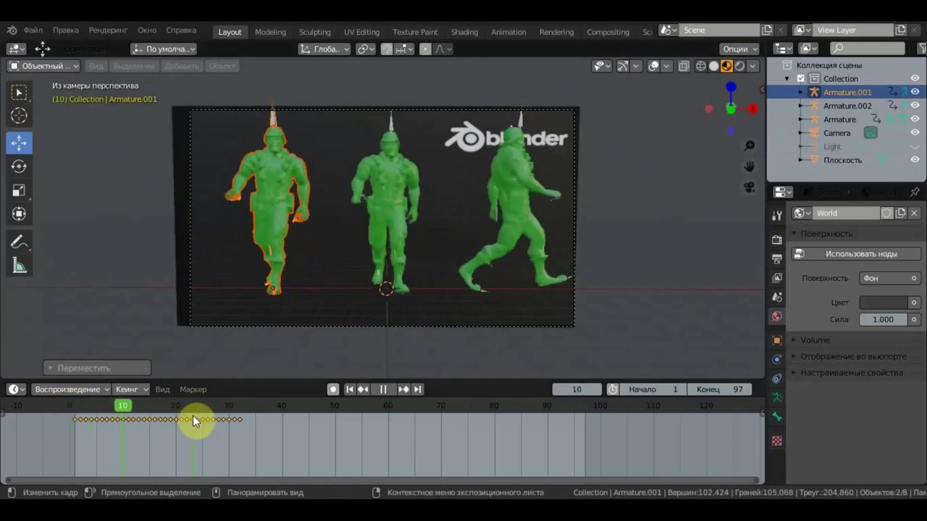
pyautogui.moveTo(231, 422); pyautogui.dragTo(240, 425)
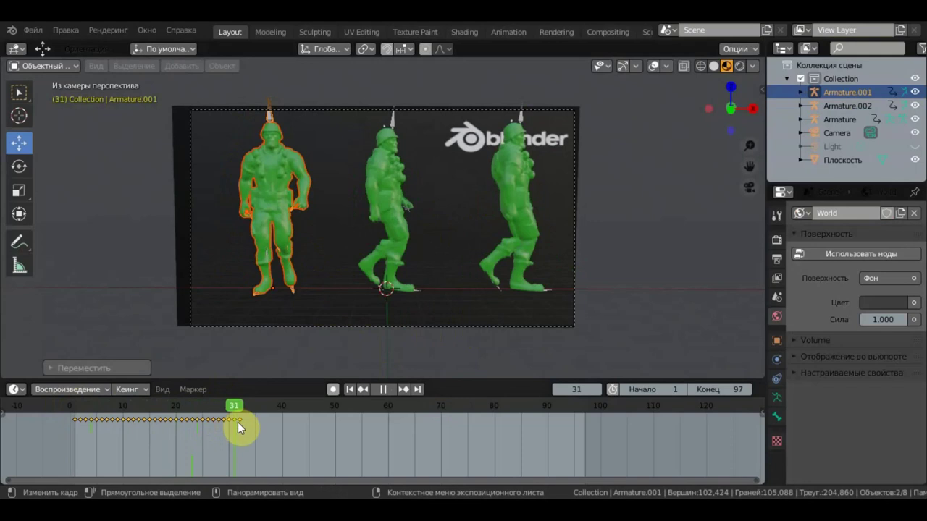
pyautogui.press('space')
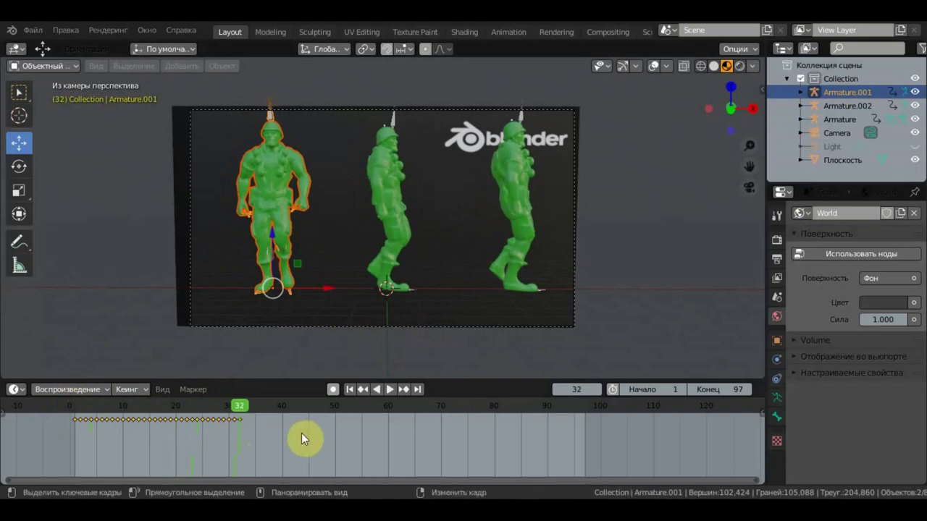
# Step: Duplicate Armature.001's walk keyframes twice, placing the copies after frame 32 and ending near frame 95
pyautogui.hotkey('shift', 'd')
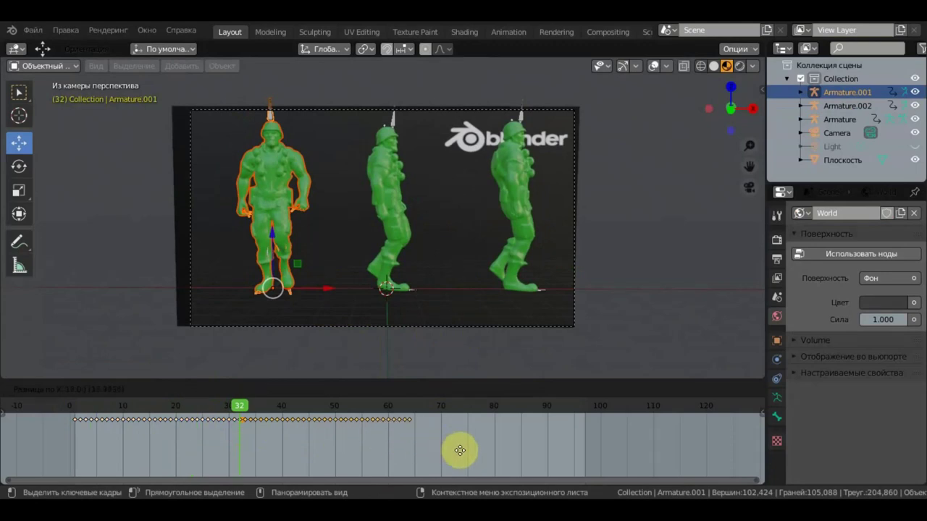
pyautogui.click(458, 451)
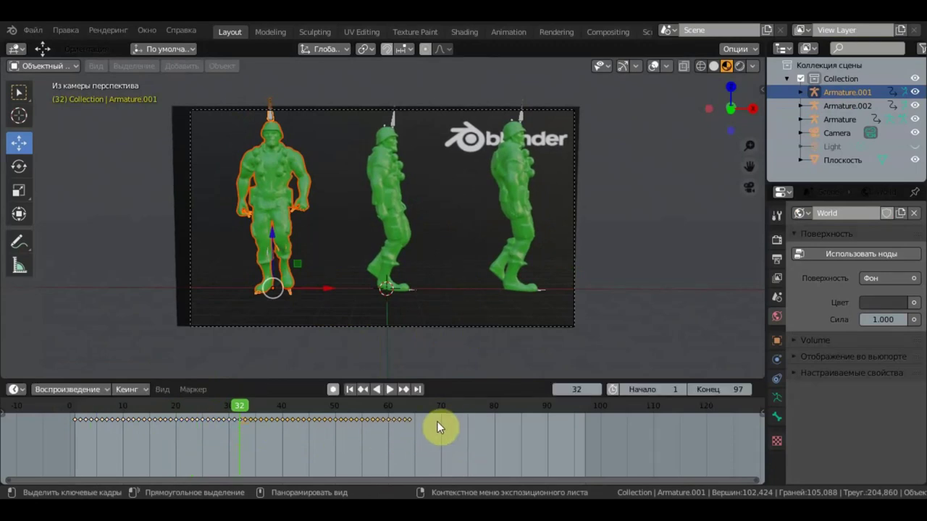
pyautogui.hotkey('shift', 'd')
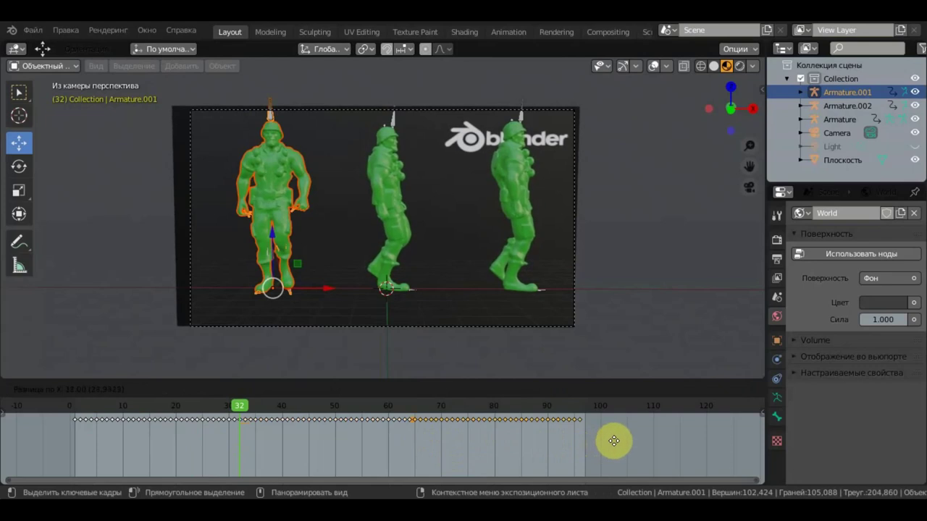
pyautogui.click(613, 441)
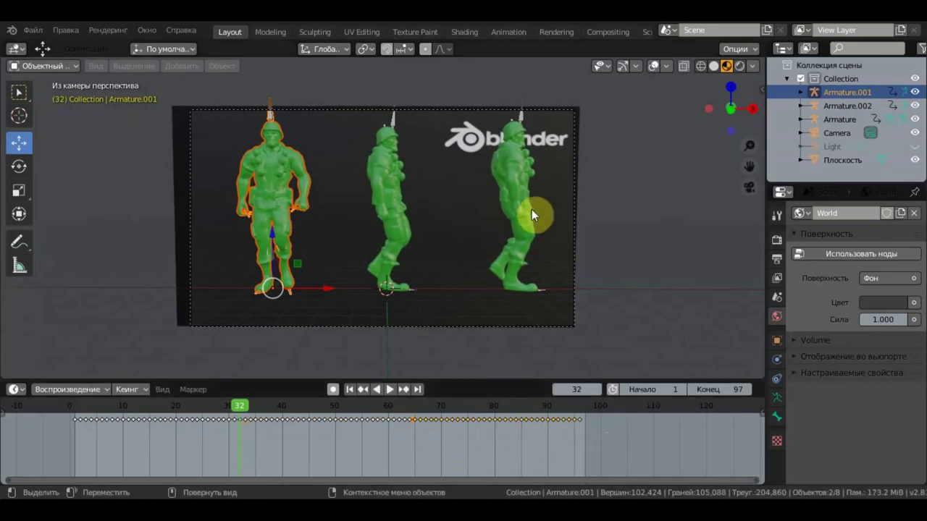
pyautogui.click(524, 113)
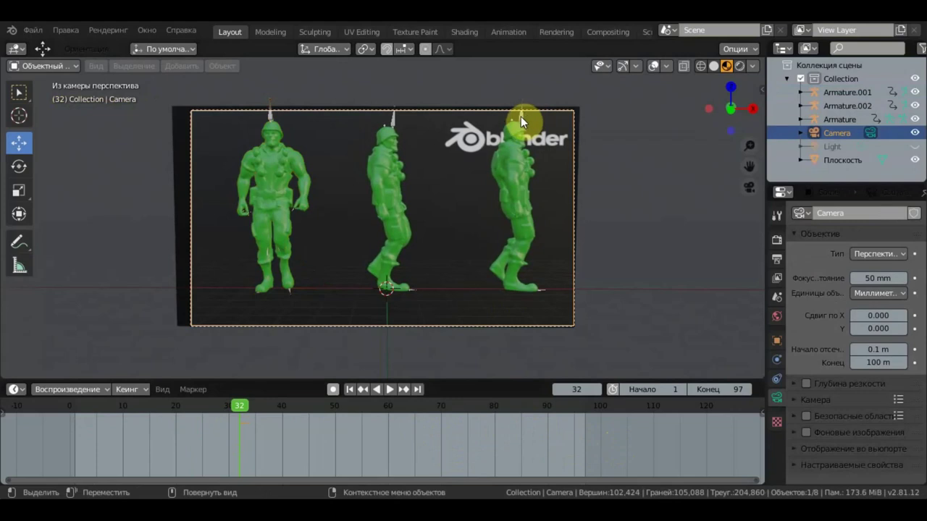
# Step: Scale and move Armature.002's walk keyframes so they end near frame 97
pyautogui.click(522, 118)
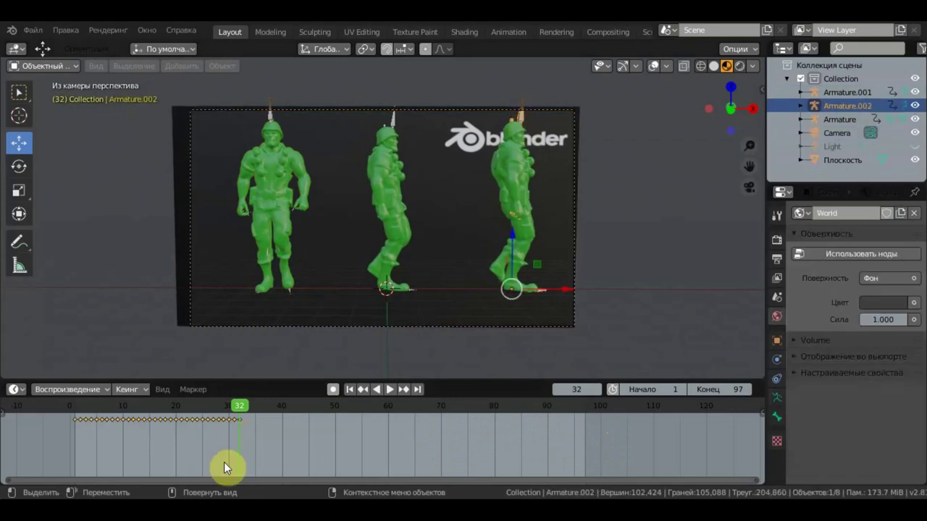
pyautogui.press('s')
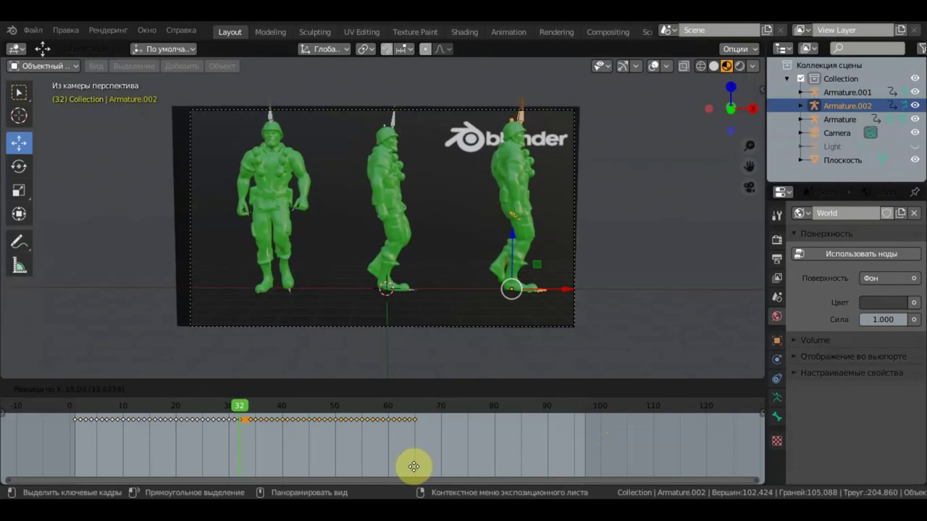
pyautogui.click(412, 470)
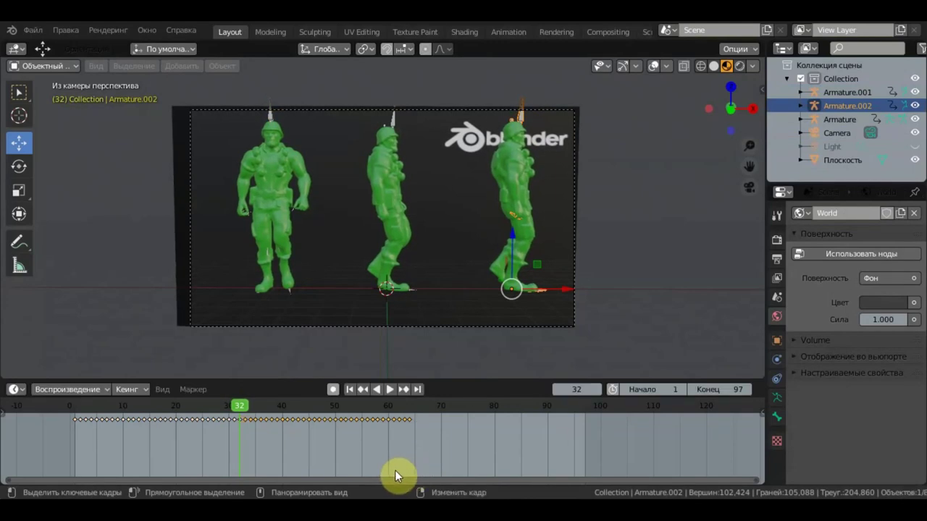
pyautogui.press('g')
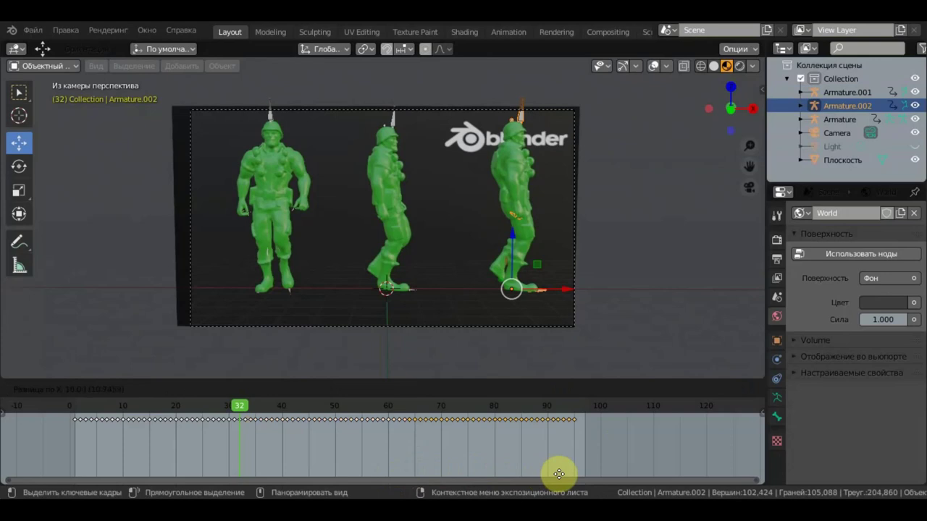
pyautogui.click(562, 474)
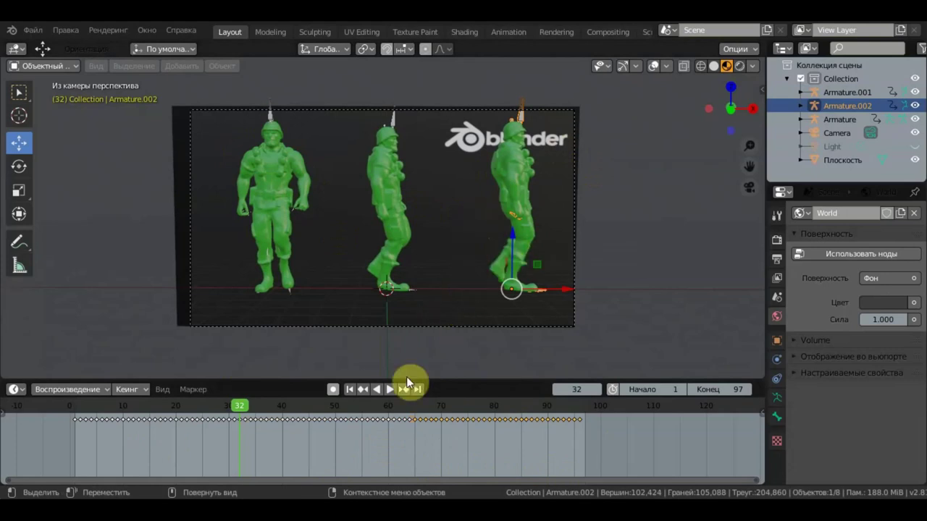
# Step: Enlarge the 3D view above the timeline, play the walk animation and stop at frame 5
pyautogui.scroll(3, 414, 320)
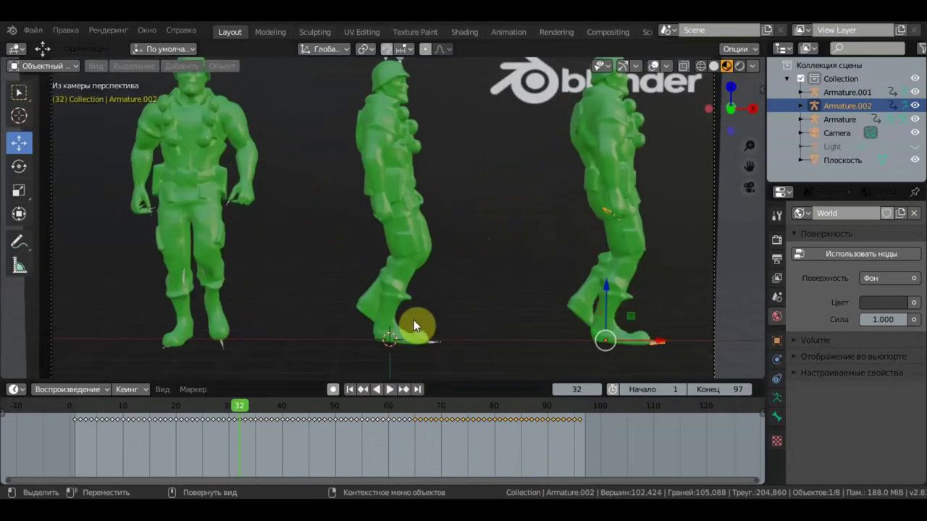
pyautogui.scroll(-1, 414, 320)
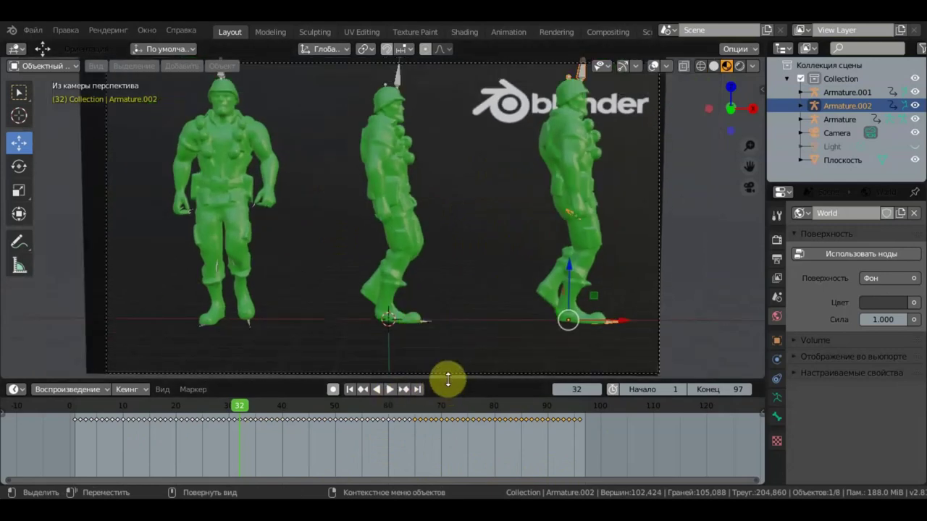
pyautogui.moveTo(448, 379); pyautogui.dragTo(452, 444)
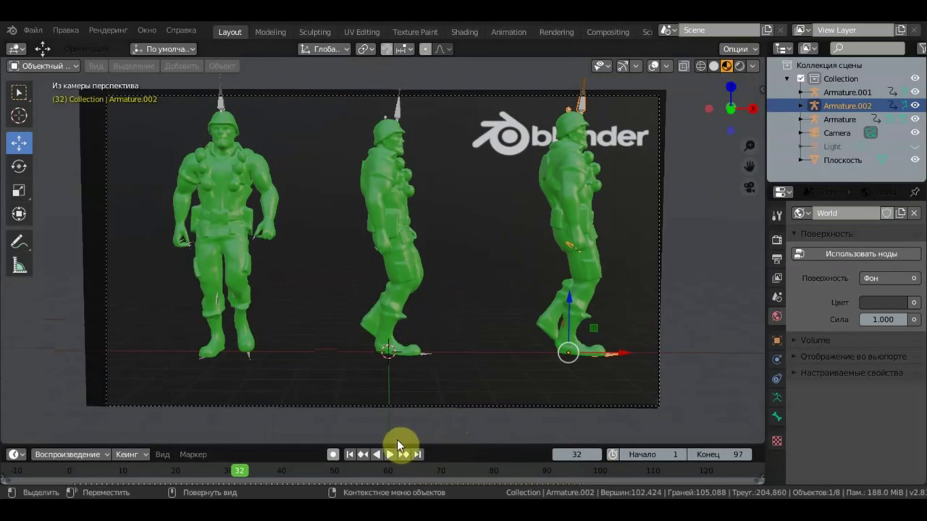
pyautogui.click(390, 454)
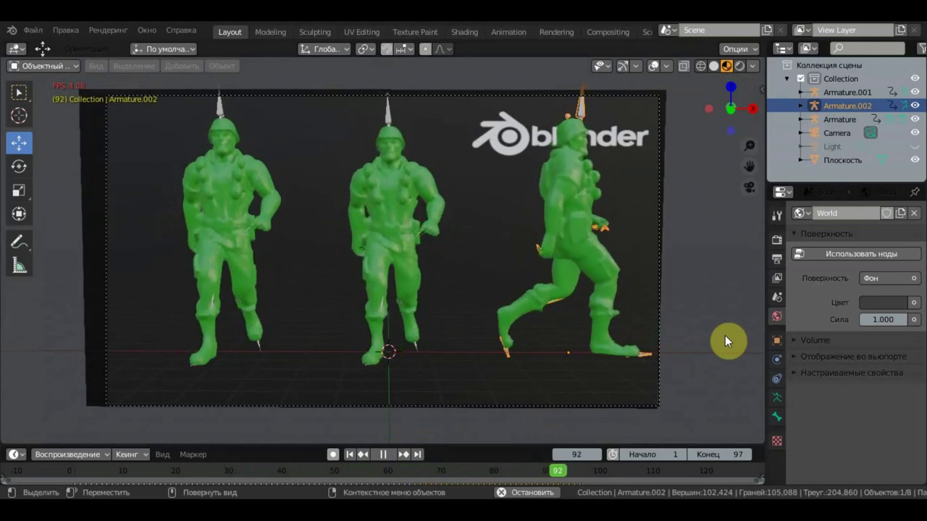
pyautogui.click(384, 454)
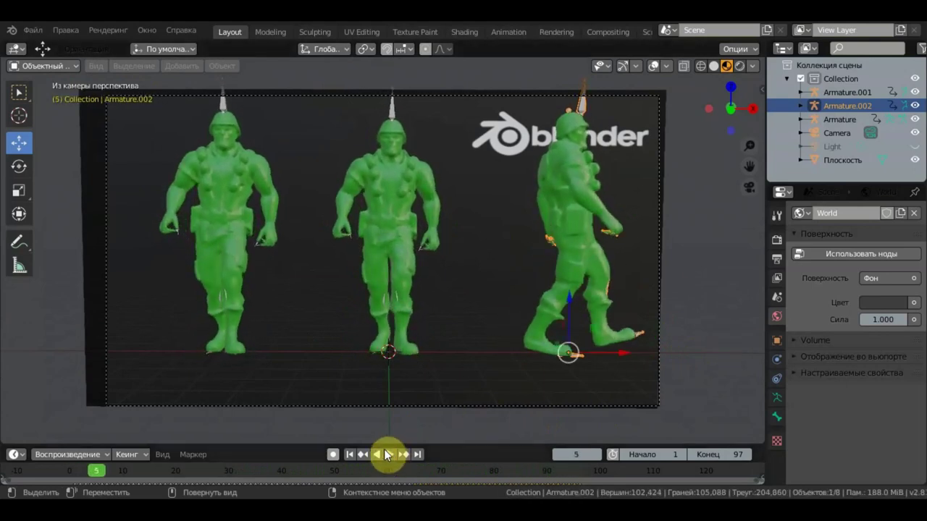
# Step: Switch to Rendered shading and unhide and select the Light in the Outliner
pyautogui.click(739, 64)
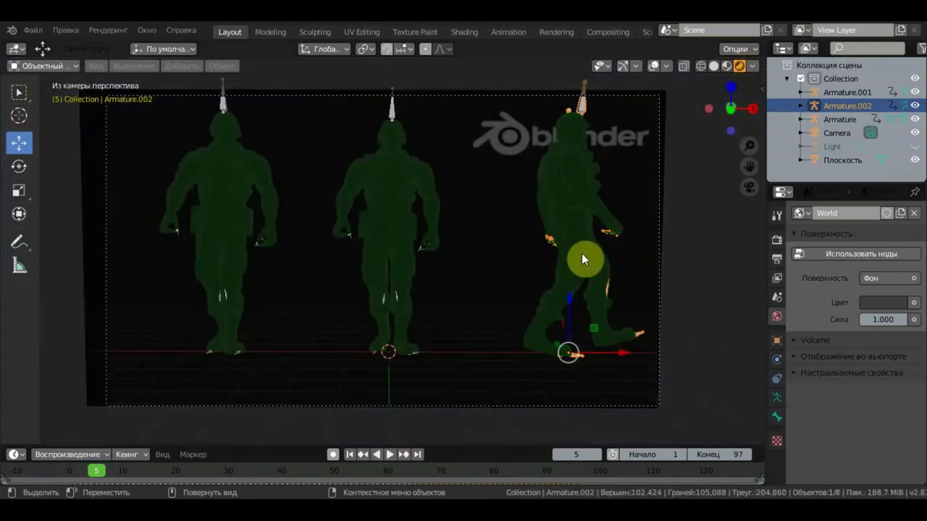
pyautogui.click(852, 143)
pyautogui.click(914, 146)
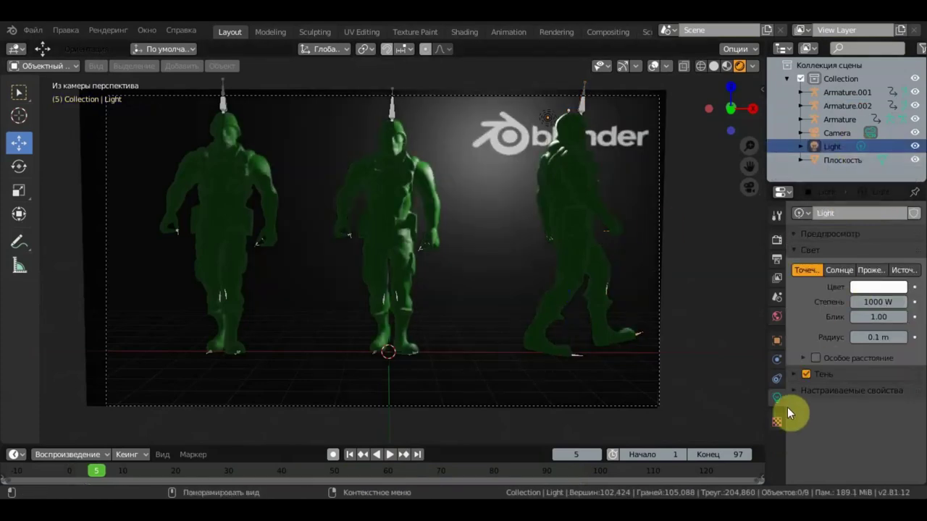
# Step: Make the Light a Sun lamp with strength 7, then view from the top
pyautogui.click(839, 270)
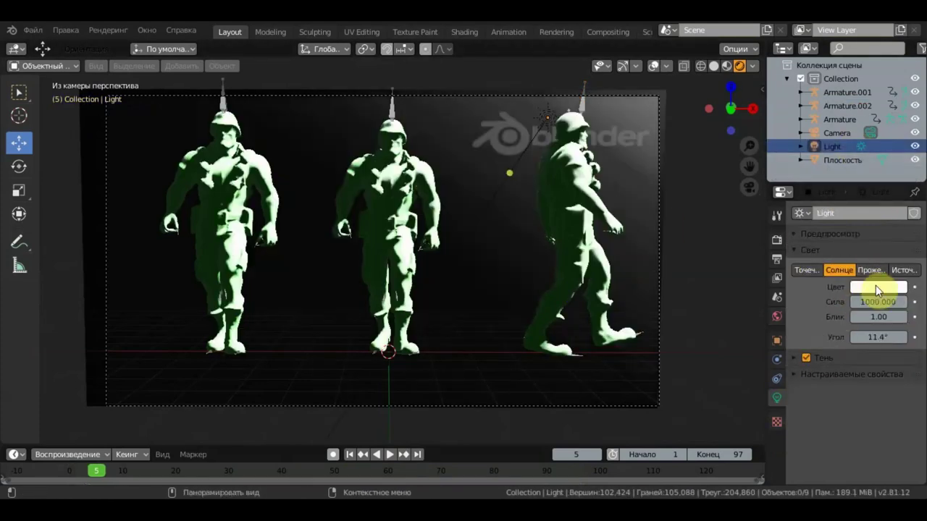
pyautogui.click(878, 302)
pyautogui.write('5')
pyautogui.press('Return')
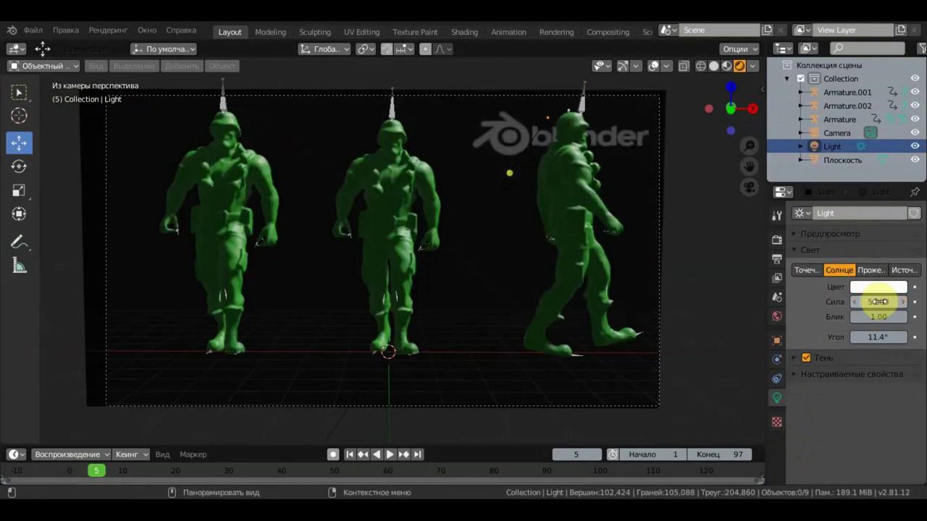
pyautogui.click(878, 302)
pyautogui.write('7')
pyautogui.press('Return')
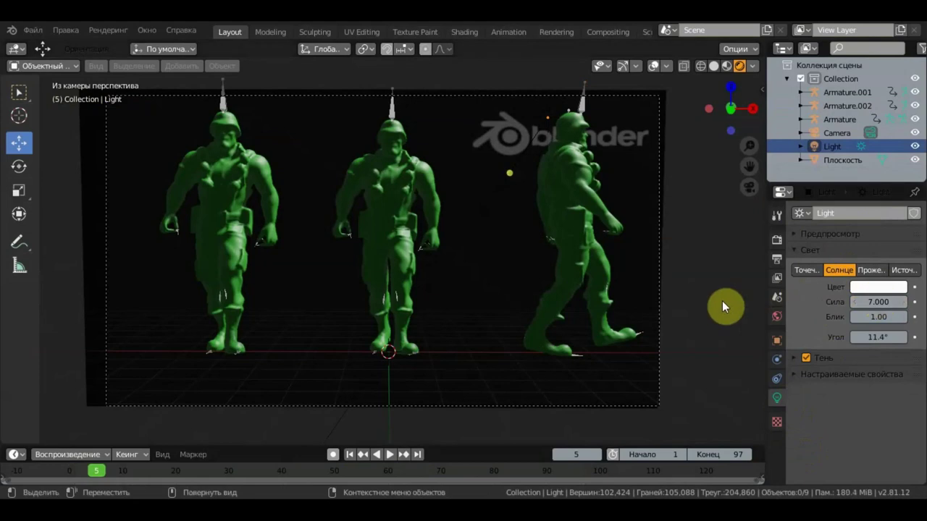
pyautogui.press('KP_7')
pyautogui.scroll(-2, 538, 247)
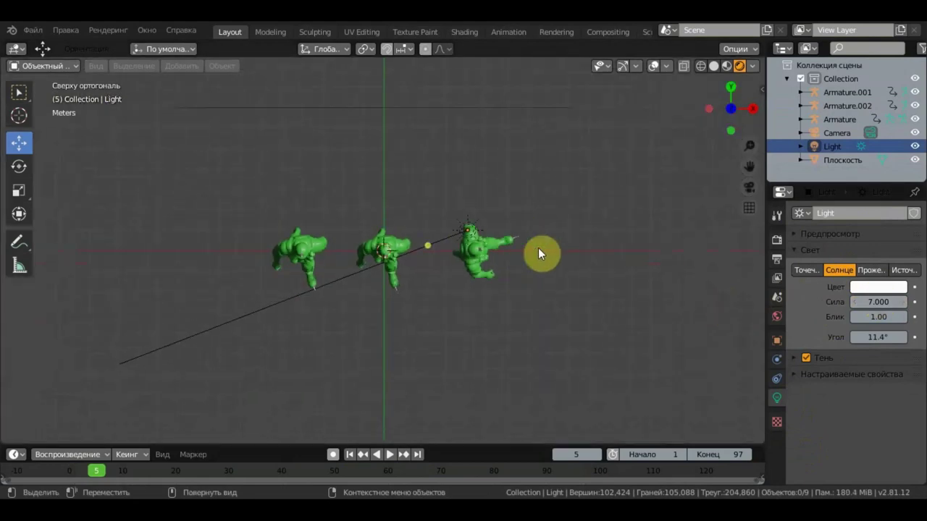
# Step: Move the sun light out in front of the soldiers and rotate it
pyautogui.click(467, 228)
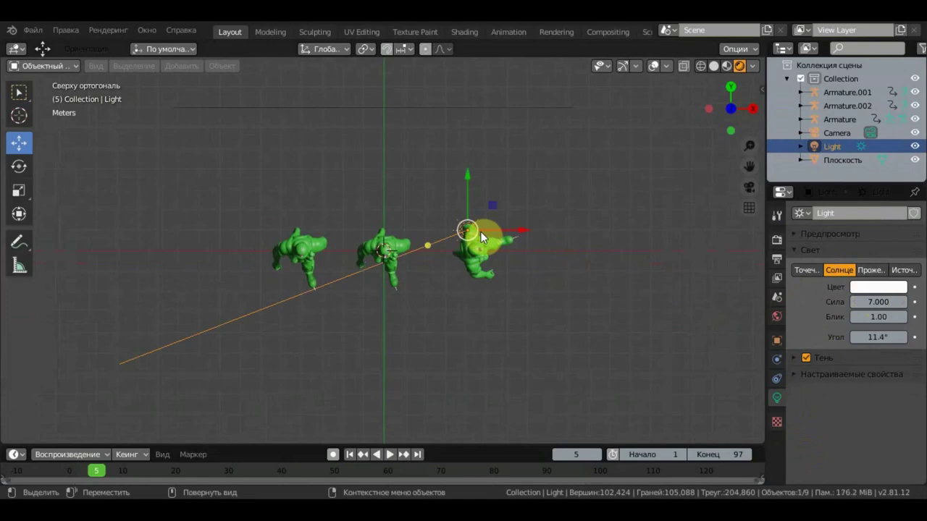
pyautogui.moveTo(467, 177); pyautogui.dragTo(471, 325)
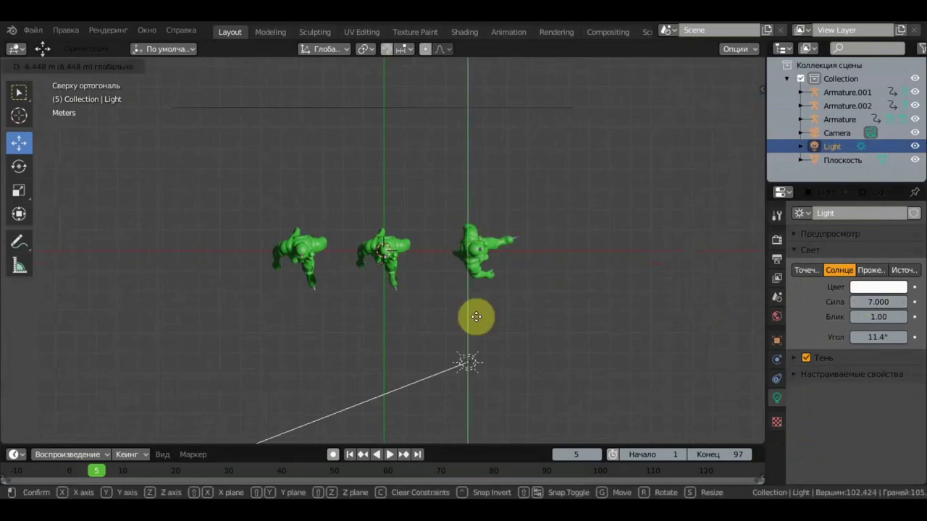
pyautogui.press('r')
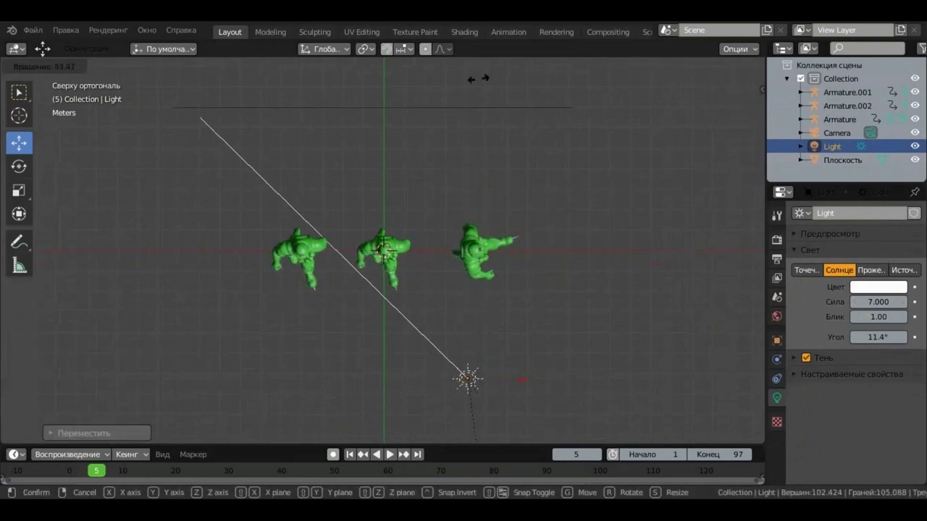
pyautogui.click(458, 84)
pyautogui.press('KP_0')
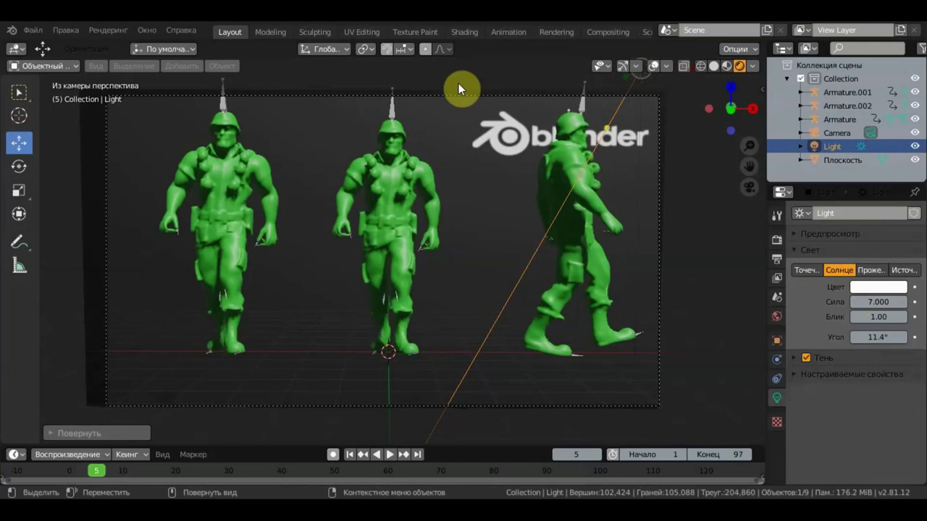
pyautogui.press('KP_7')
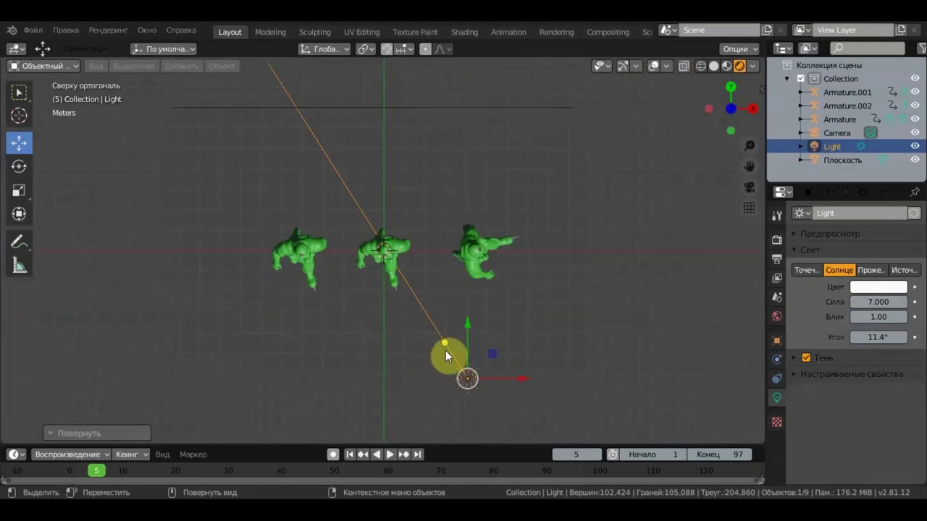
# Step: Aim the sun more steeply across the soldiers and check it through the camera
pyautogui.moveTo(445, 350); pyautogui.dragTo(464, 371)
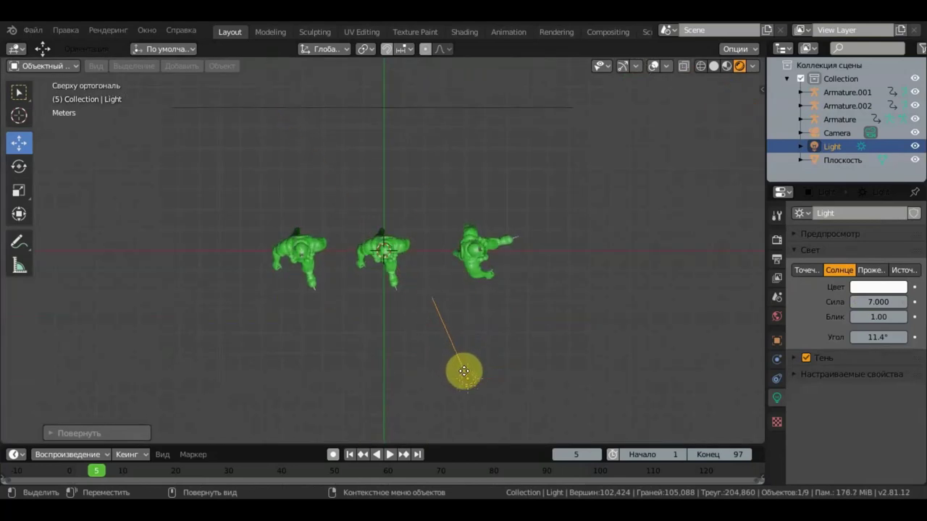
pyautogui.press('KP_0')
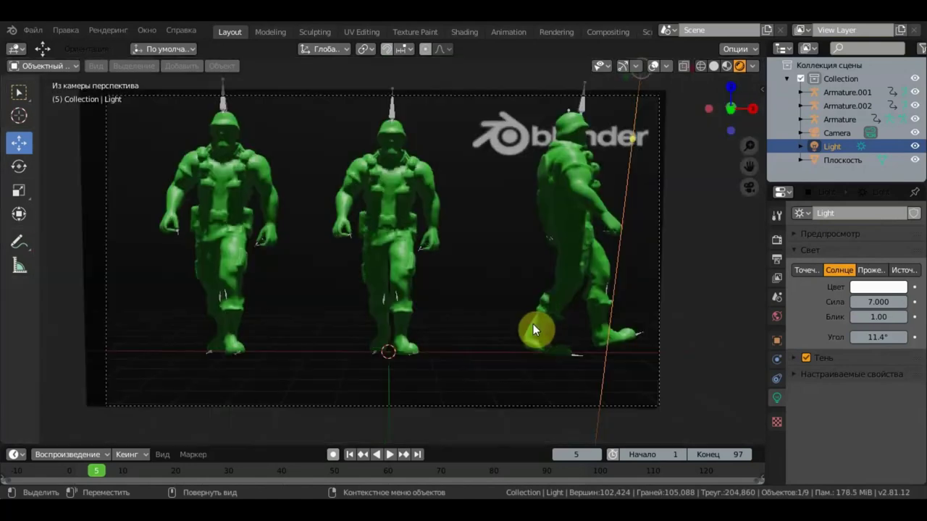
pyautogui.press('KP_7')
pyautogui.moveTo(510, 274)
pyautogui.mouseDown(button='middle')
pyautogui.moveTo(531, 277)
pyautogui.moveTo(582, 192)
pyautogui.moveTo(545, 172)
pyautogui.mouseUp(button='middle')
# Step: Rotate the sun light twice to shift the soldiers' shadows on the backdrop
pyautogui.press('r')
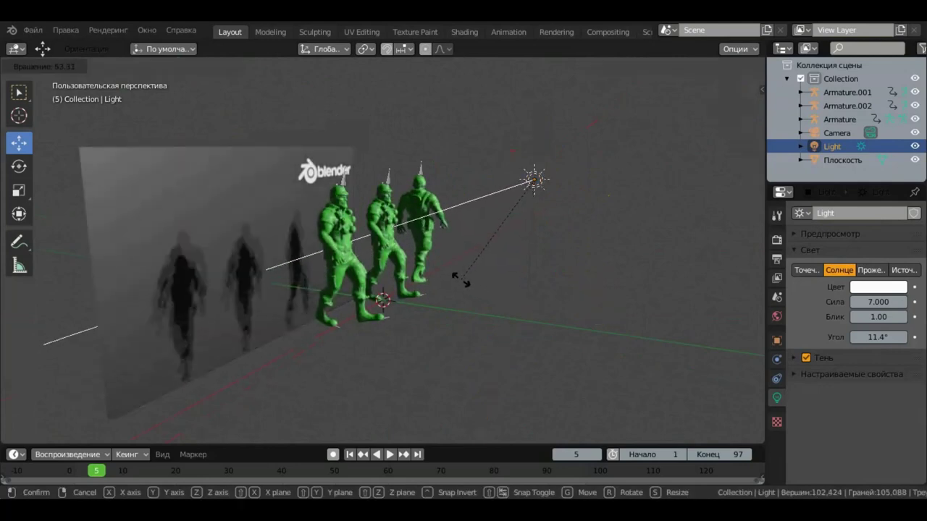
pyautogui.click(532, 300)
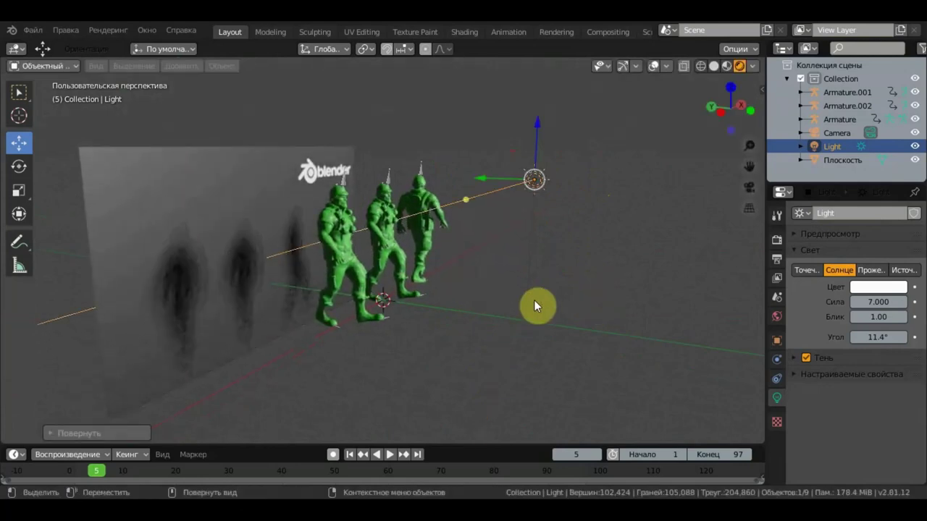
pyautogui.press('KP_0')
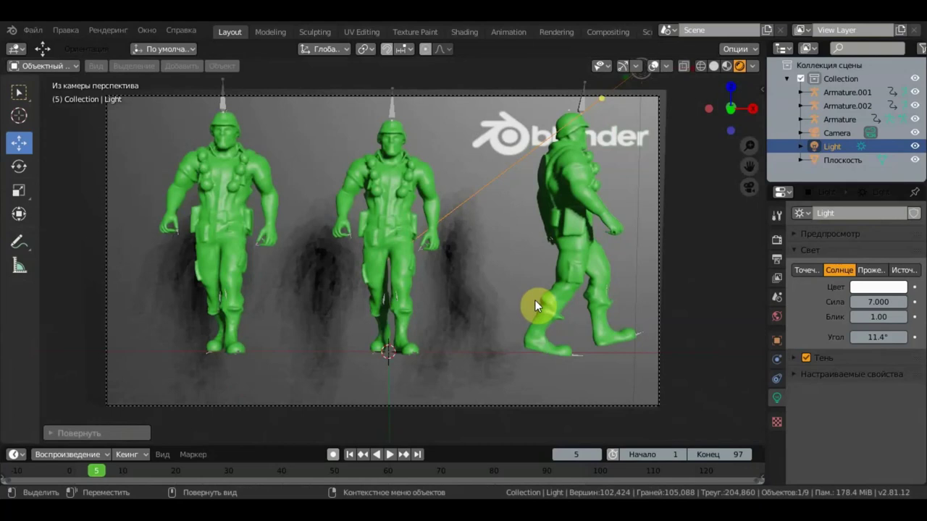
pyautogui.press('KP_0')
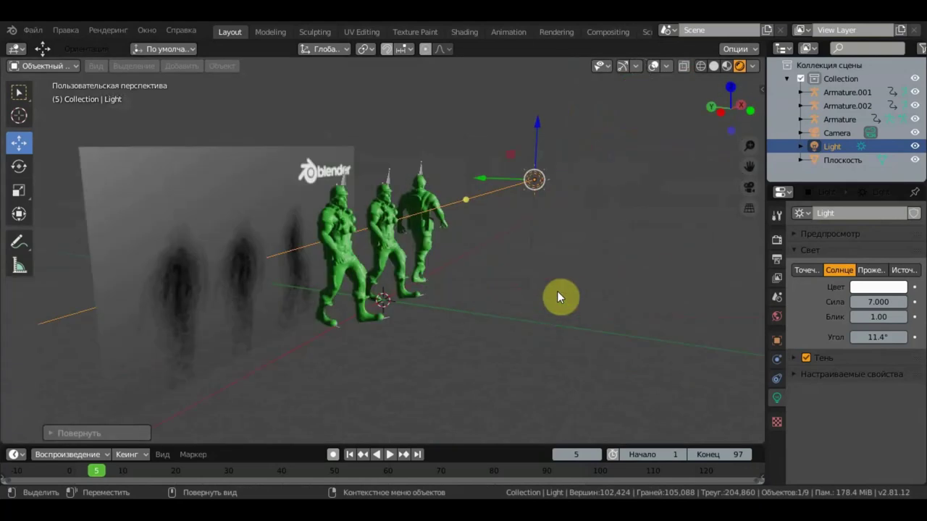
pyautogui.press('r')
pyautogui.click(540, 294)
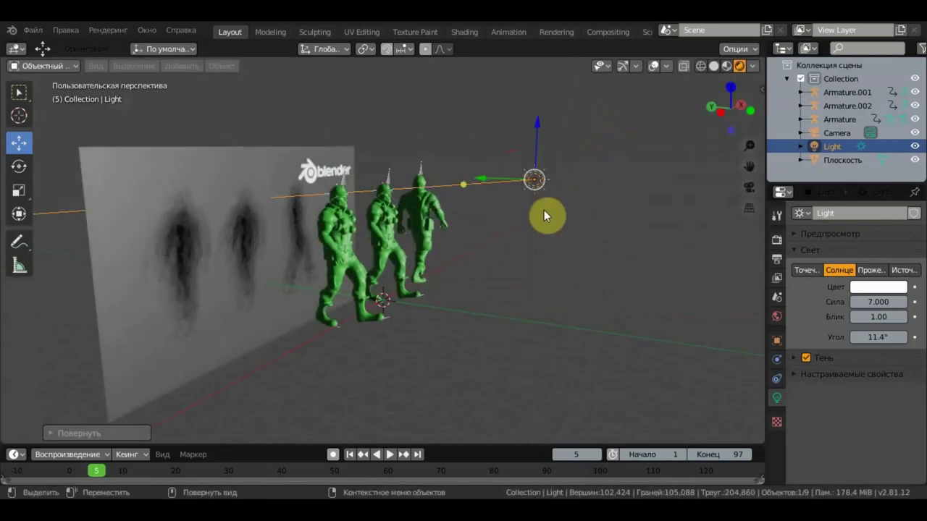
# Step: Move the sun light further right and check the soldiers through the camera
pyautogui.press('g')
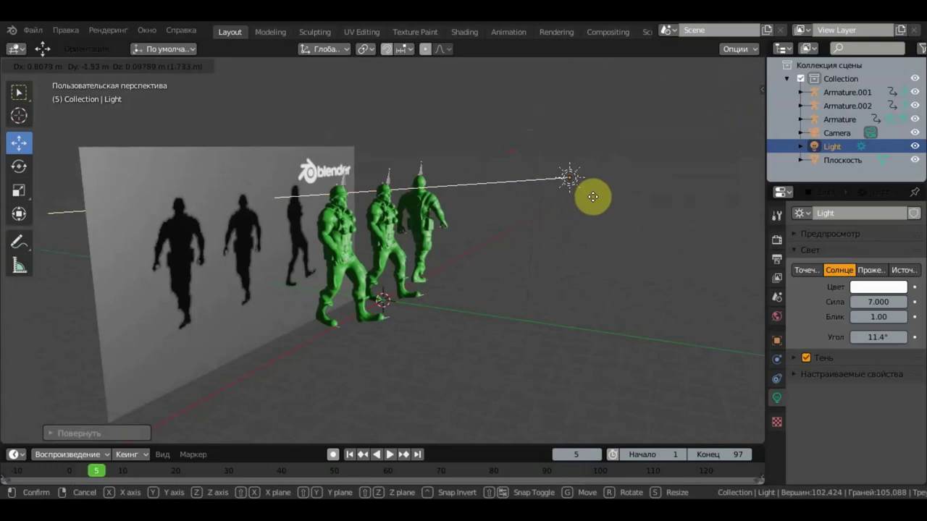
pyautogui.click(644, 201)
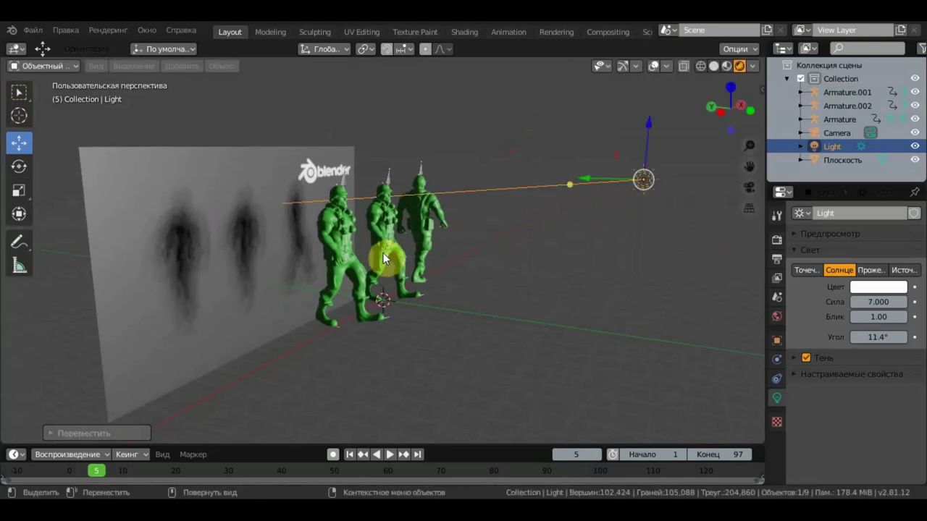
pyautogui.press('KP_0')
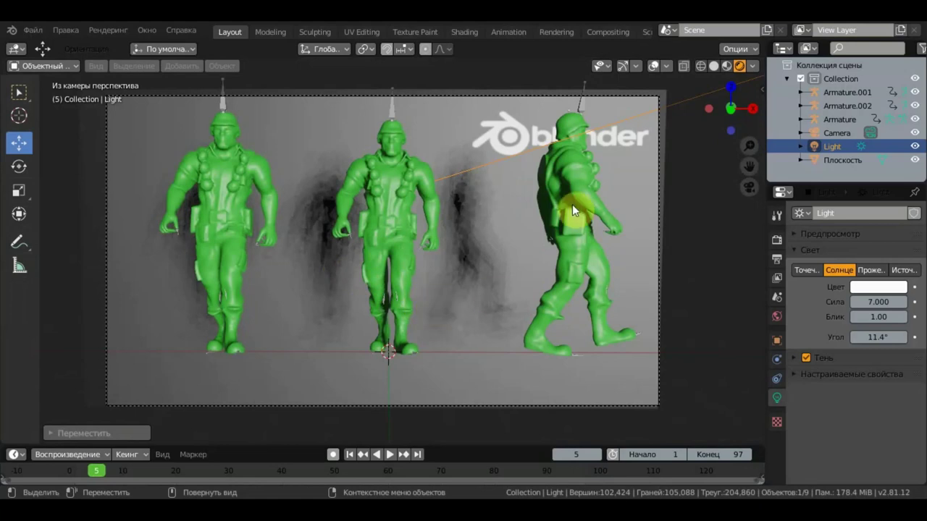
pyautogui.moveTo(513, 231); pyautogui.dragTo(513, 231, button='middle')
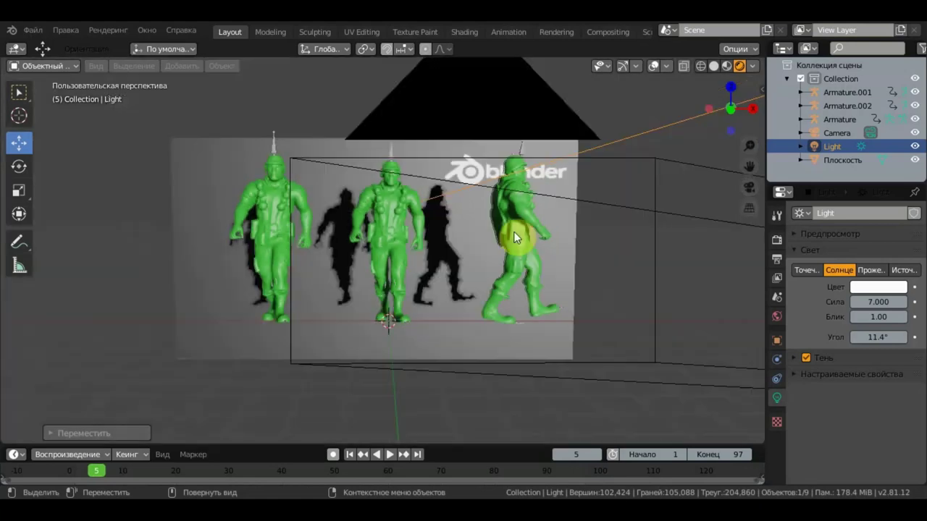
# Step: Turn off the sun lamp's shadows and select the backdrop plane
pyautogui.click(805, 357)
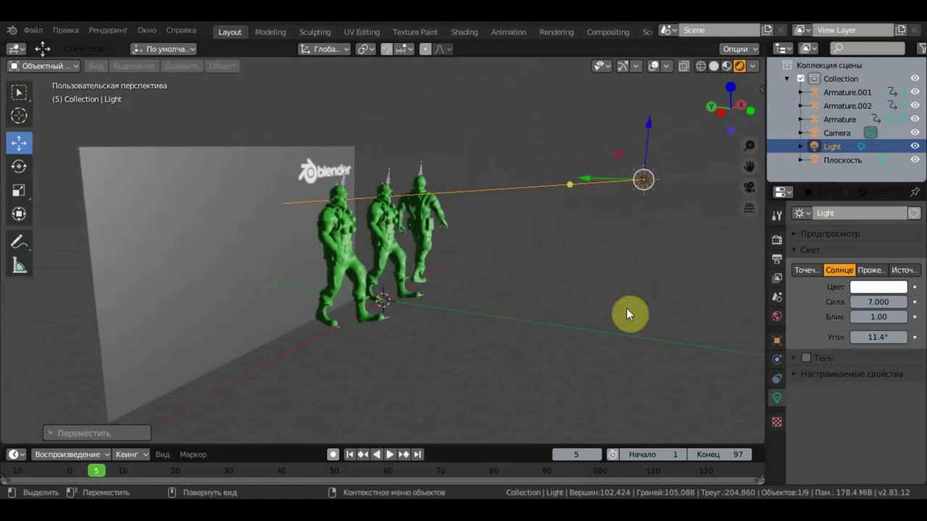
pyautogui.press('KP_0')
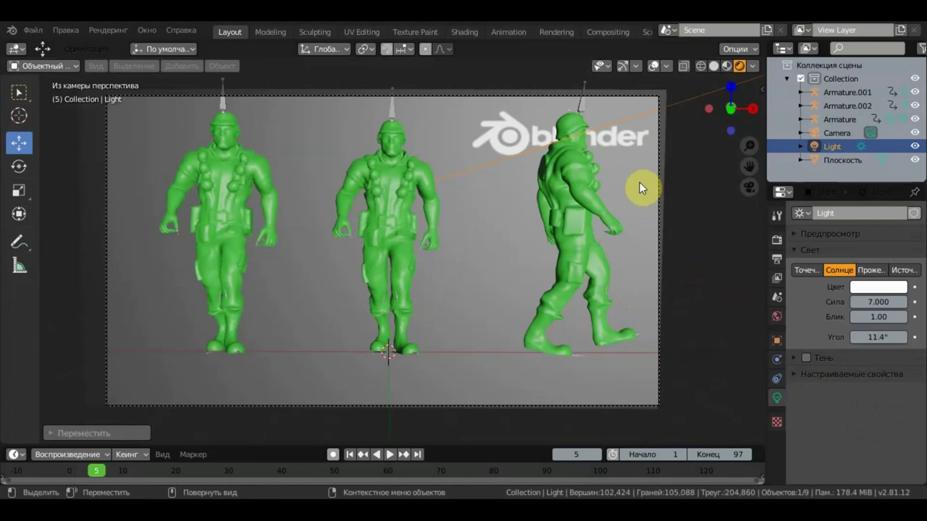
pyautogui.click(843, 161)
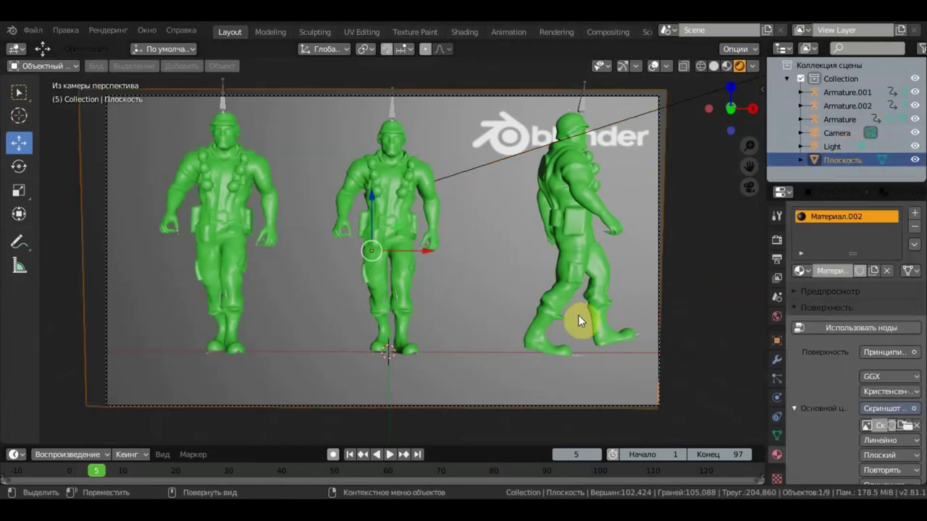
# Step: Scale the logo backdrop plane up and move it behind the soldiers
pyautogui.press('s')
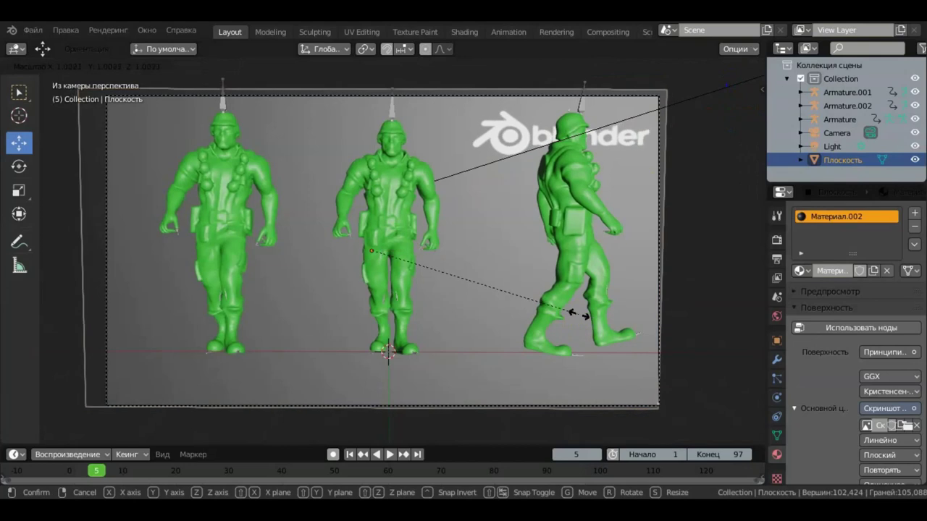
pyautogui.click(578, 314)
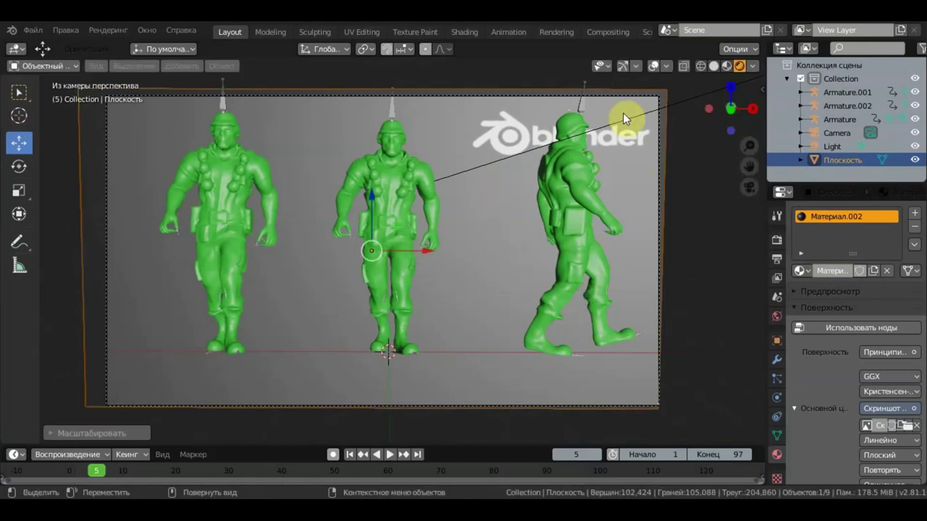
pyautogui.scroll(-1, 623, 113)
pyautogui.scroll(-2, 603, 129)
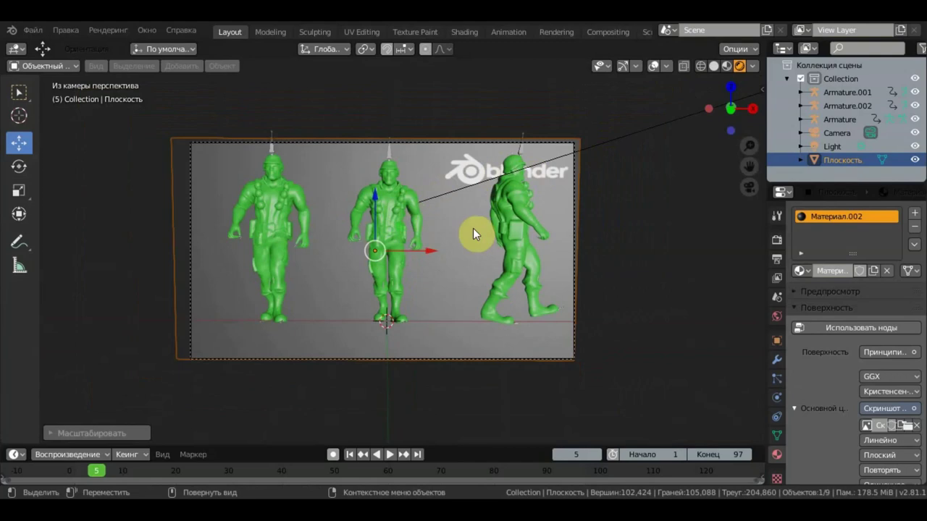
pyautogui.press('g')
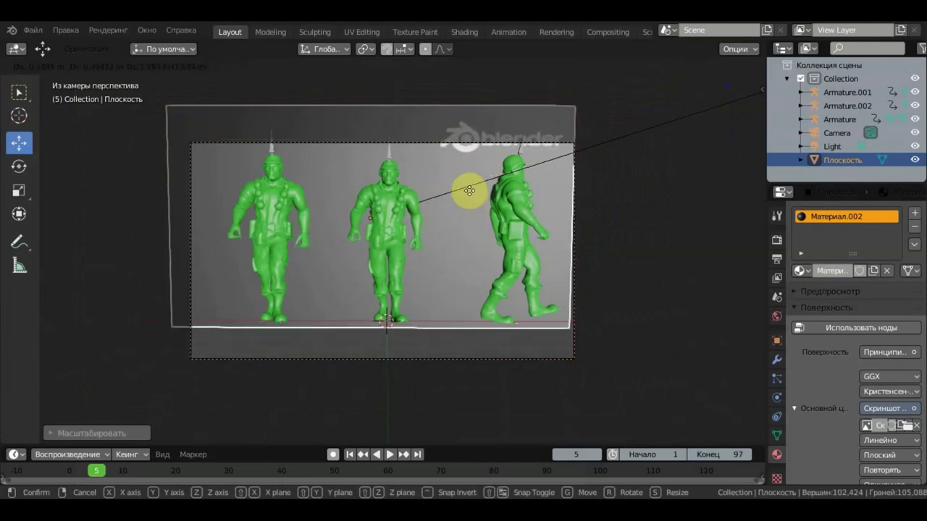
pyautogui.click(463, 208)
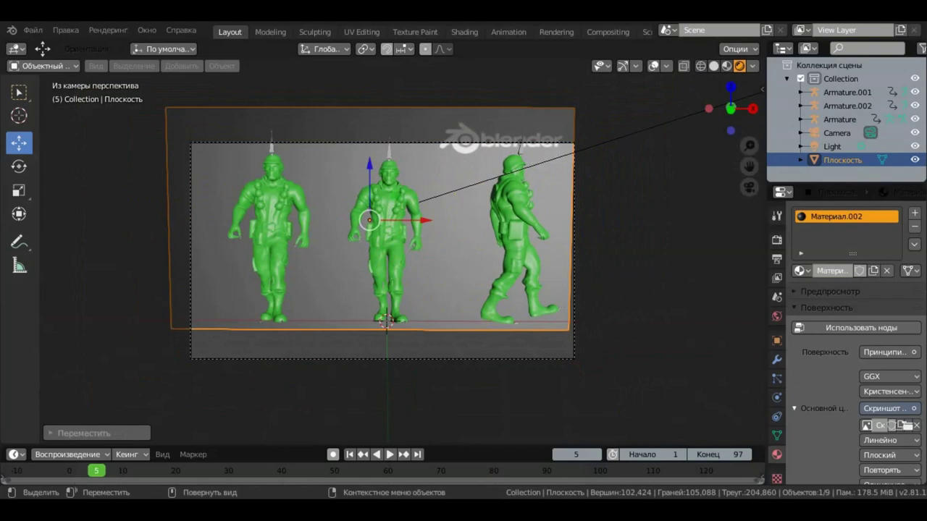
# Step: Enlarge and reposition the backdrop again so it fills the camera frame
pyautogui.press('s')
pyautogui.click(487, 268)
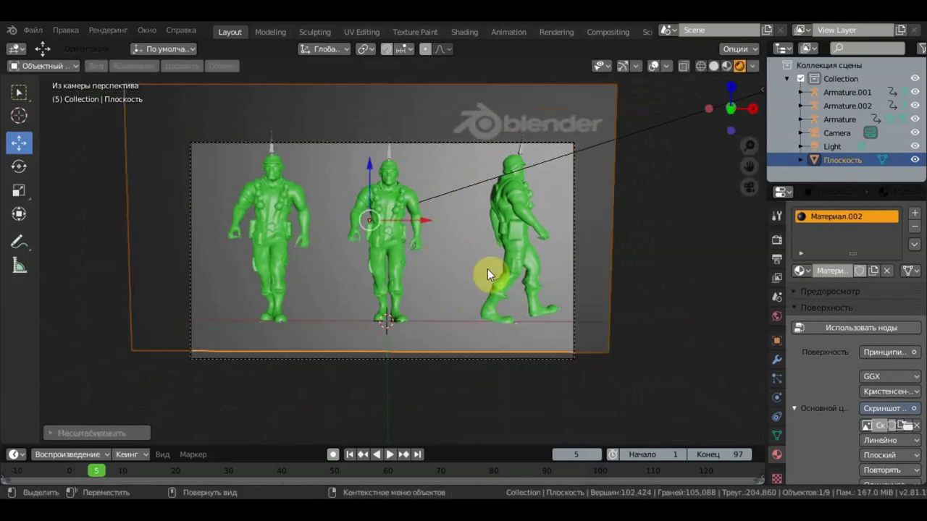
pyautogui.press('g')
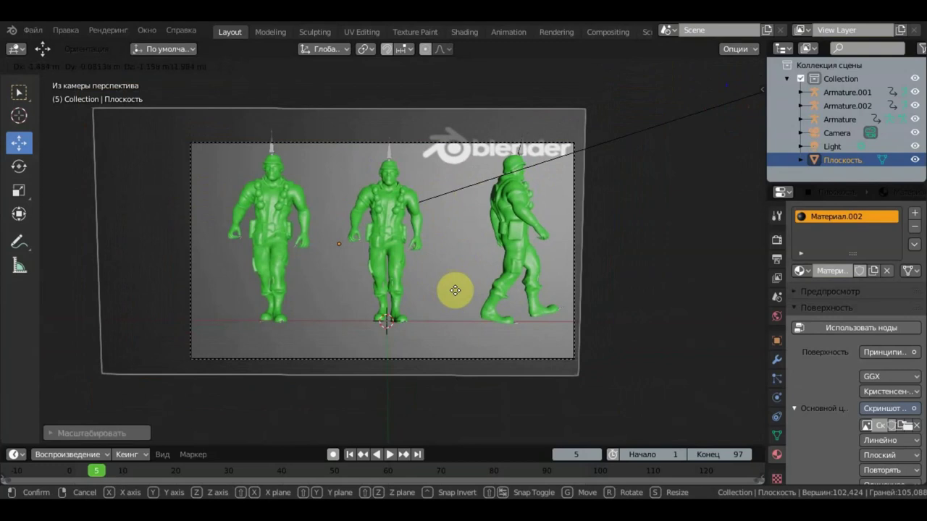
pyautogui.click(455, 296)
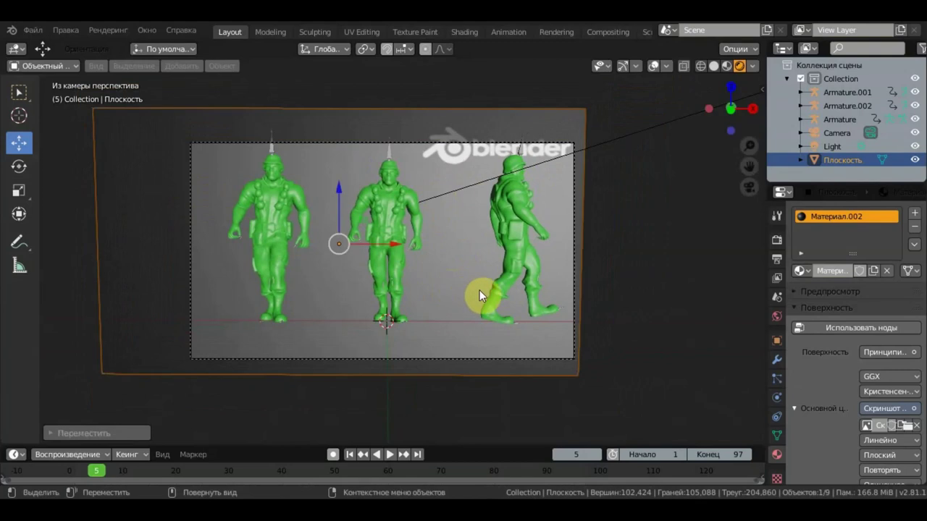
pyautogui.press('KP_0')
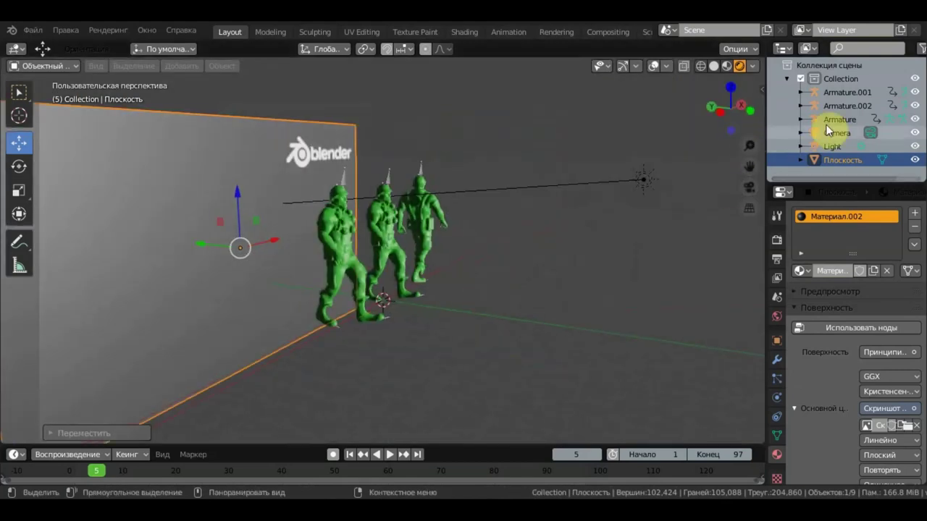
pyautogui.click(833, 132)
# Step: Raise the camera with its Z gizmo and tilt it toward the soldiers
pyautogui.scroll(-3, 584, 244)
pyautogui.moveTo(584, 244); pyautogui.dragTo(663, 223, button='middle')
pyautogui.moveTo(696, 199); pyautogui.dragTo(697, 133)
pyautogui.press('r')
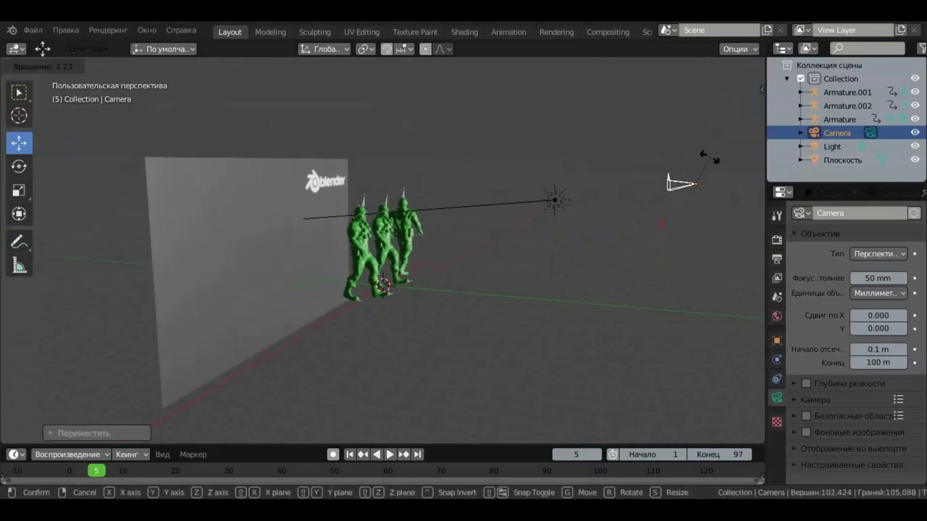
pyautogui.click(704, 151)
# Step: In camera view, rotate and shift the camera so the soldiers sit lower in frame
pyautogui.press('KP_0')
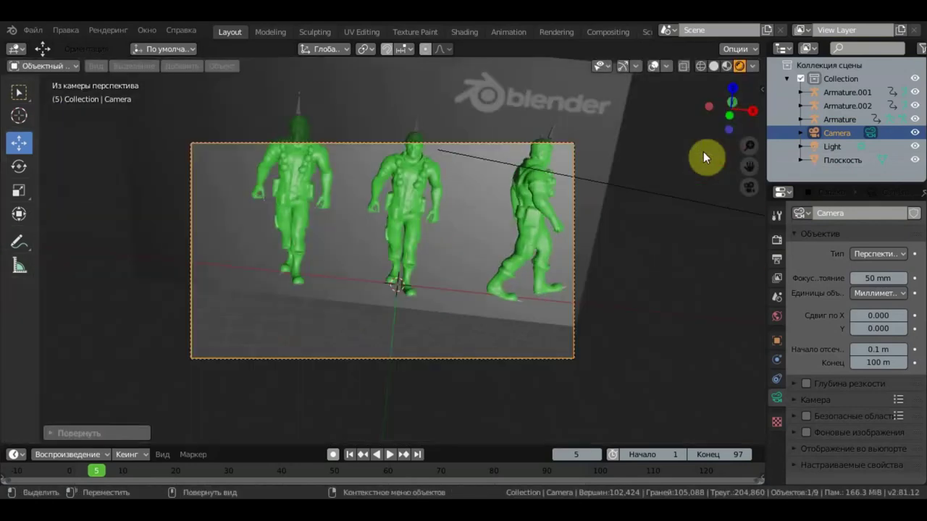
pyautogui.press('r')
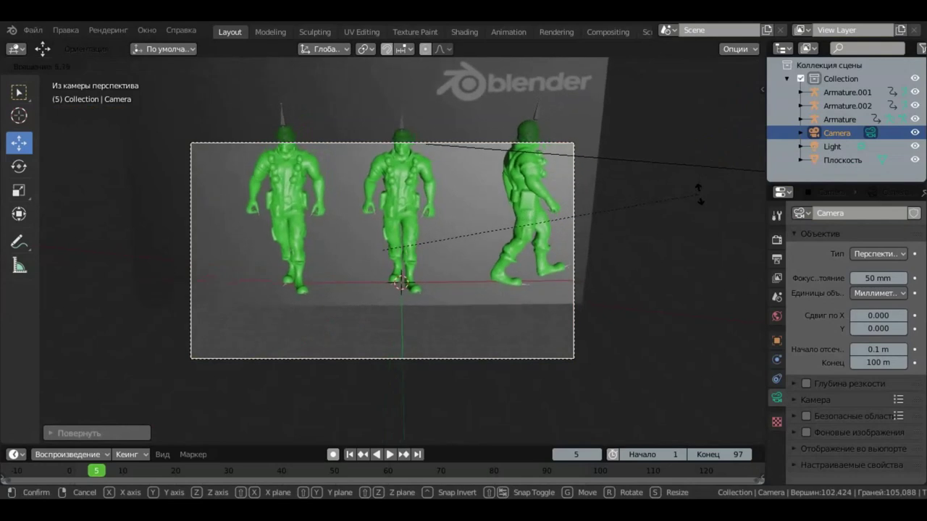
pyautogui.click(689, 196)
pyautogui.press('g')
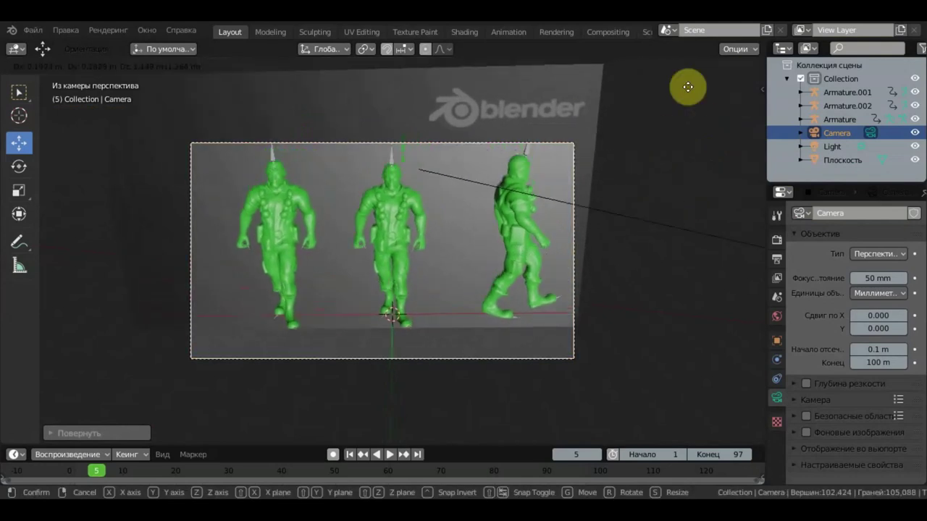
pyautogui.click(687, 396)
# Step: Move the camera further along Y, then reposition it again in camera view
pyautogui.press('KP_0')
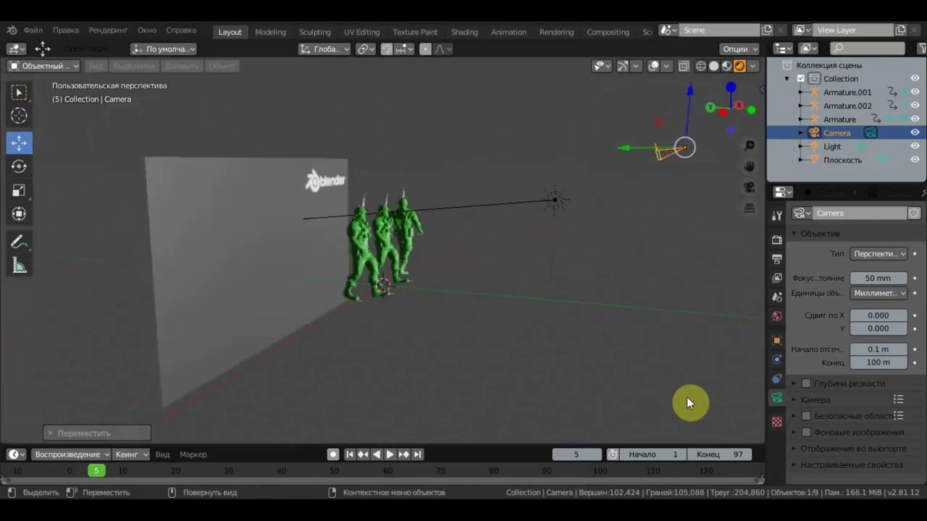
pyautogui.scroll(-2, 609, 221)
pyautogui.moveTo(527, 184); pyautogui.dragTo(619, 190)
pyautogui.press('KP_0')
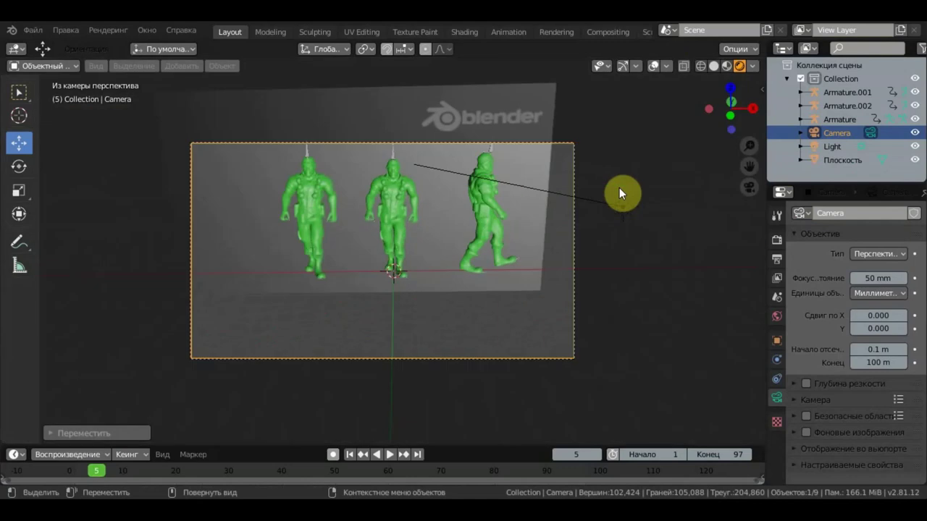
pyautogui.press('g')
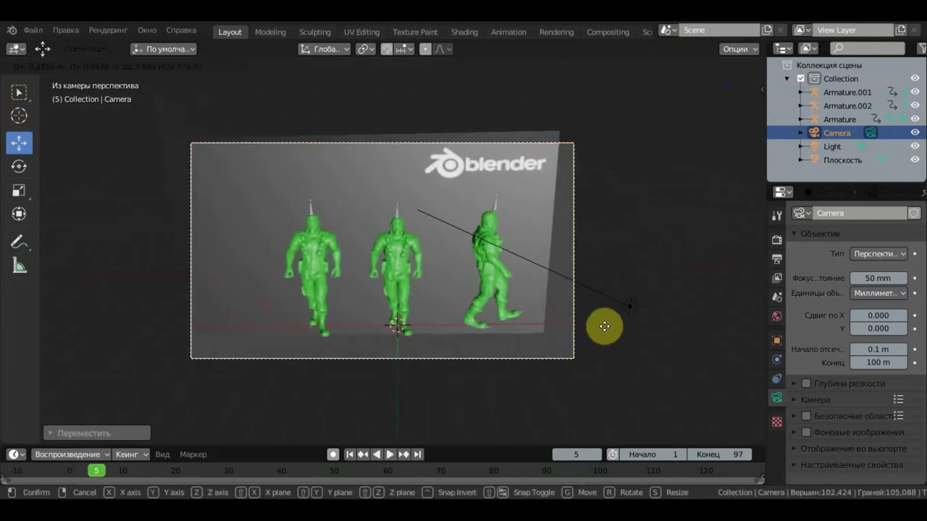
pyautogui.click(615, 314)
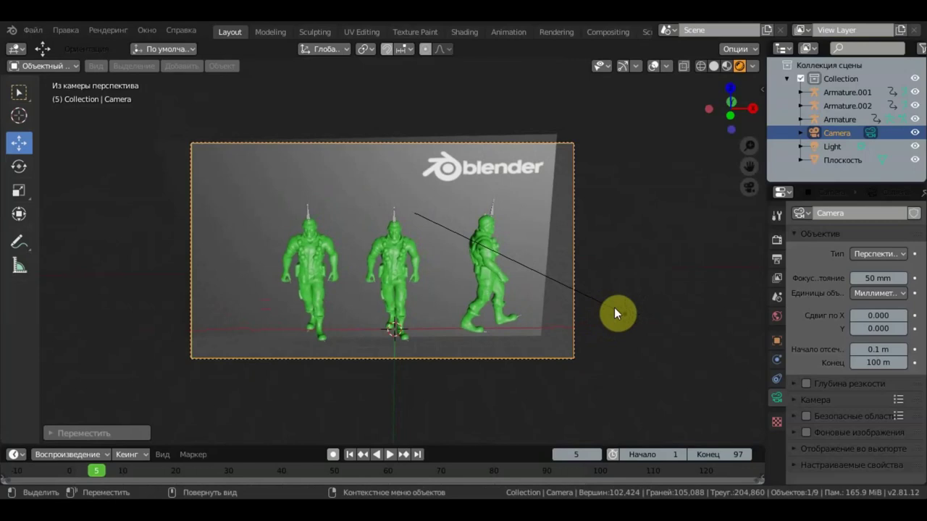
pyautogui.press('KP_0')
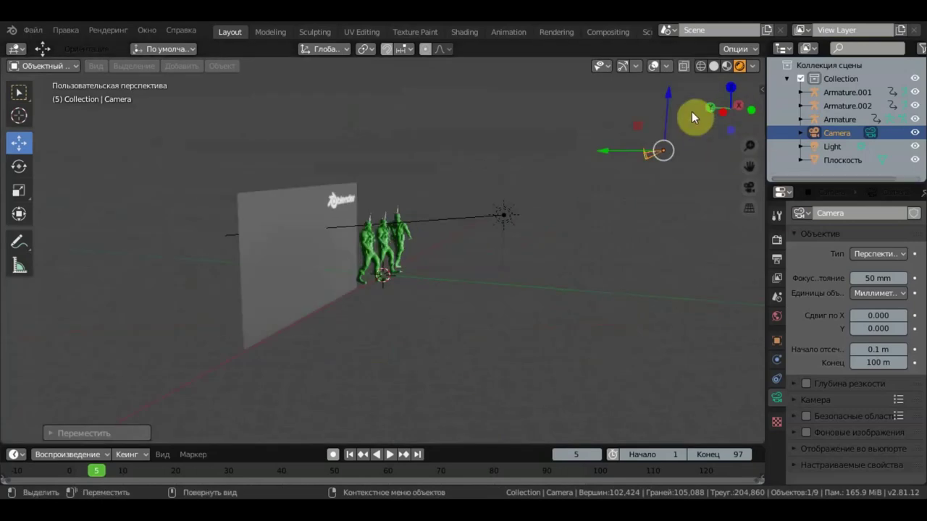
# Step: Lower the camera along Z, rotate it, and move it along Y
pyautogui.moveTo(672, 99); pyautogui.dragTo(667, 144)
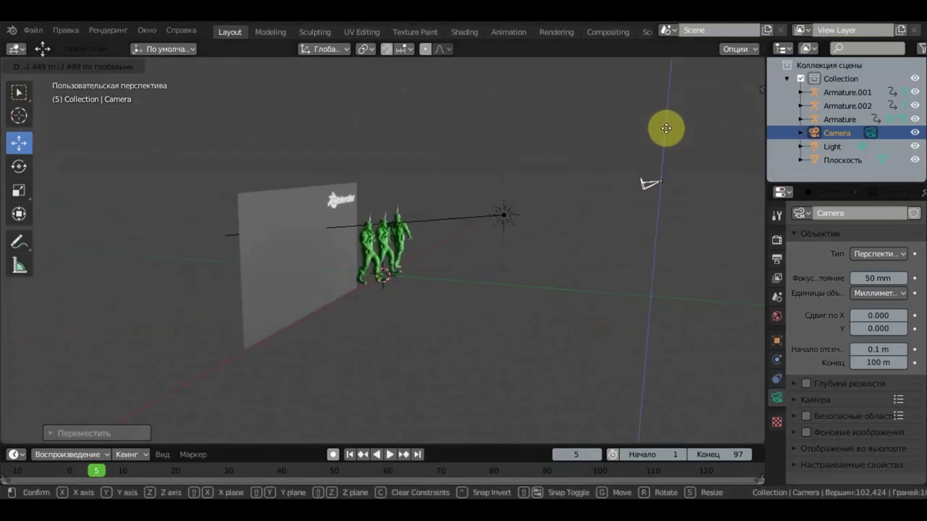
pyautogui.press('r')
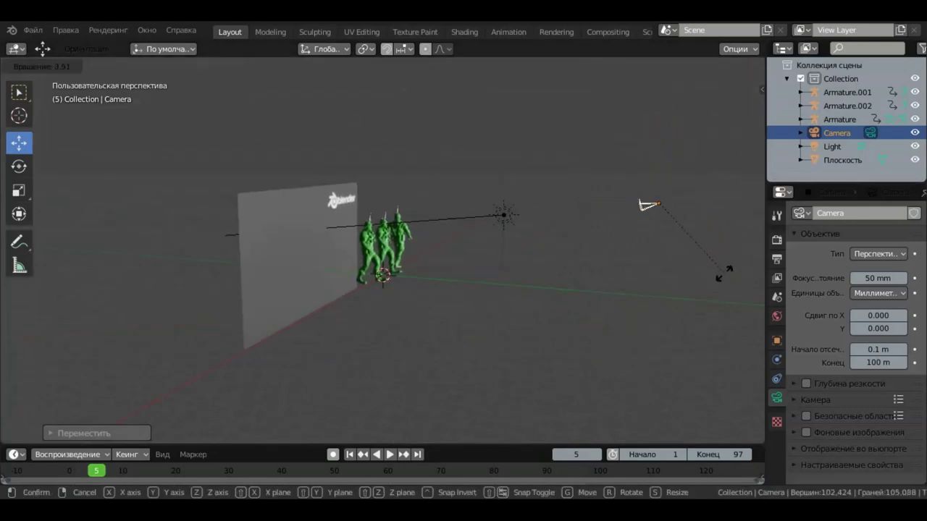
pyautogui.click(722, 283)
pyautogui.moveTo(603, 205); pyautogui.dragTo(573, 204)
# Step: Tilt and shift the camera in camera view to centre the enlarged soldiers, then select the backdrop plane
pyautogui.press('KP_0')
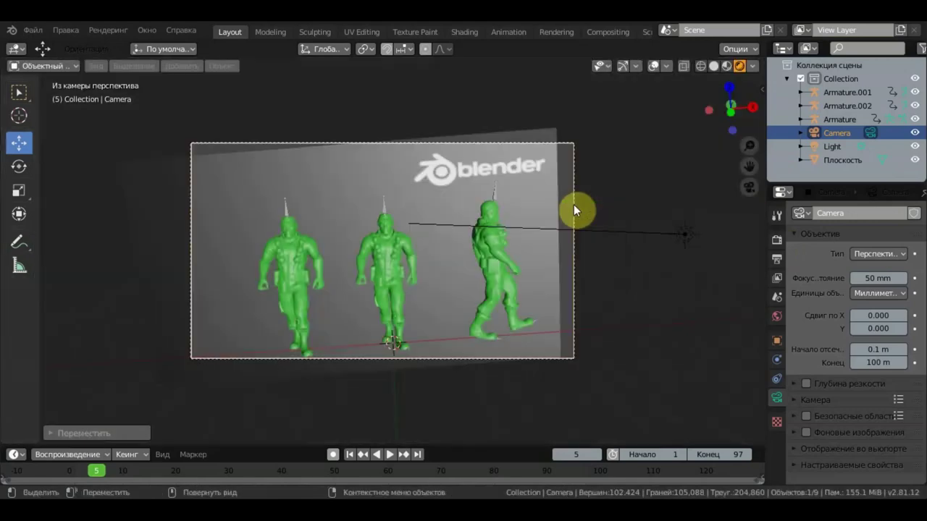
pyautogui.press('r')
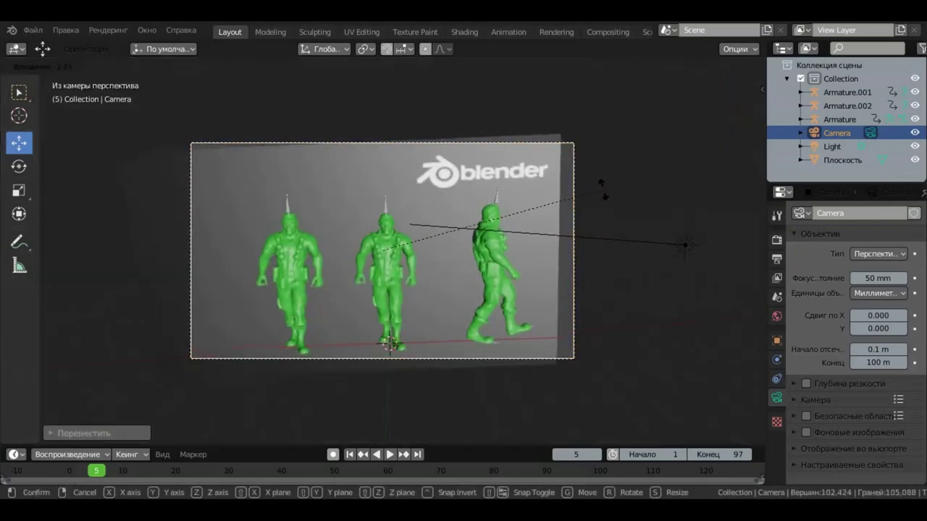
pyautogui.click(604, 191)
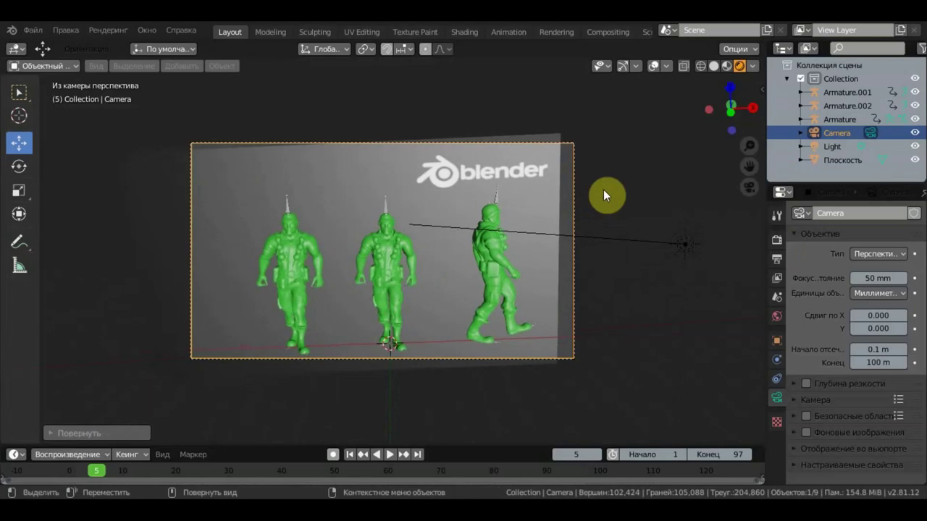
pyautogui.press('g')
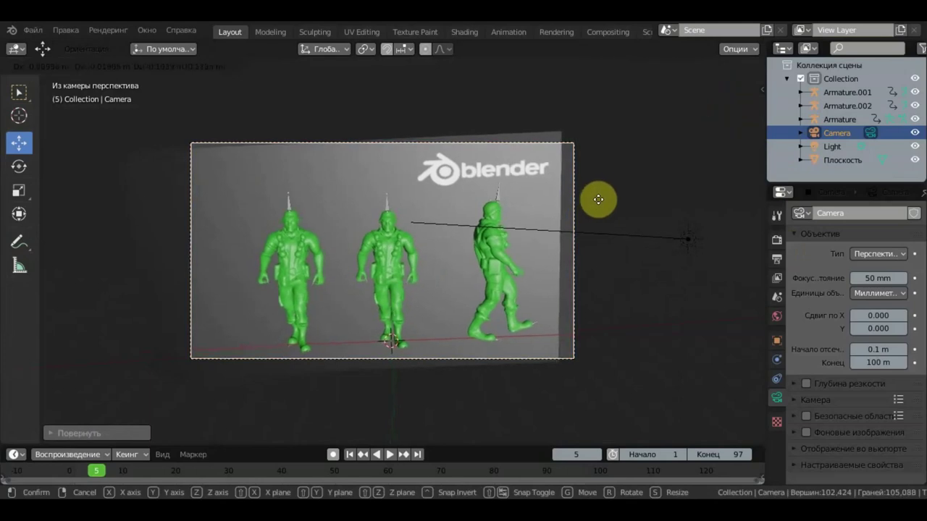
pyautogui.click(600, 199)
pyautogui.click(557, 205)
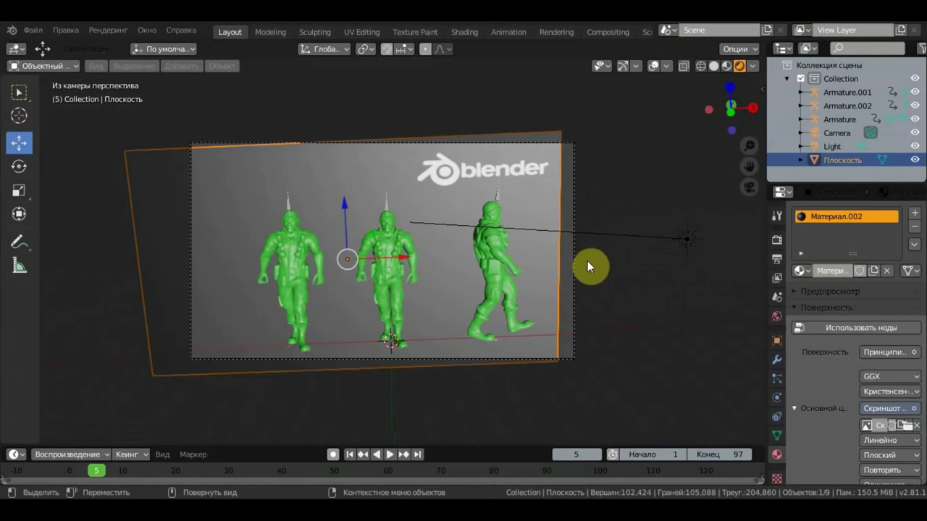
# Step: From a side view, nudge the camera along Y, then shift it in camera view so the soldiers appear larger and further right
pyautogui.press('KP_5')
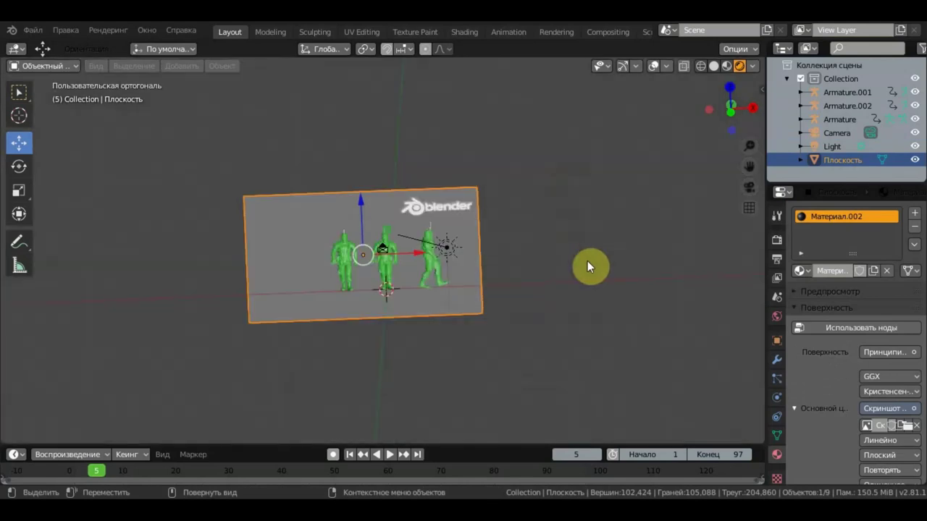
pyautogui.moveTo(593, 253); pyautogui.dragTo(657, 313, button='middle')
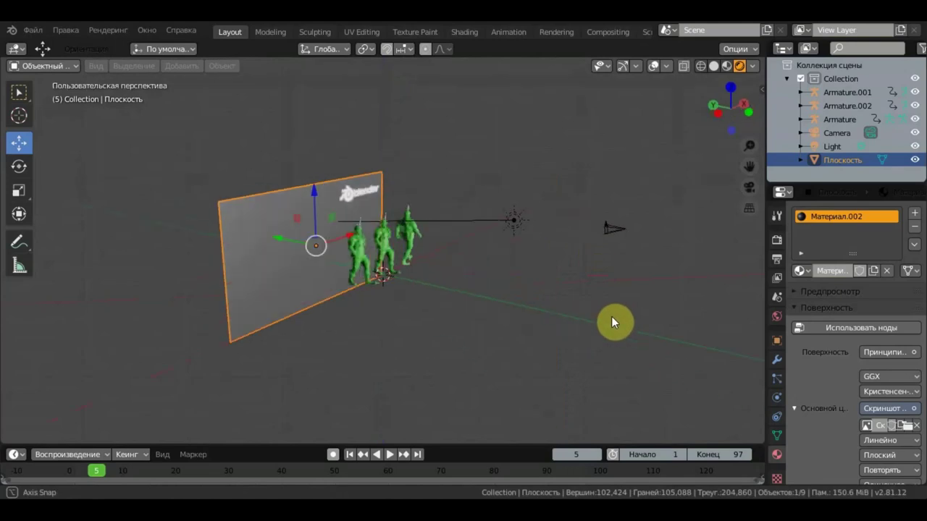
pyautogui.click(604, 201)
pyautogui.moveTo(555, 196); pyautogui.dragTo(549, 197)
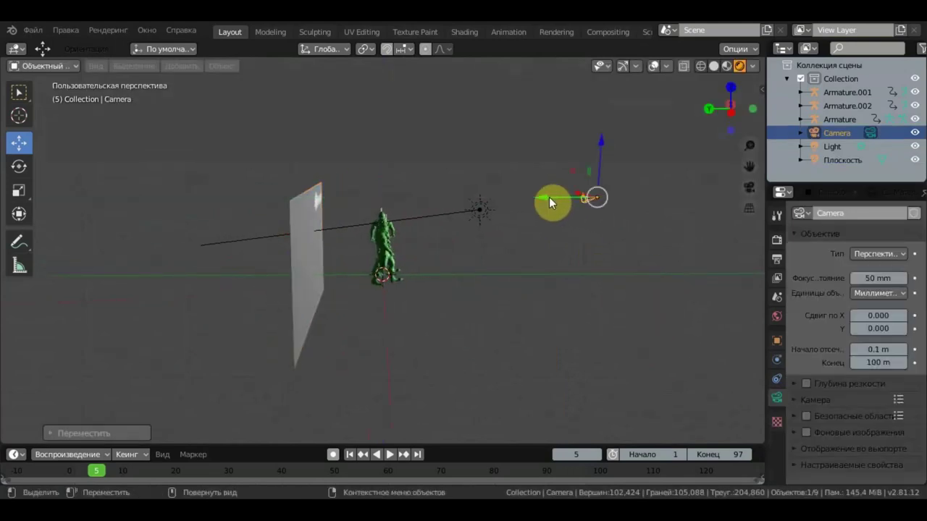
pyautogui.press('KP_0')
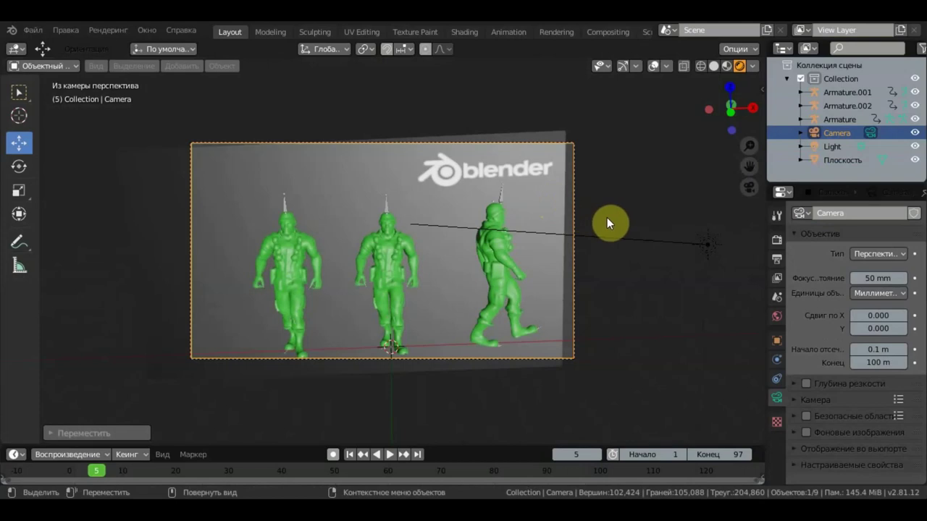
pyautogui.press('g')
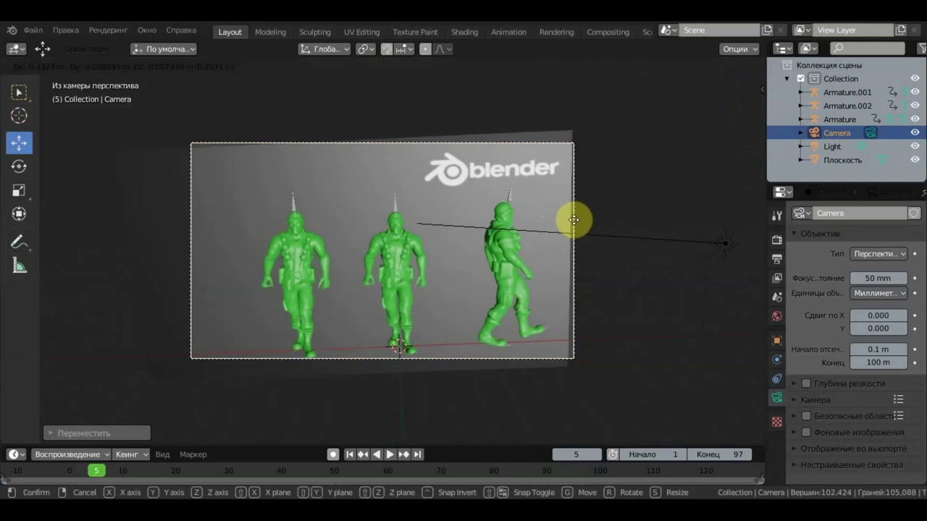
pyautogui.click(558, 224)
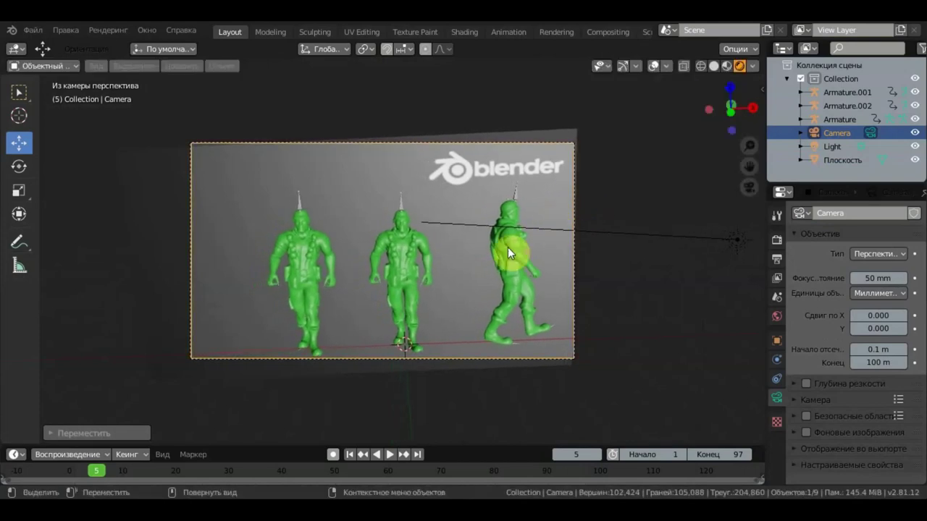
pyautogui.click(304, 271)
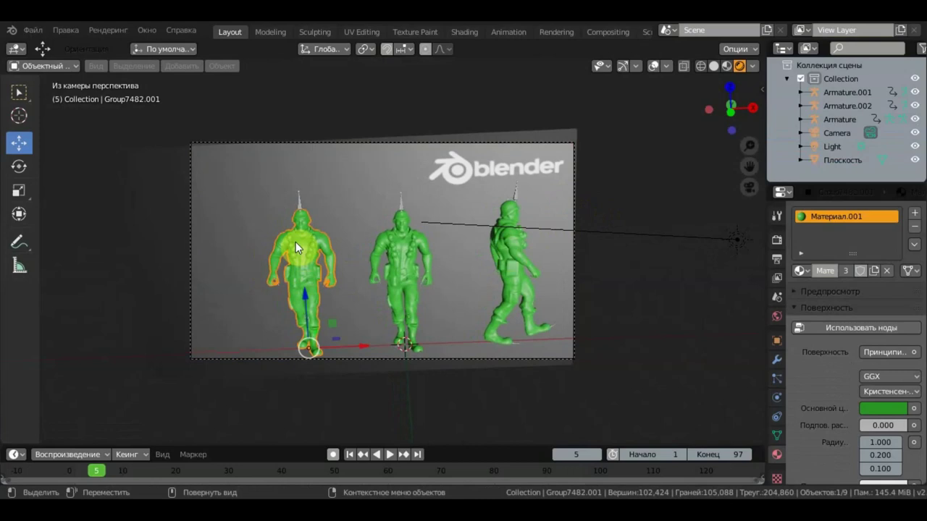
# Step: Shift the left soldier's armature sideways and raise it
pyautogui.click(301, 200)
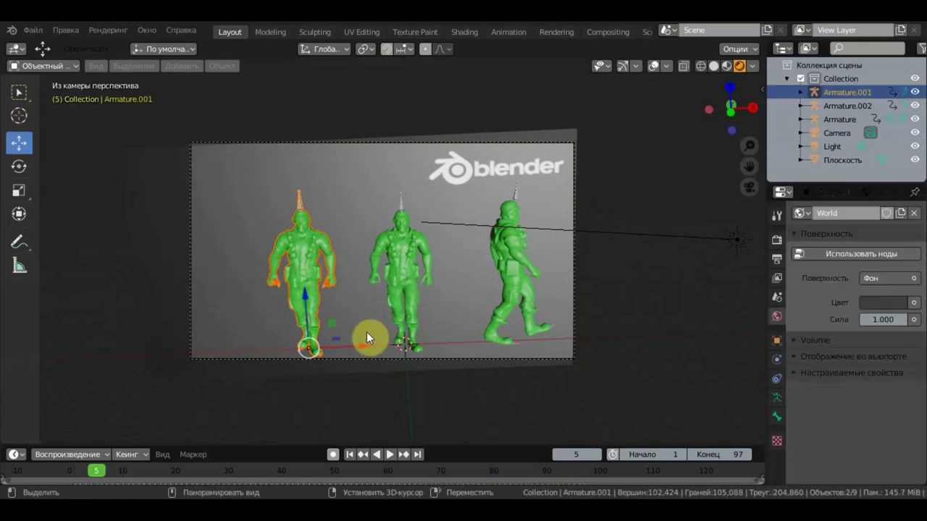
pyautogui.moveTo(354, 345); pyautogui.dragTo(336, 325)
pyautogui.moveTo(282, 300); pyautogui.dragTo(314, 284)
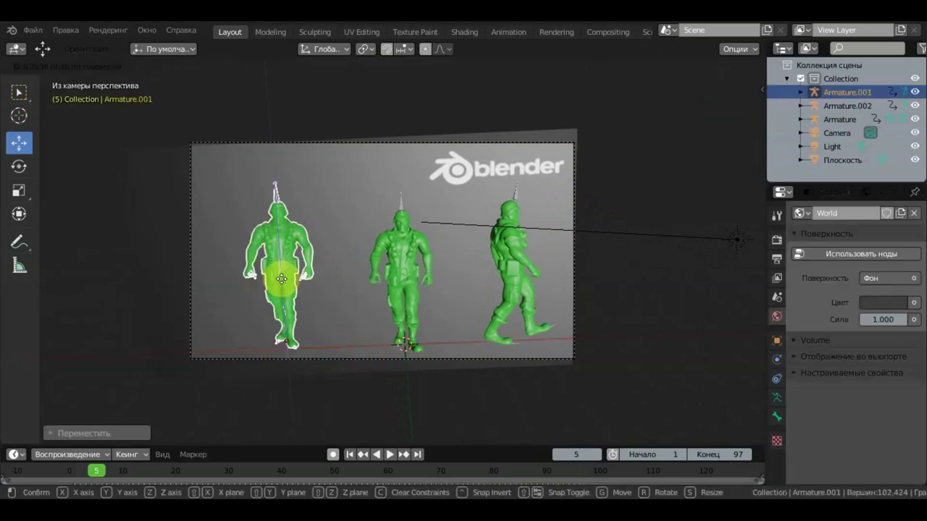
# Step: Lift the middle soldier's armature and shift it slightly left
pyautogui.click(407, 287)
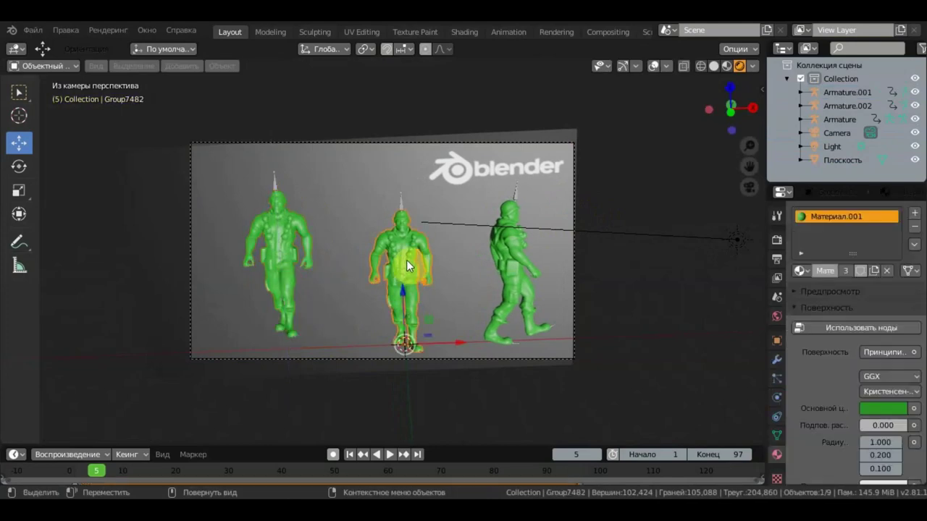
pyautogui.click(405, 204)
pyautogui.moveTo(405, 312); pyautogui.dragTo(401, 280)
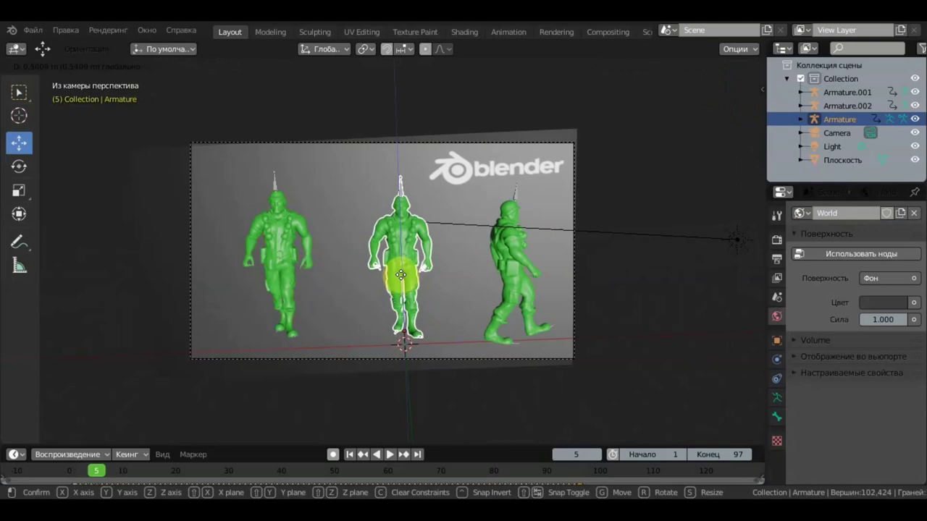
pyautogui.moveTo(400, 281); pyautogui.dragTo(412, 281)
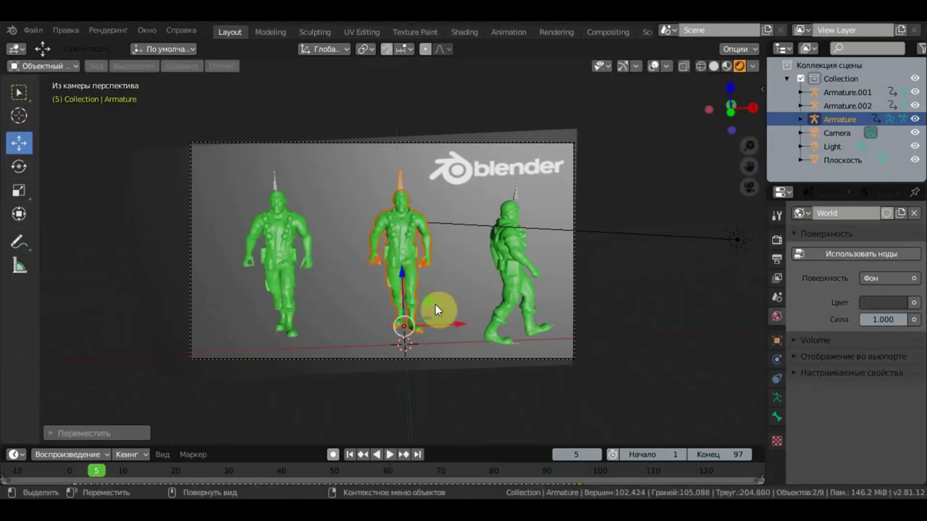
pyautogui.moveTo(459, 320); pyautogui.dragTo(445, 320)
# Step: Move the right soldier (Armature.002) left toward the middle one and raise it along Z
pyautogui.click(287, 259)
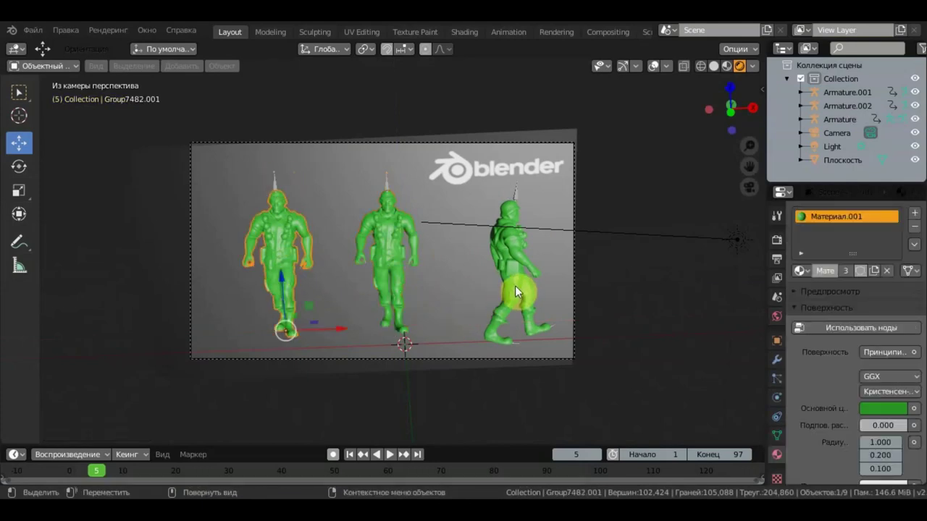
pyautogui.click(515, 286)
pyautogui.click(529, 214)
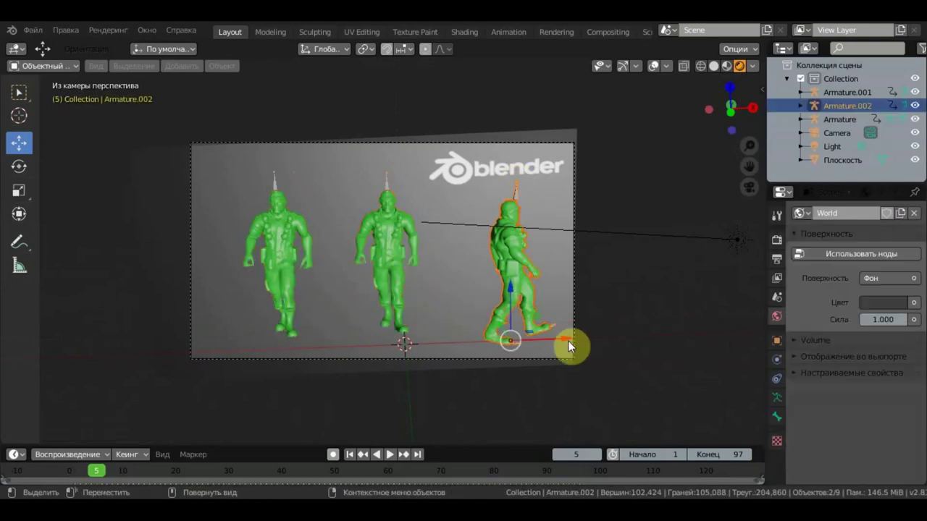
pyautogui.press('g')
pyautogui.click(554, 340)
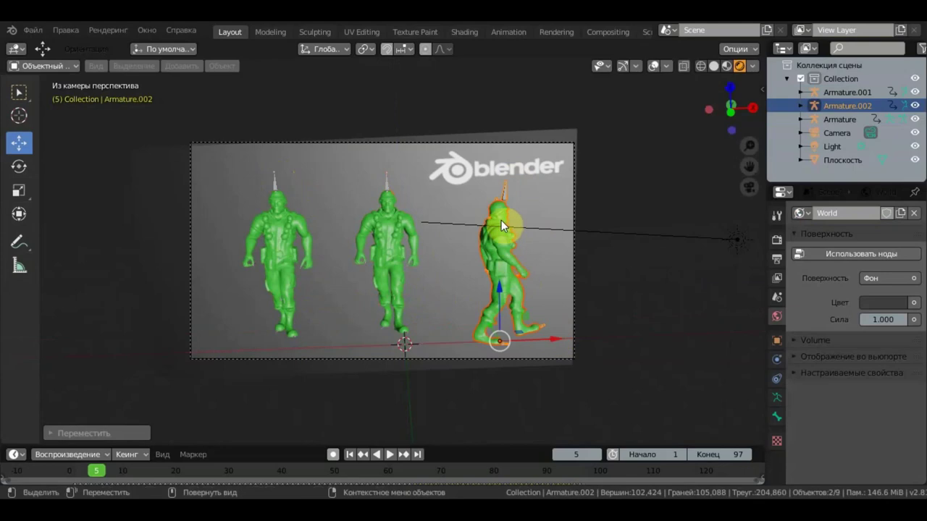
pyautogui.press('g')
pyautogui.press('z')
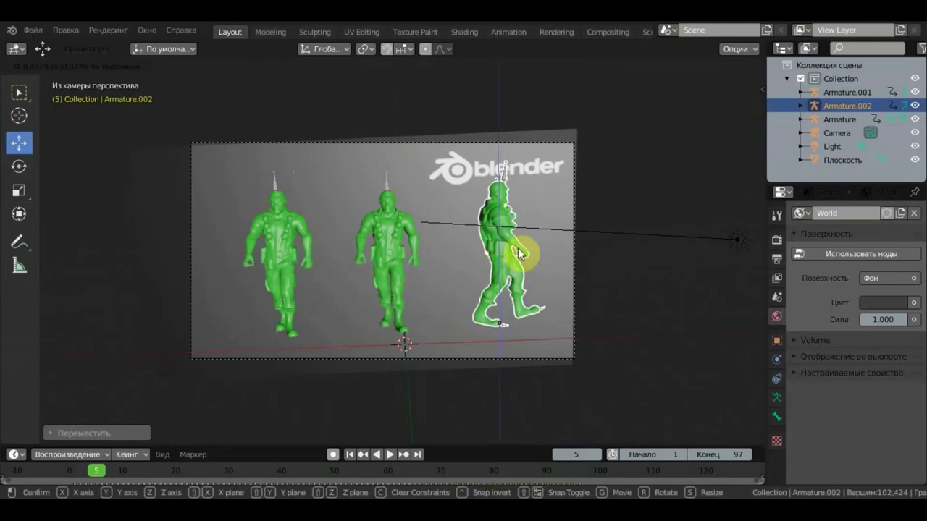
pyautogui.click(520, 251)
pyautogui.click(836, 133)
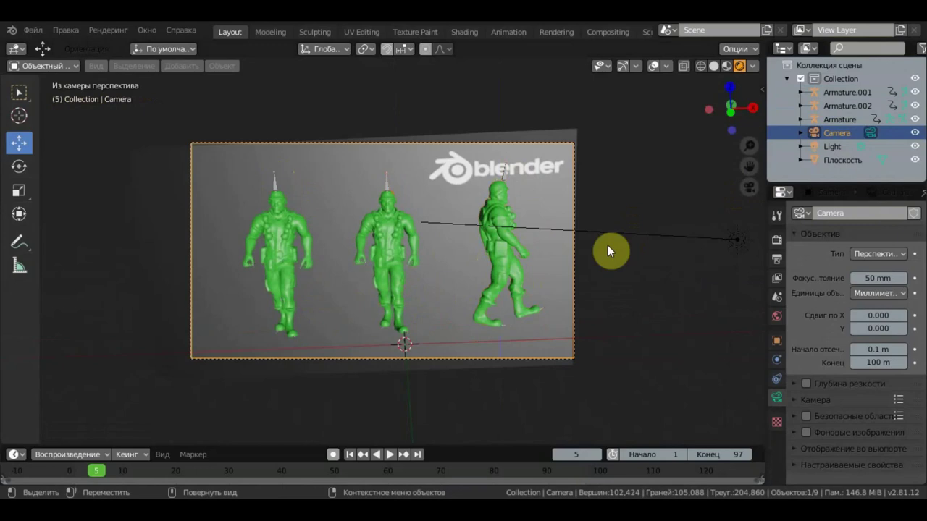
# Step: Tilt the camera slightly and shift it to reframe the soldiers beneath the logo
pyautogui.press('r')
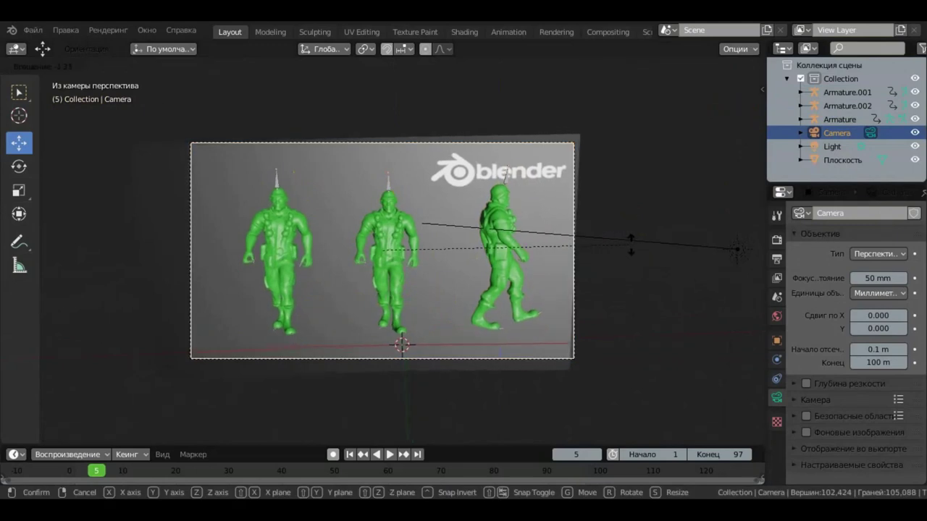
pyautogui.click(631, 245)
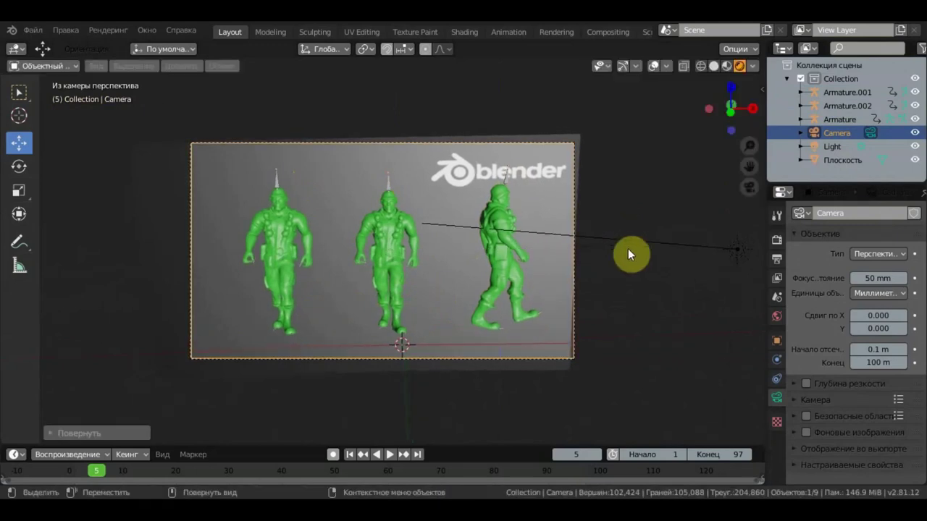
pyautogui.press('g')
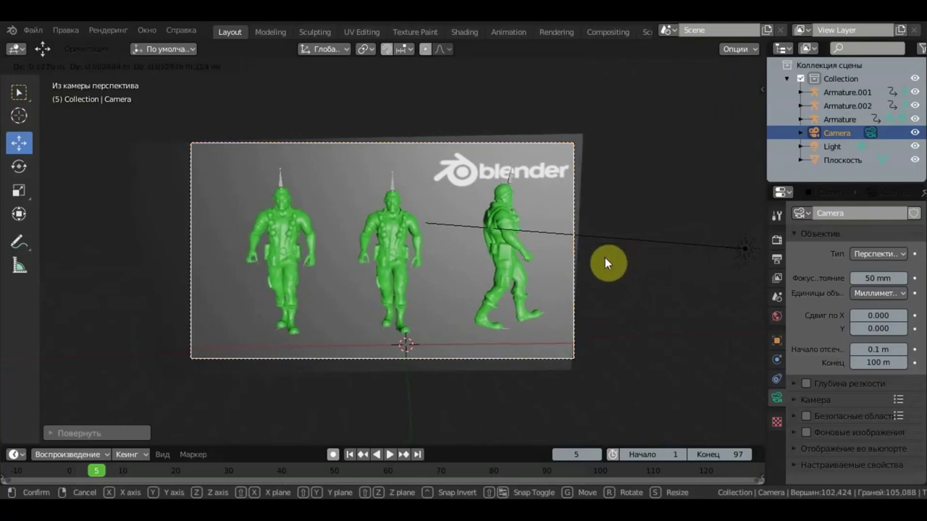
pyautogui.click(605, 257)
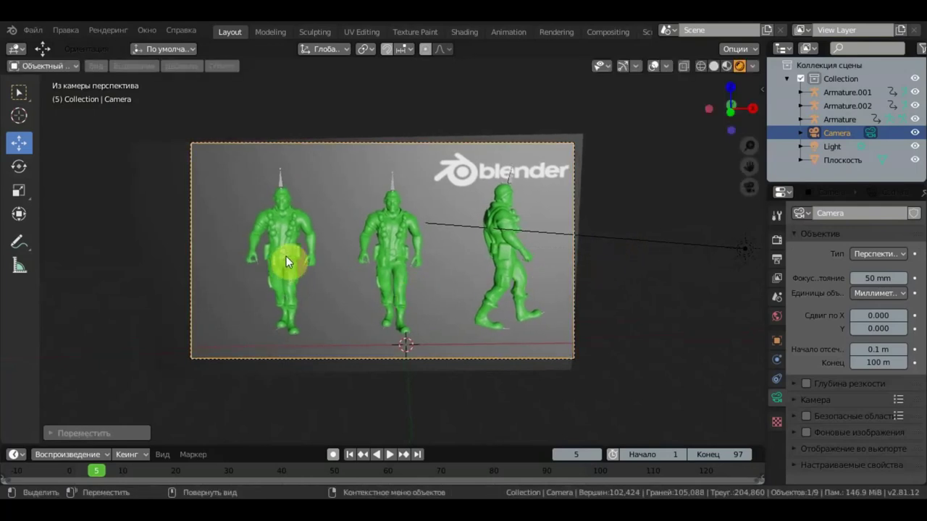
# Step: Move the left and middle soldiers' armatures slightly further left
pyautogui.click(282, 258)
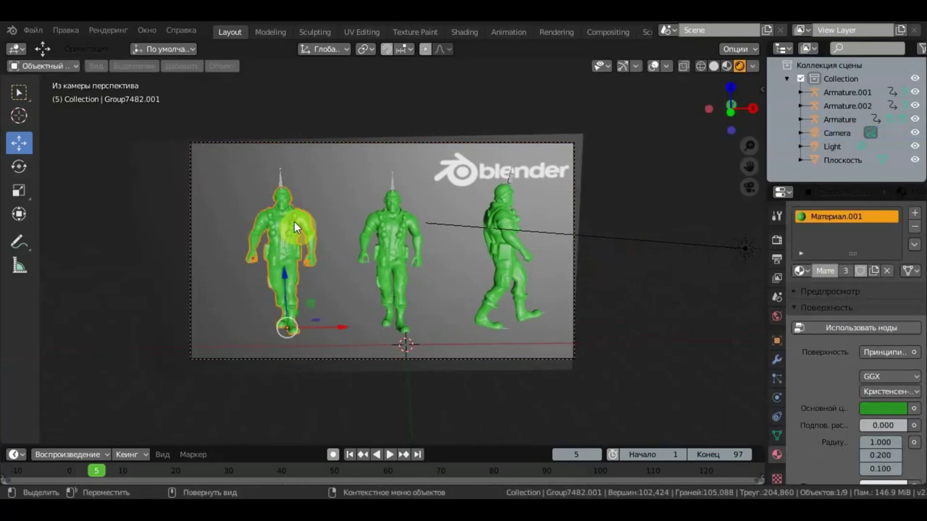
pyautogui.click(283, 179)
pyautogui.press('g')
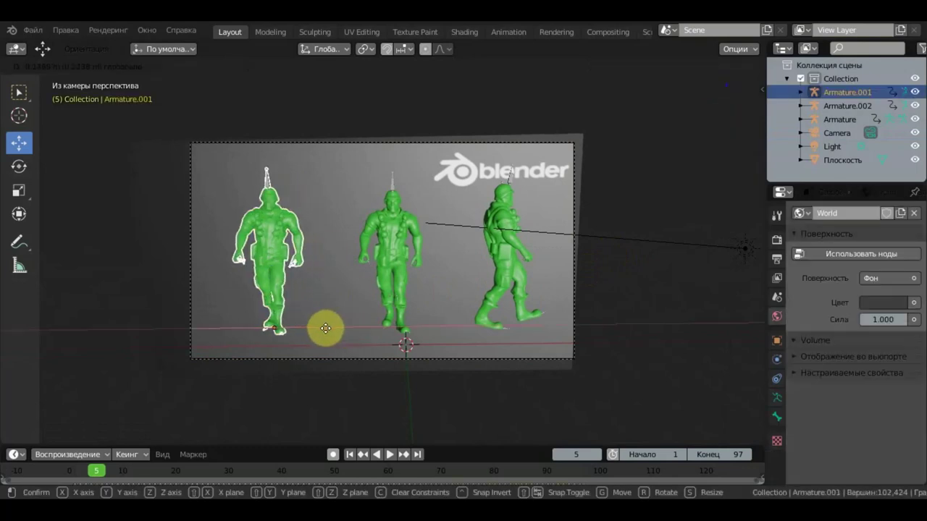
pyautogui.click(330, 325)
pyautogui.click(394, 180)
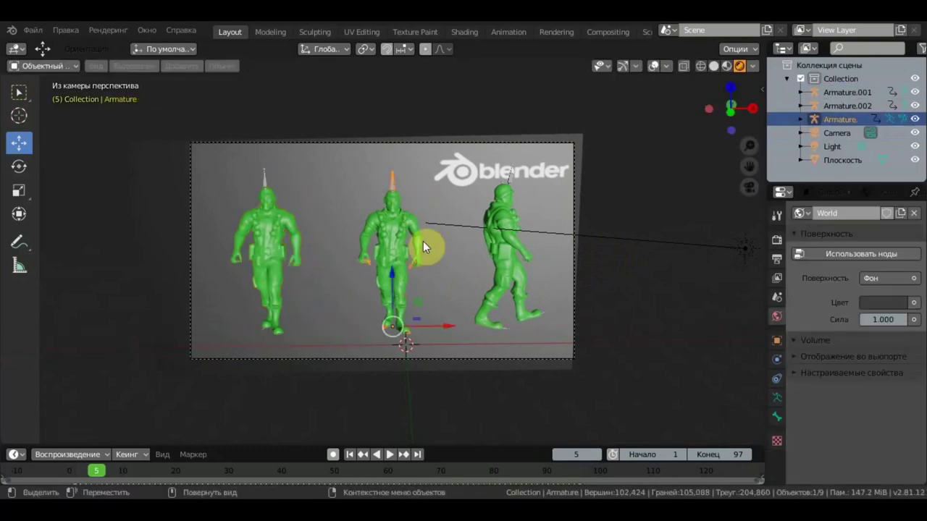
pyautogui.click(402, 254)
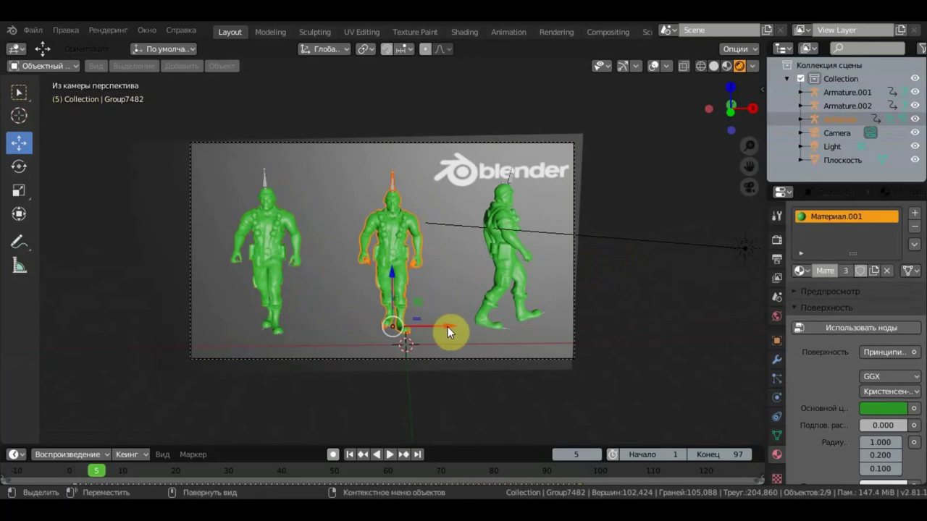
pyautogui.press('g')
pyautogui.click(463, 328)
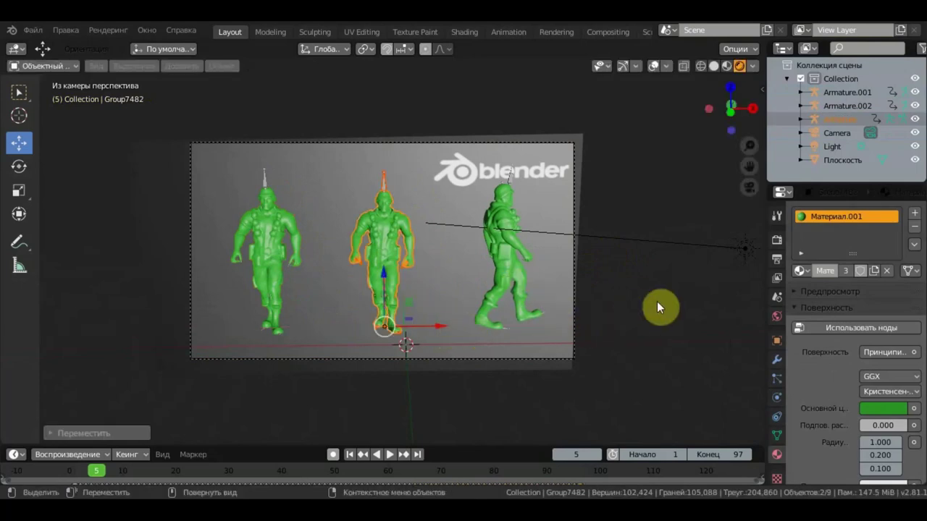
# Step: Fit the camera frame to the viewport, hide overlays, and play the walk animation
pyautogui.press('Home')
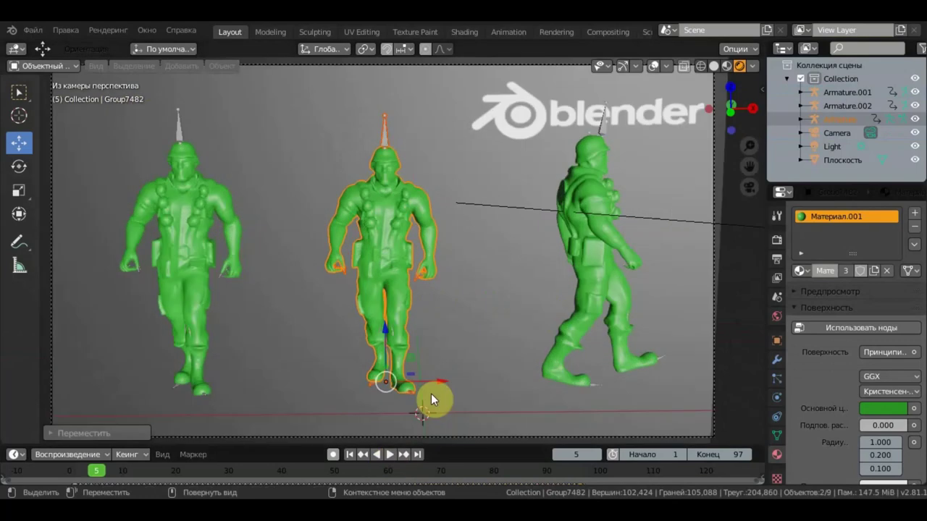
pyautogui.click(655, 65)
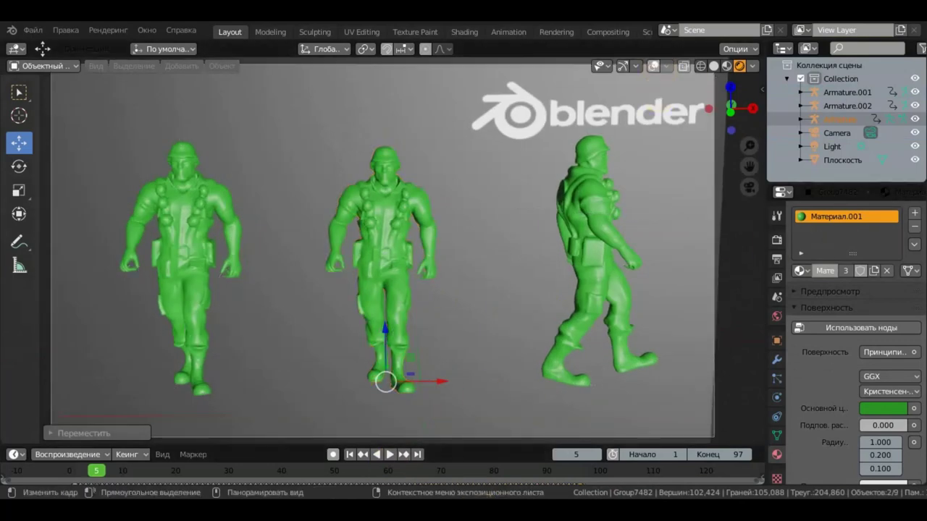
pyautogui.click(391, 454)
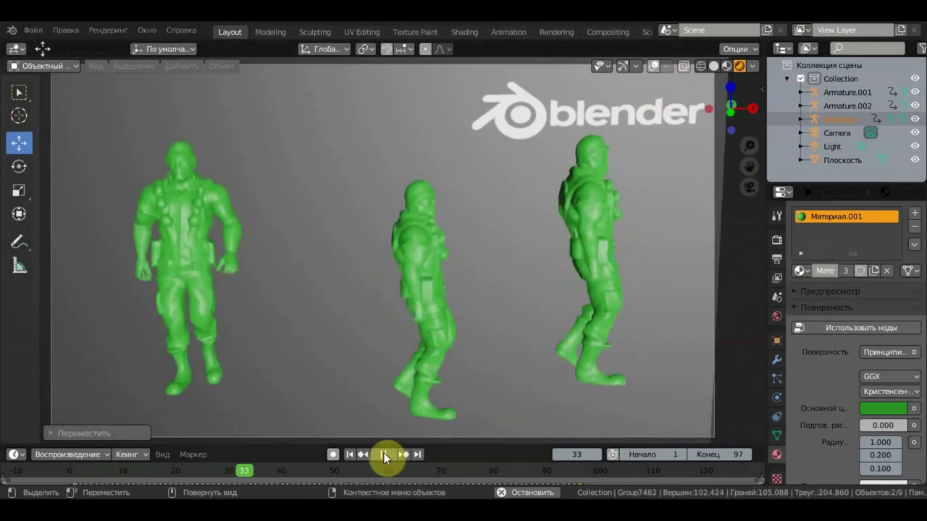
# Step: Stop playback, enlarge the timeline to show keyframe rows, and rewind to frame 1
pyautogui.press('space')
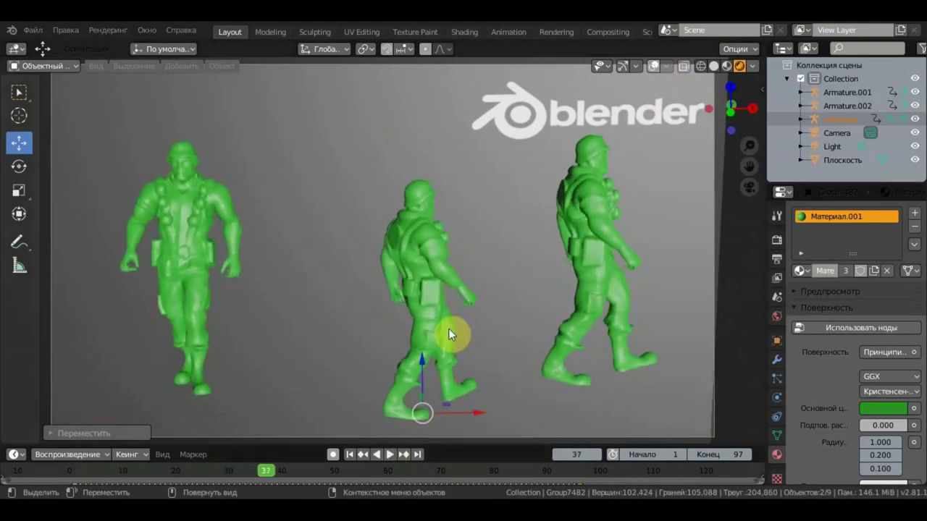
pyautogui.scroll(-2, 450, 318)
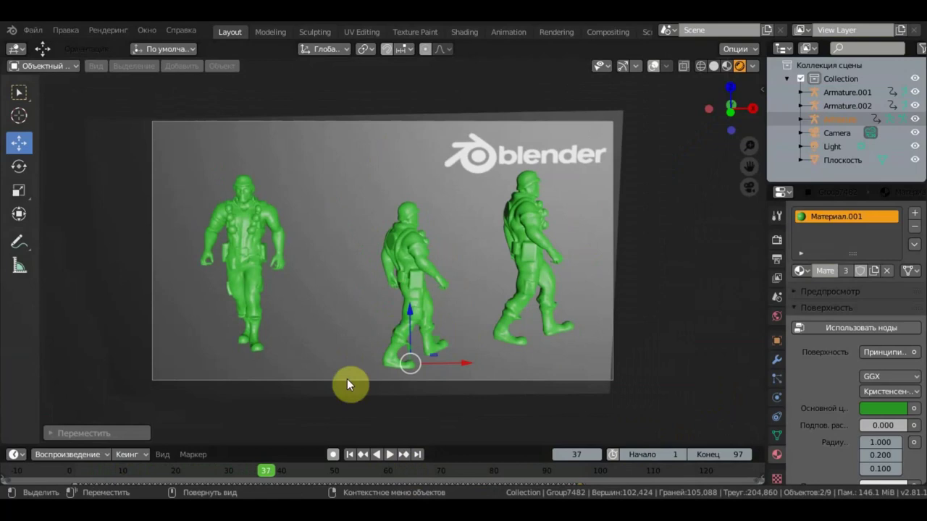
pyautogui.moveTo(460, 443); pyautogui.dragTo(454, 396)
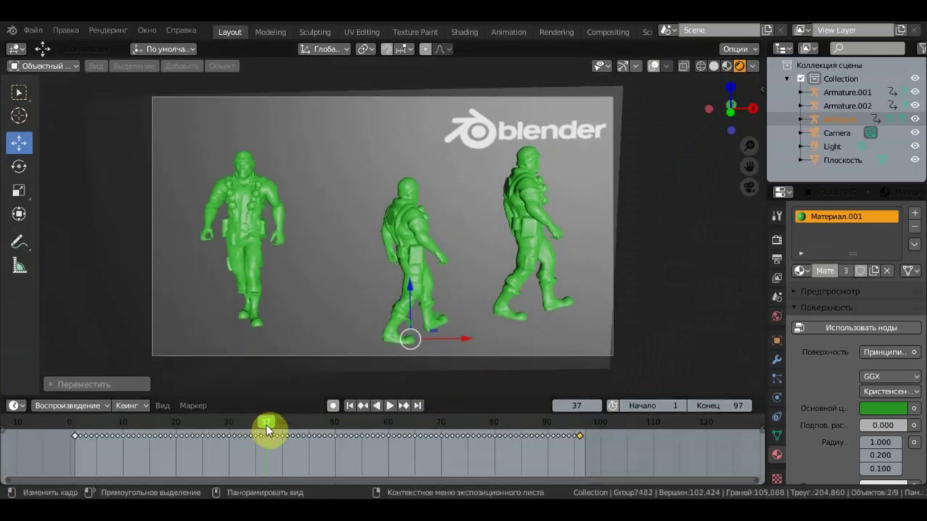
pyautogui.moveTo(263, 424); pyautogui.dragTo(75, 415)
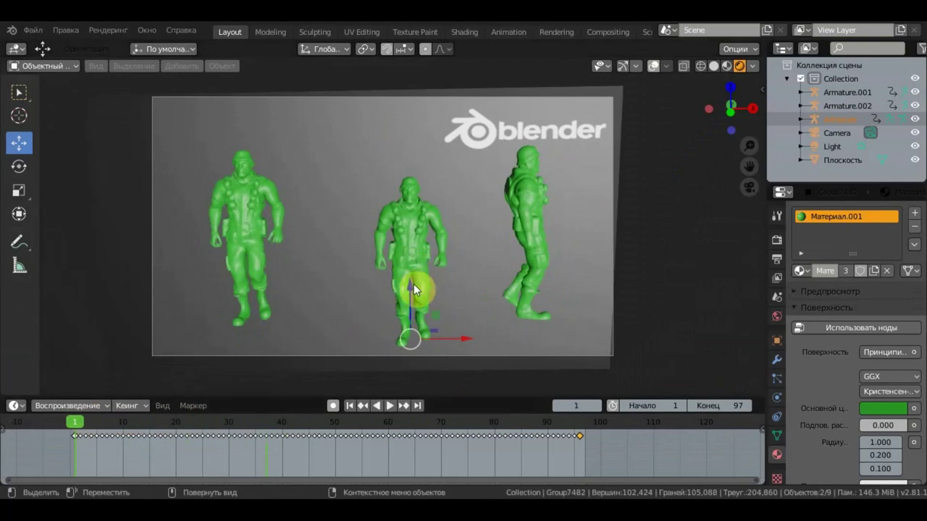
# Step: Slide the middle soldier slightly left along X
pyautogui.press('g')
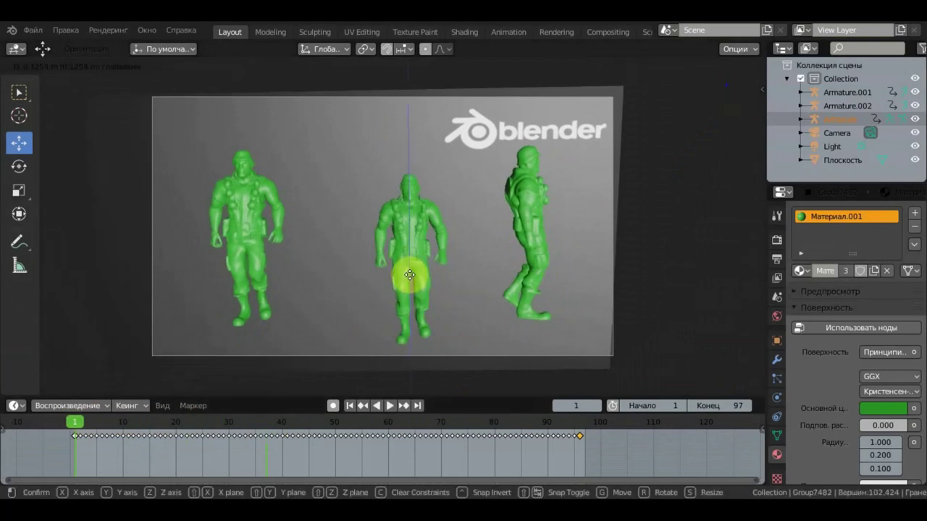
pyautogui.click(410, 267)
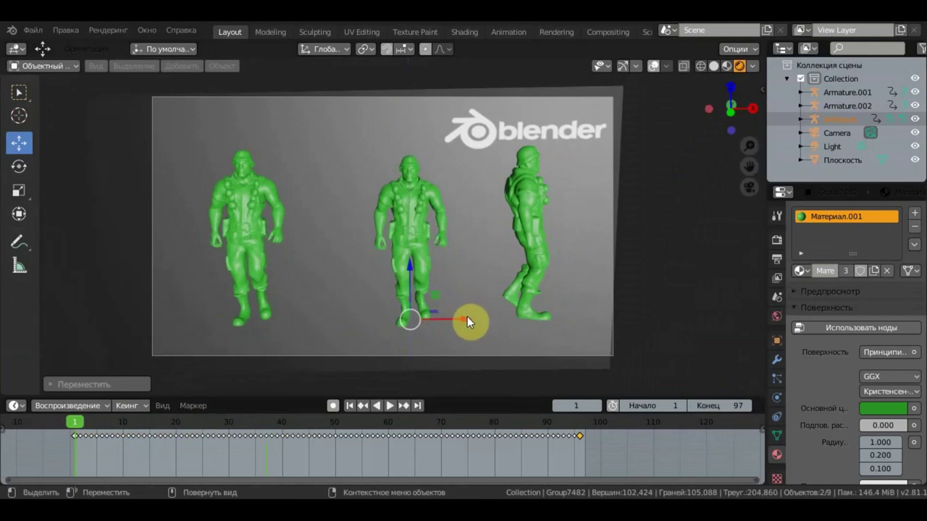
pyautogui.moveTo(467, 317); pyautogui.dragTo(444, 317)
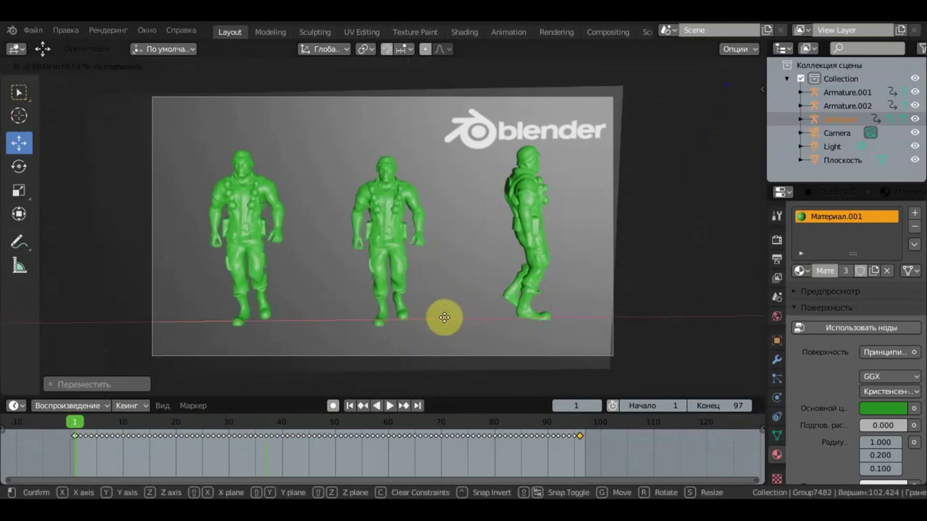
pyautogui.click(444, 317)
pyautogui.scroll(-3, 446, 318)
# Step: Rotate the middle soldier in top view, keyframe its location, rotation and scale at frame 1, and play
pyautogui.press('KP_7')
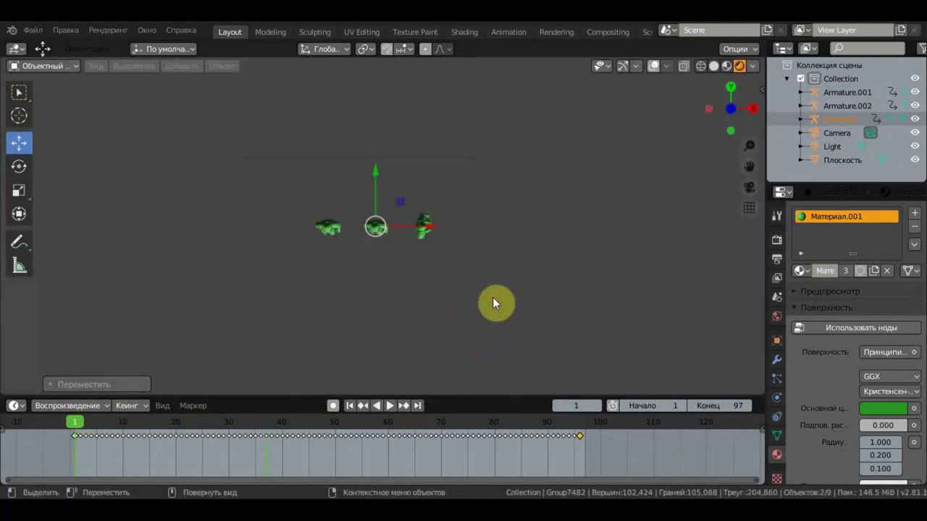
pyautogui.scroll(5, 481, 286)
pyautogui.scroll(3, 476, 285)
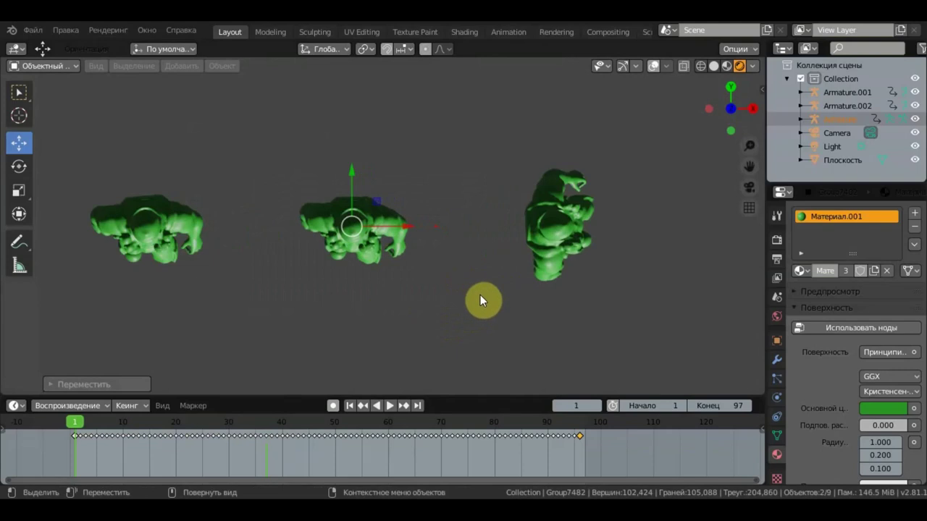
pyautogui.press('r')
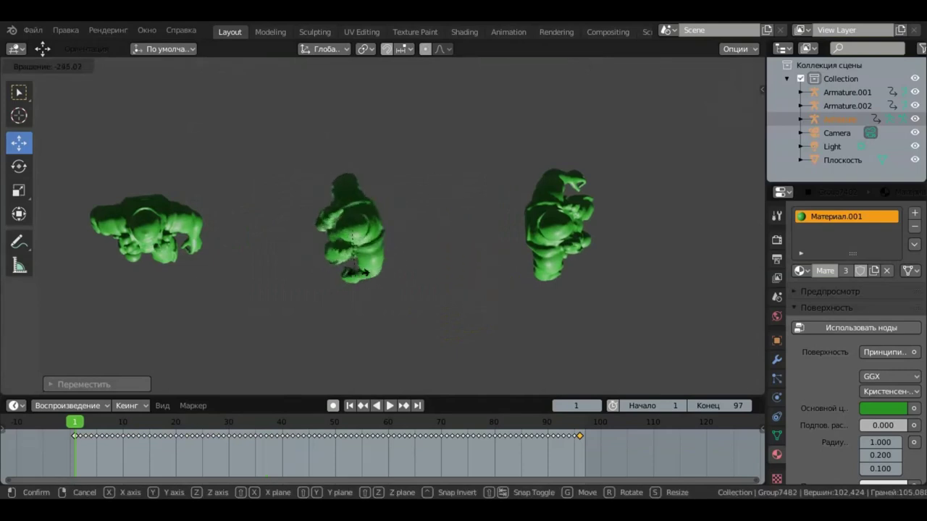
pyautogui.click(401, 243)
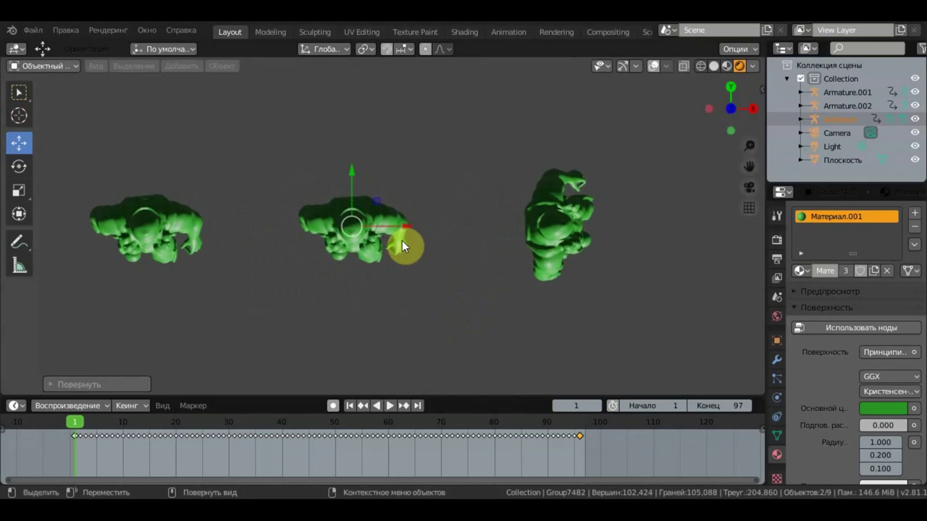
pyautogui.press('i')
pyautogui.click(463, 145)
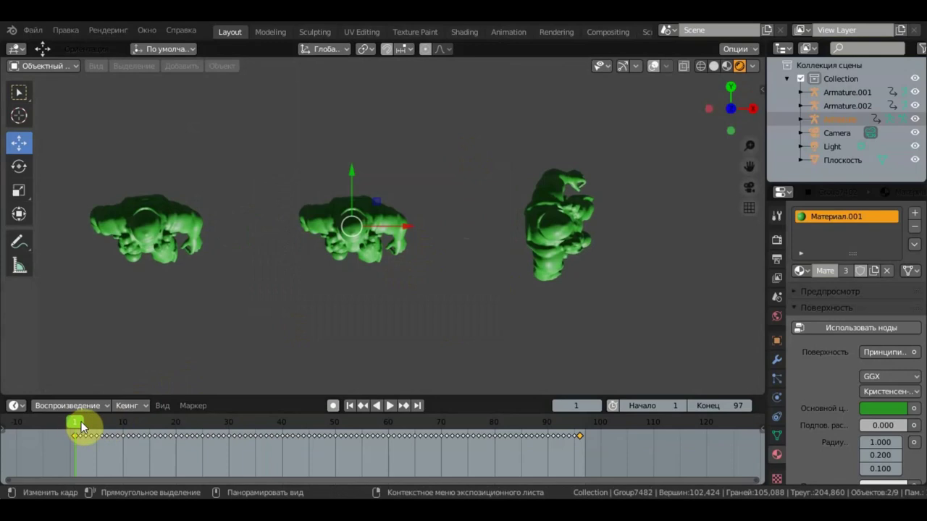
pyautogui.press('space')
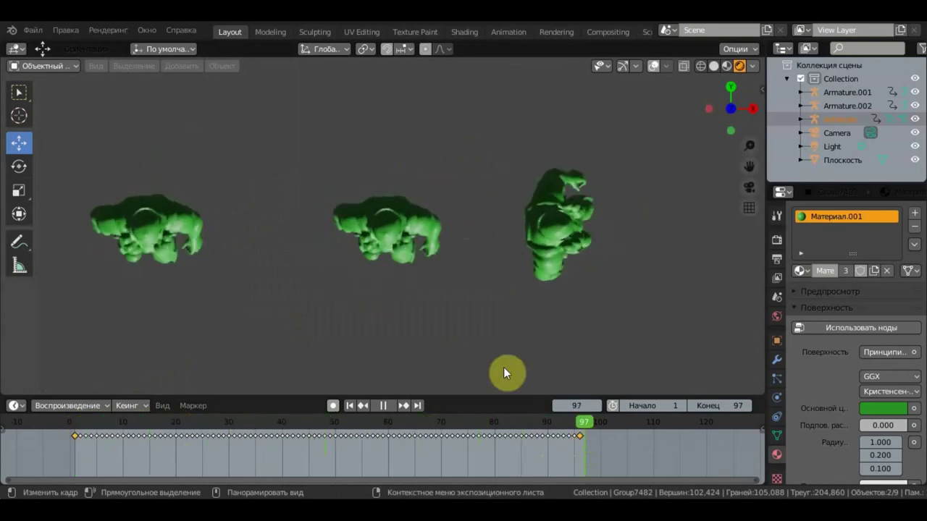
# Step: Stop playback, go to frame 96 in front view, and show the overlays
pyautogui.press('space')
pyautogui.moveTo(505, 372); pyautogui.dragTo(432, 202, button='middle')
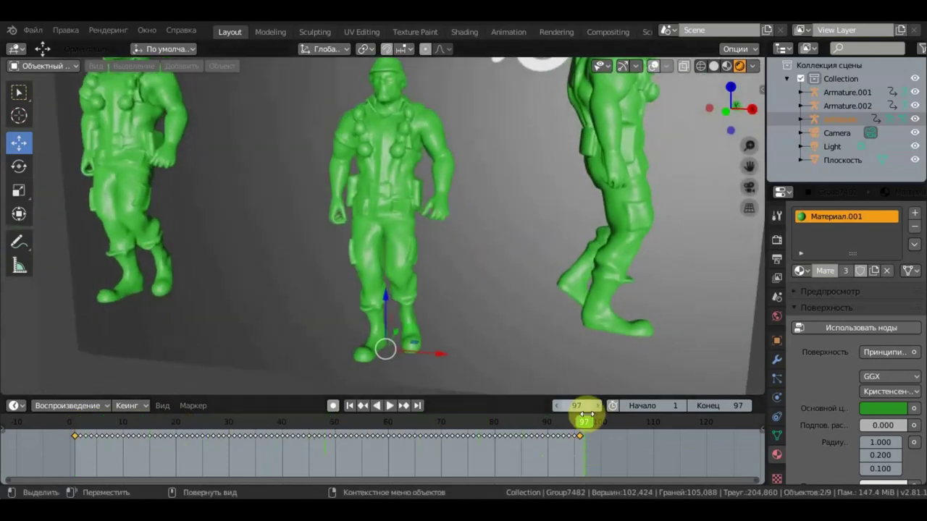
pyautogui.moveTo(588, 425); pyautogui.dragTo(579, 428)
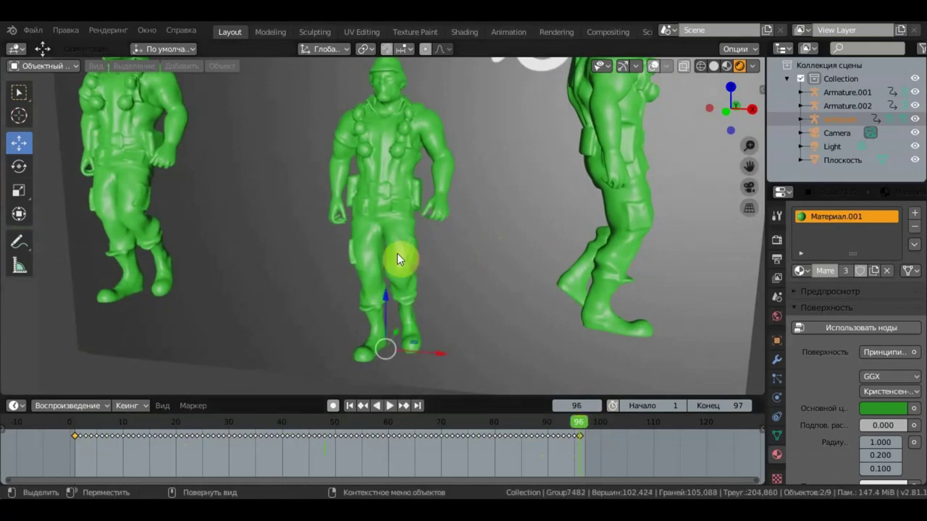
pyautogui.scroll(-3, 397, 254)
pyautogui.press('KP_1')
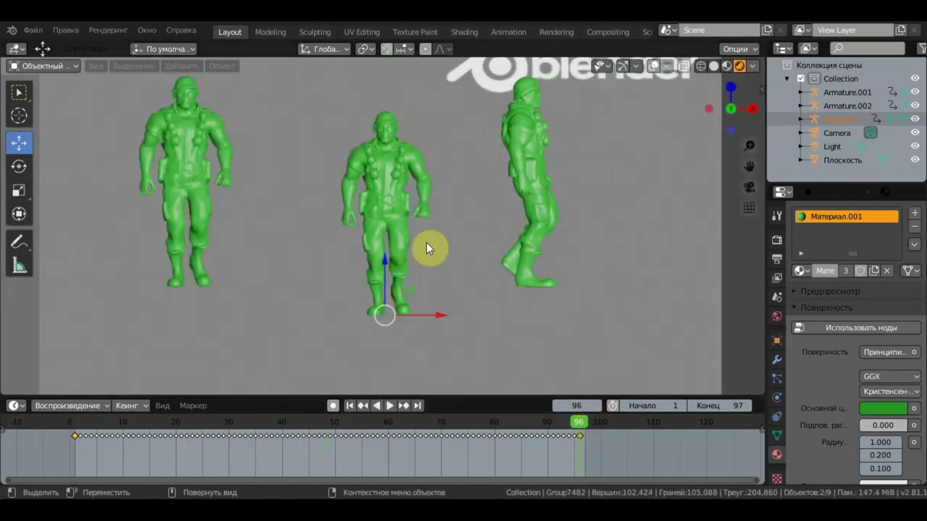
pyautogui.scroll(-1, 384, 246)
pyautogui.moveTo(383, 244); pyautogui.dragTo(383, 224)
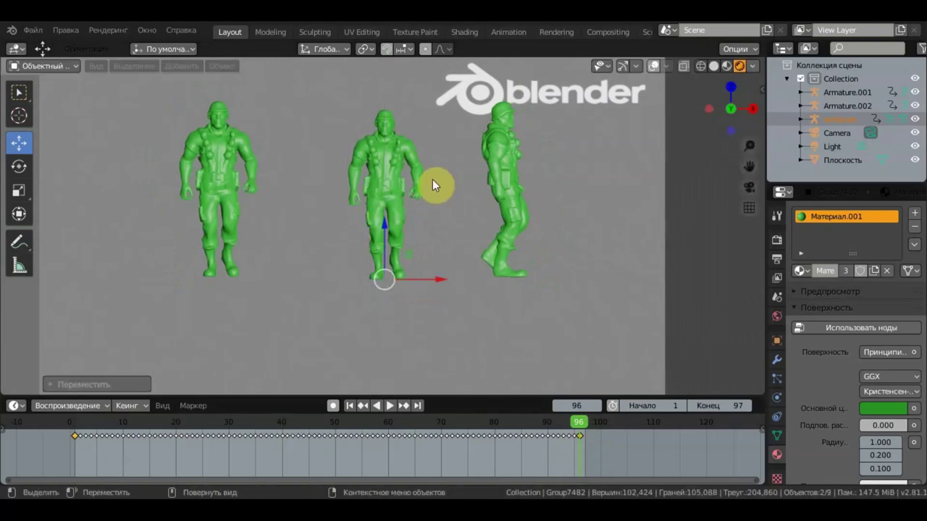
pyautogui.click(654, 67)
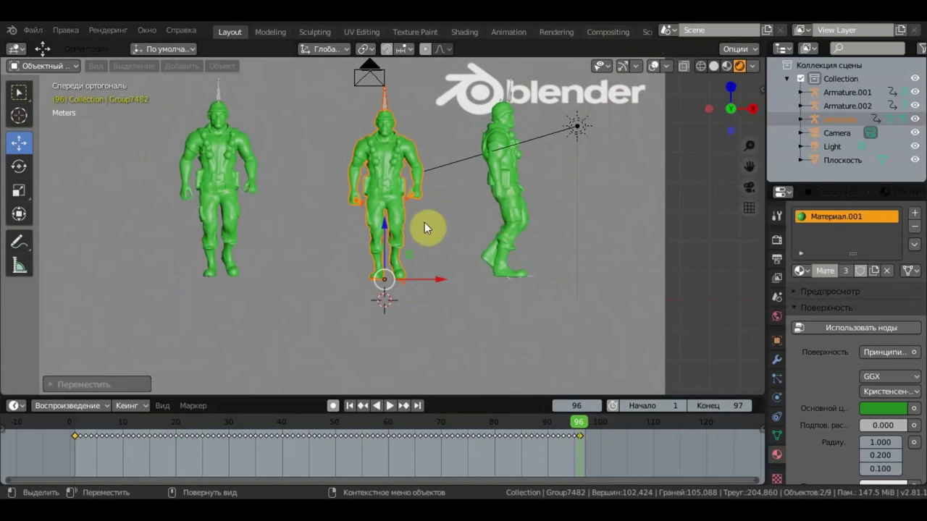
# Step: Nudge and rotate the middle soldier in top view, keyframe LocRotScale at frame 96, and return to front view
pyautogui.moveTo(385, 223); pyautogui.dragTo(384, 222)
pyautogui.press('KP_7')
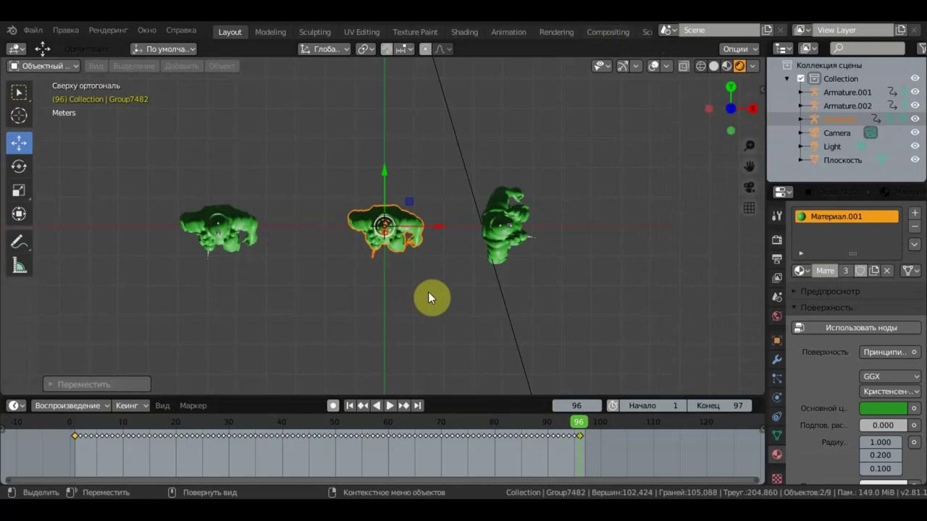
pyautogui.press('r')
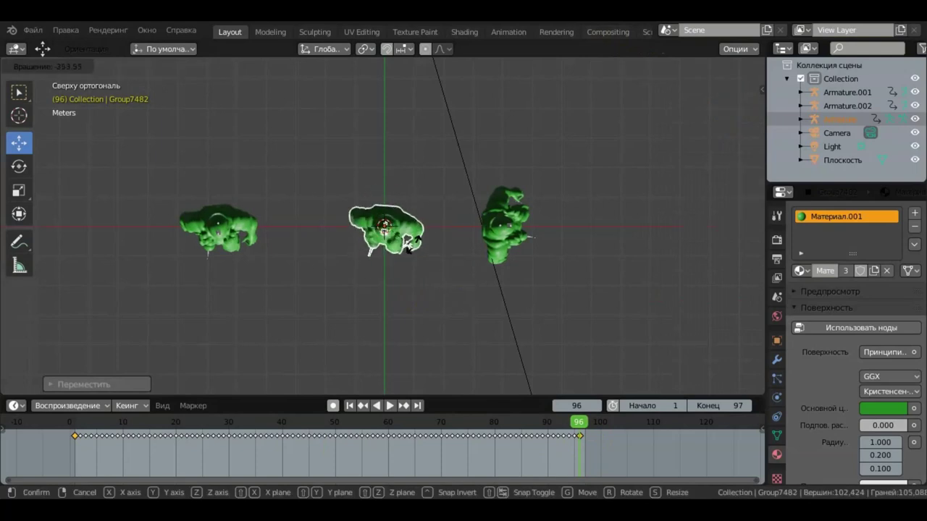
pyautogui.click(415, 243)
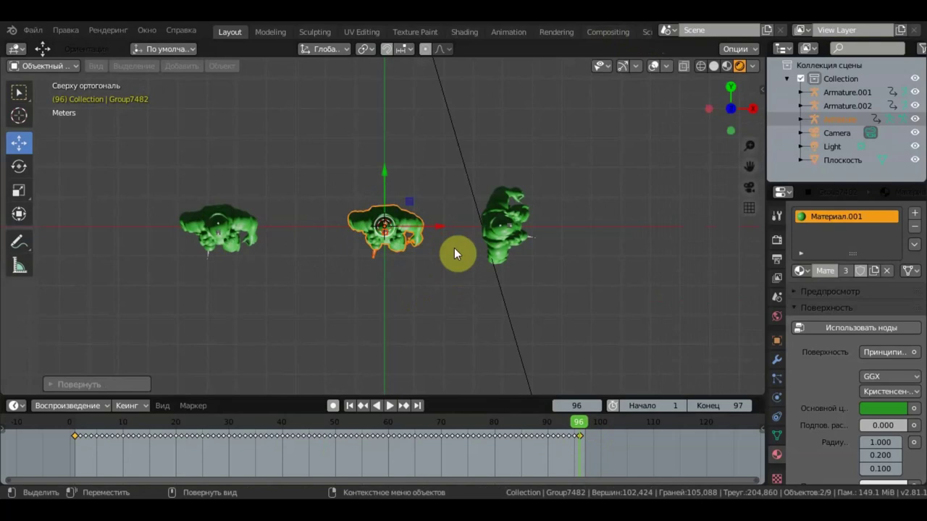
pyautogui.press('i')
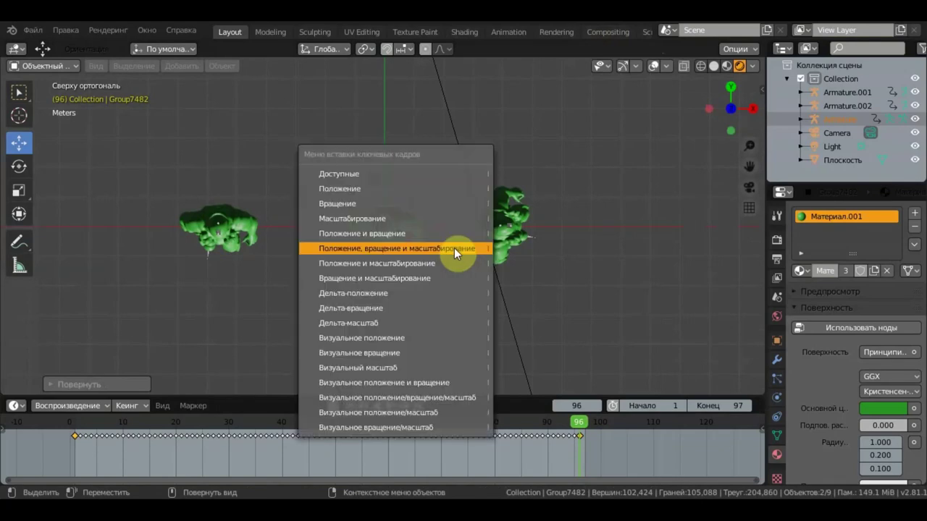
pyautogui.click(454, 248)
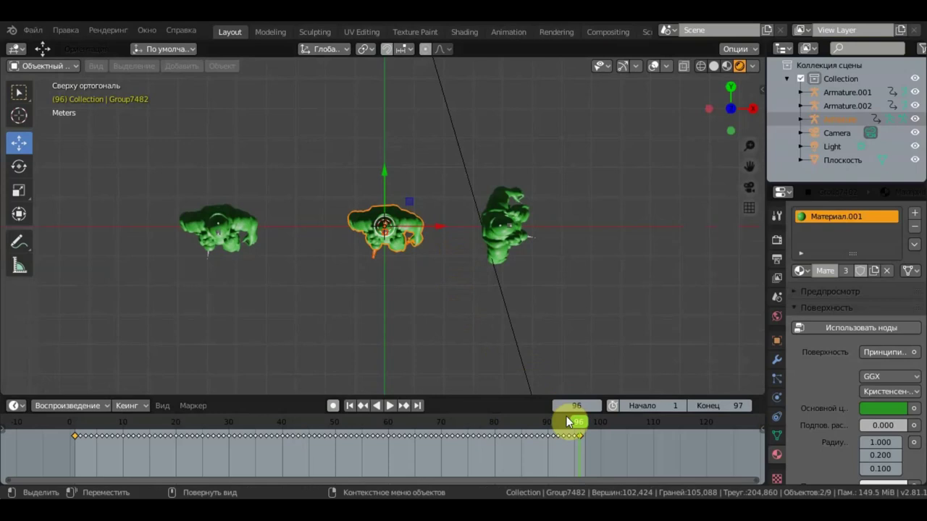
pyautogui.press('KP_1')
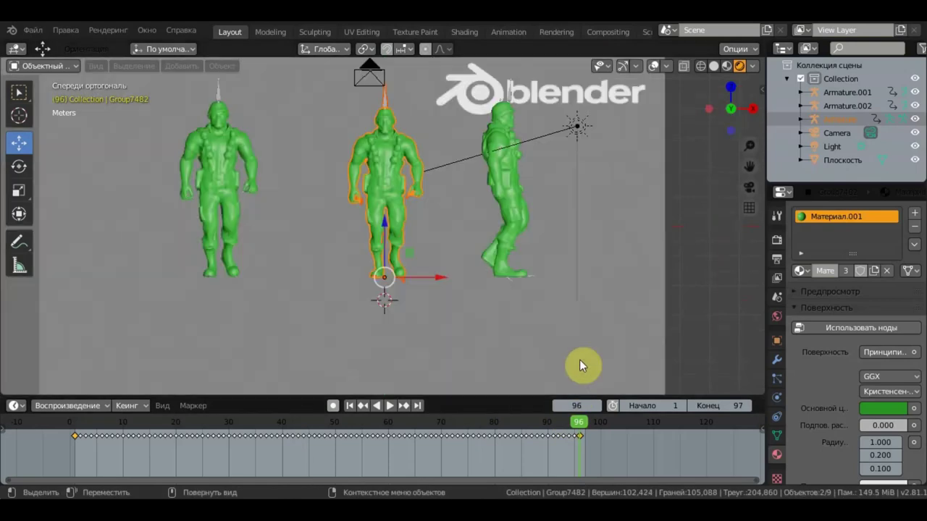
# Step: Play the walk animation with overlays hidden, leave camera view, and stop at frame 93
pyautogui.click(390, 406)
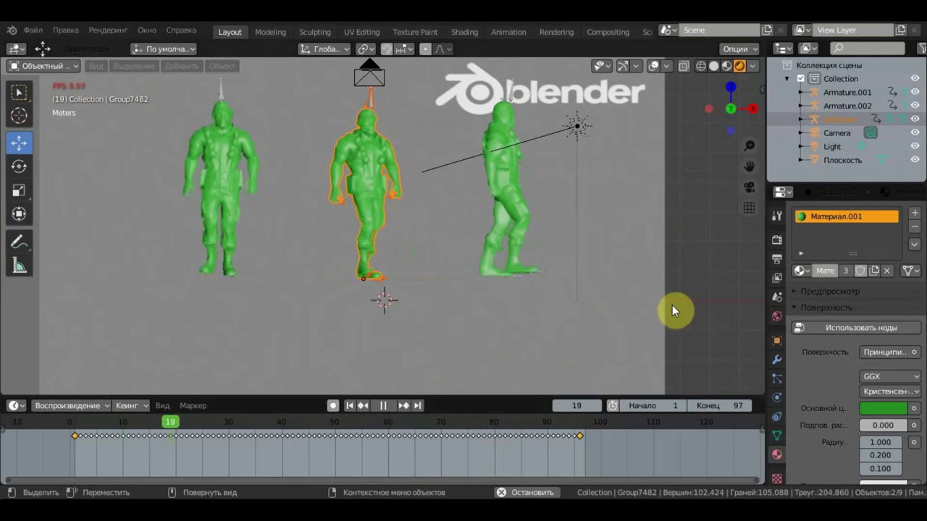
pyautogui.scroll(-1, 654, 291)
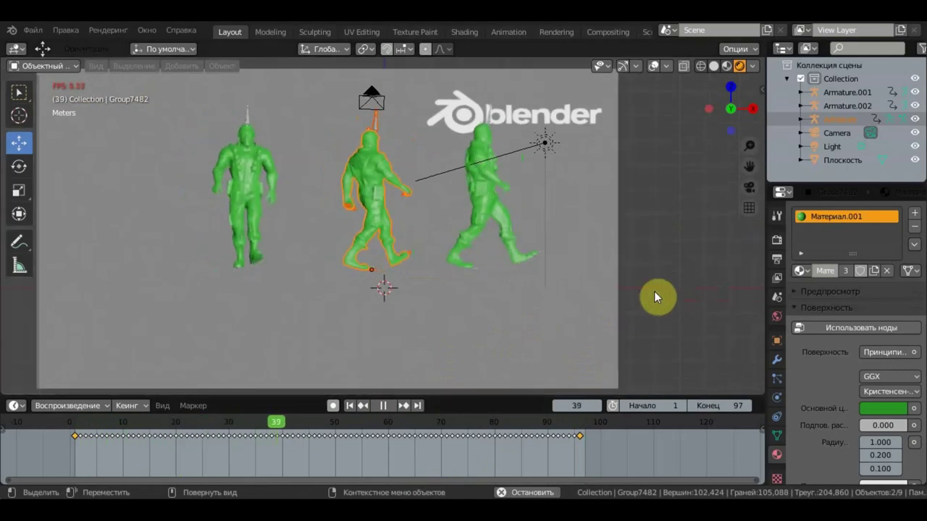
pyautogui.click(656, 66)
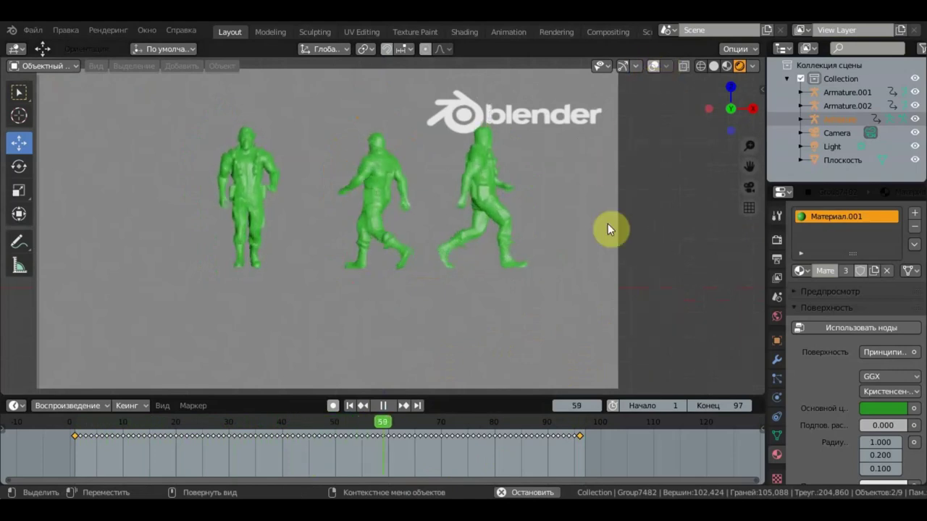
pyautogui.press('KP_0')
pyautogui.press('KP_0')
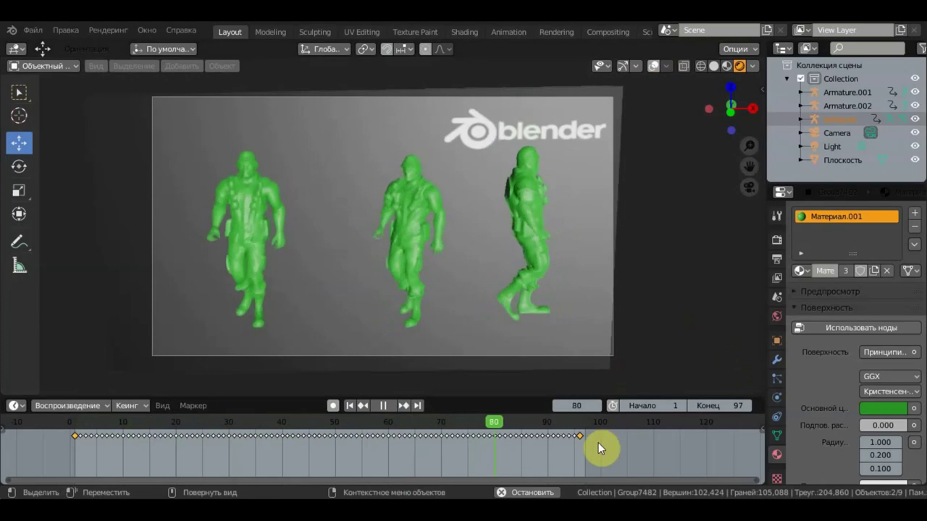
pyautogui.click(383, 405)
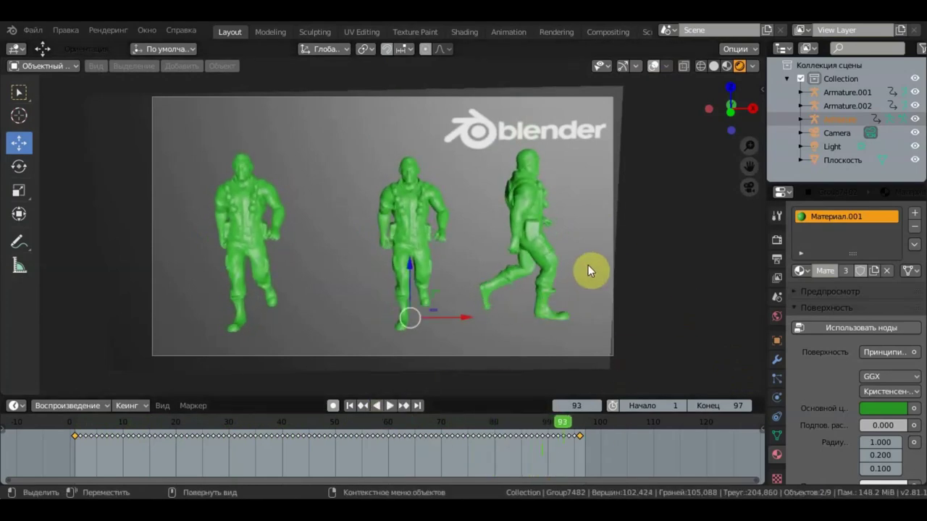